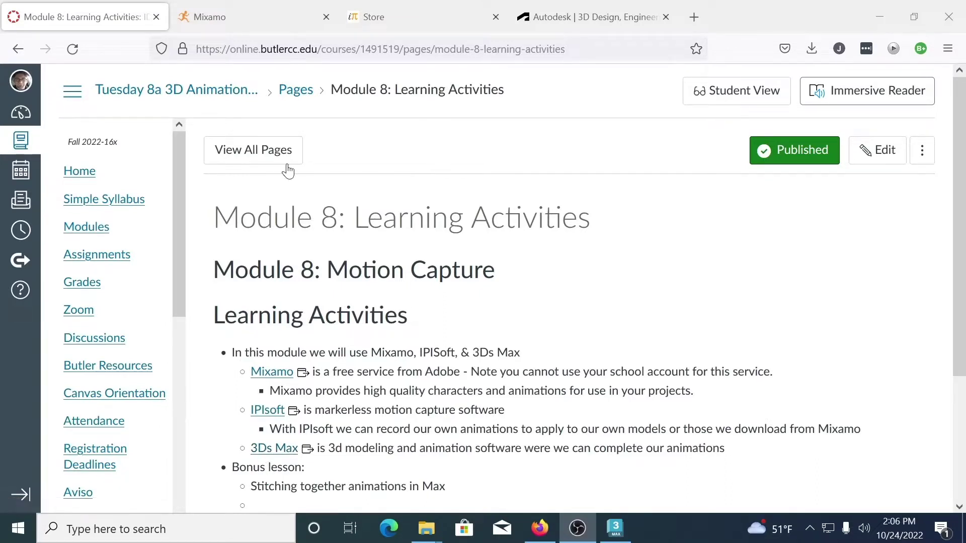
Switch to Mixamo and browse the Characters library grid
{"action": "left_click", "coordinate": [236, 17]}
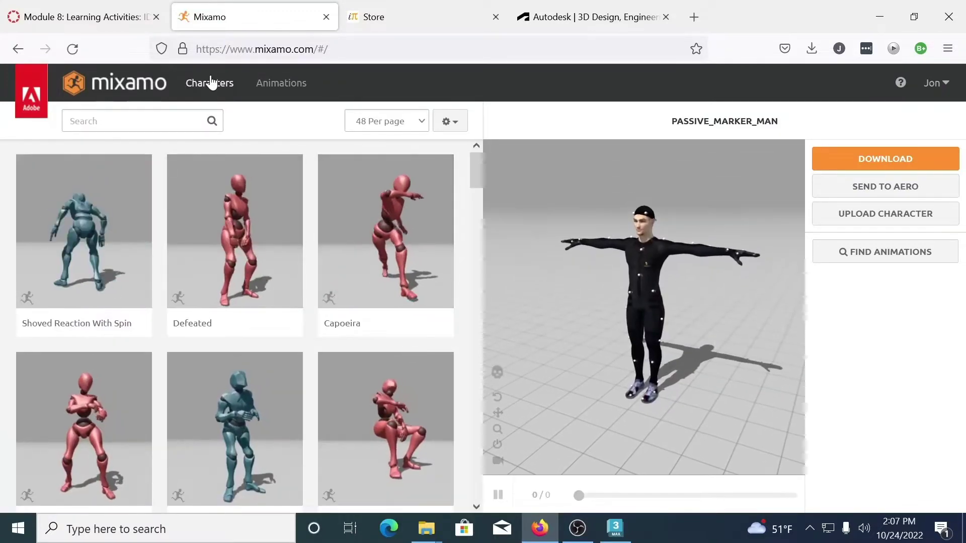
{"action": "left_click", "coordinate": [212, 83]}
{"action": "scroll", "coordinate": [284, 267], "scroll_direction": "down", "scroll_amount": 10}
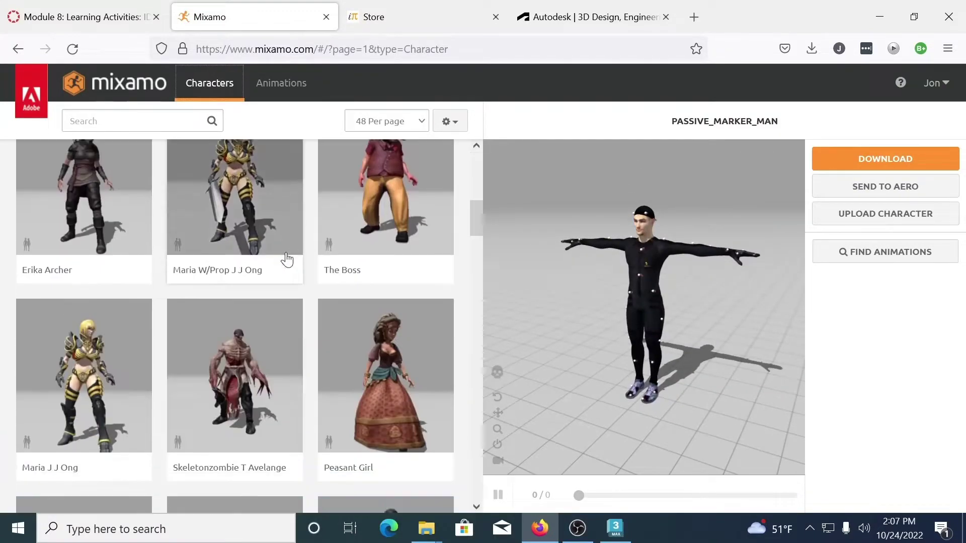
{"action": "scroll", "coordinate": [286, 261], "scroll_direction": "down", "scroll_amount": 15}
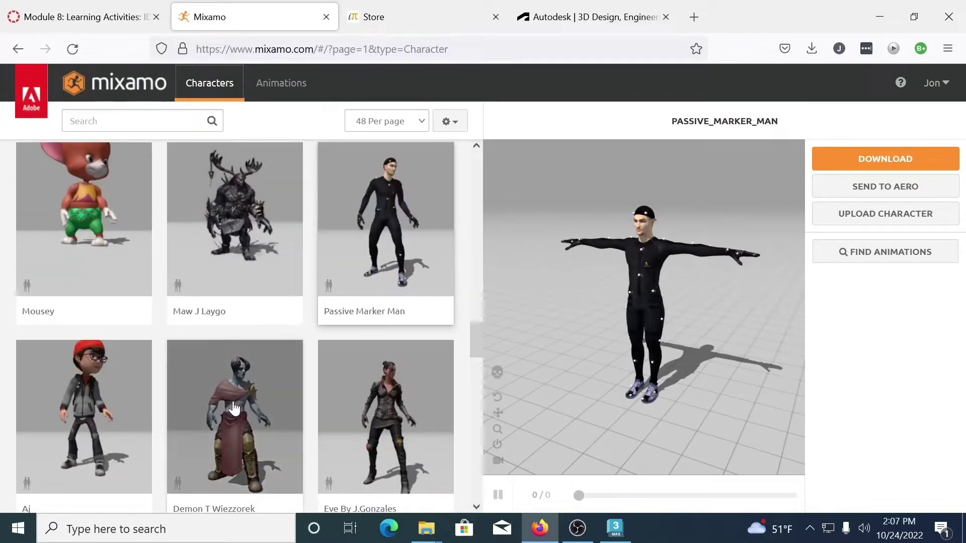
{"action": "scroll", "coordinate": [269, 444], "scroll_direction": "down", "scroll_amount": 10}
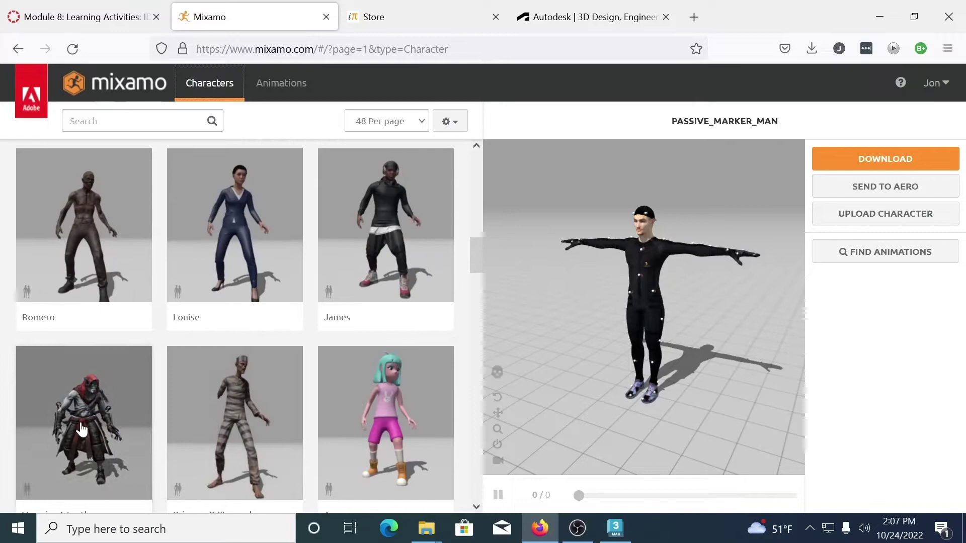
Try another character, dismiss the warning to keep Passive Marker Man, and orbit to its front
{"action": "left_click", "coordinate": [271, 424]}
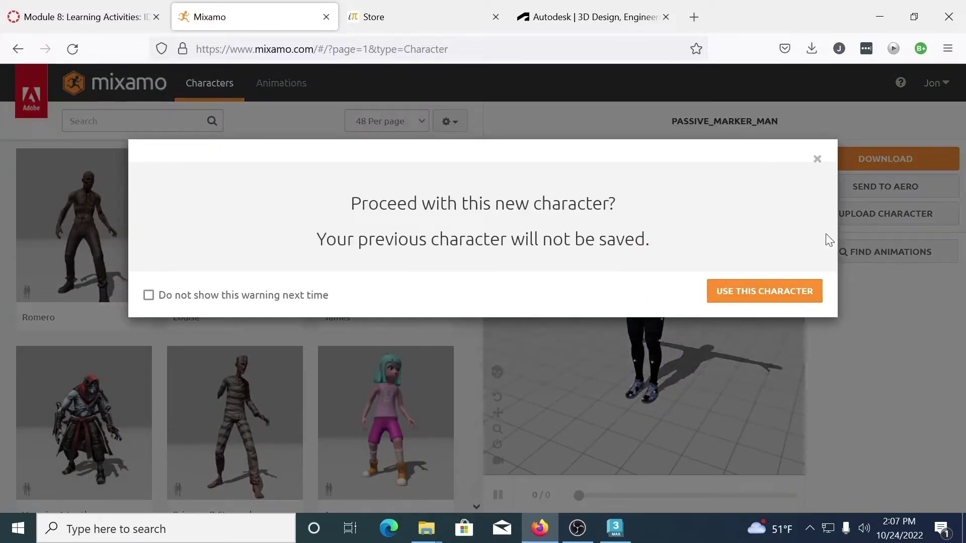
{"action": "left_click", "coordinate": [818, 159]}
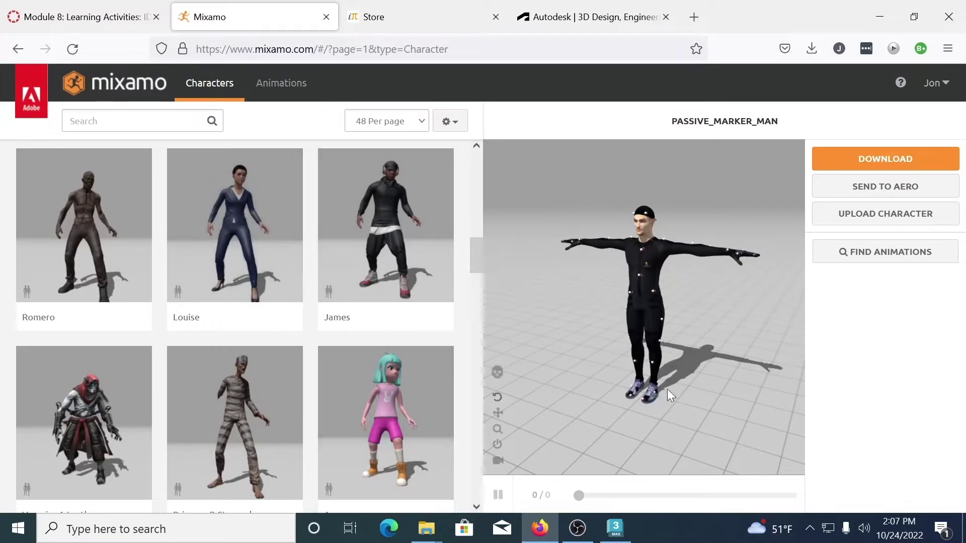
{"action": "left_click_drag", "start_coordinate": [550, 292], "coordinate": [698, 325]}
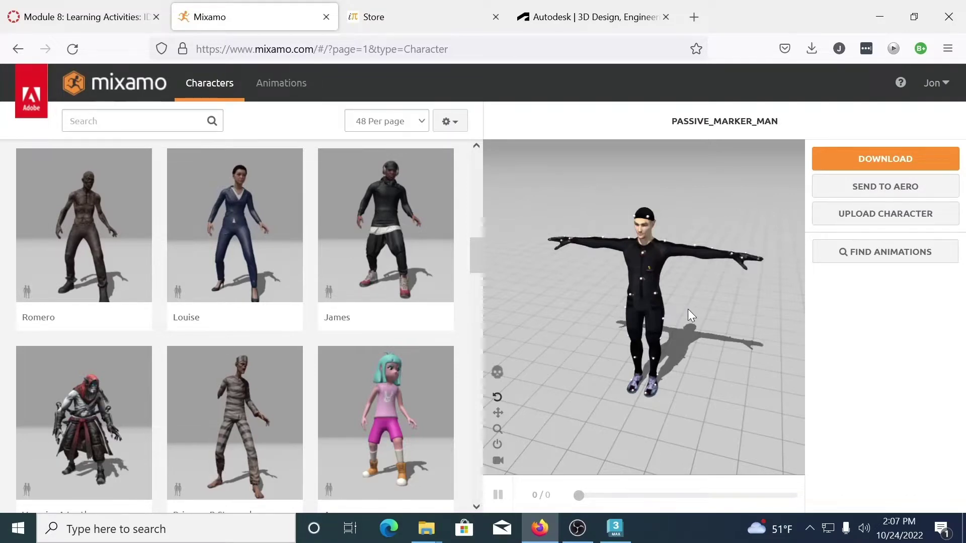
Download passive_marker_man.fbx in FBX Binary (.fbx) format with the T-pose
{"action": "left_click_drag", "start_coordinate": [588, 369], "coordinate": [632, 340]}
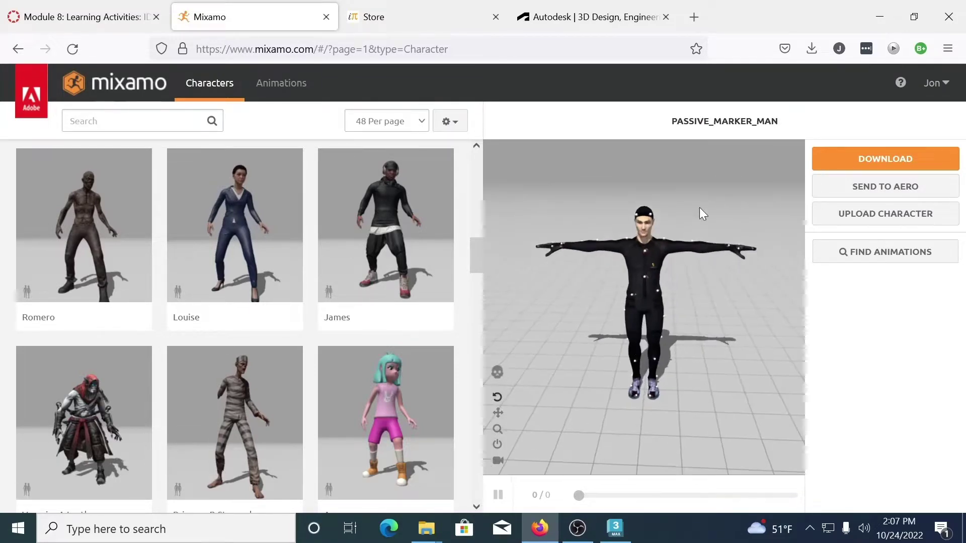
{"action": "left_click", "coordinate": [885, 160]}
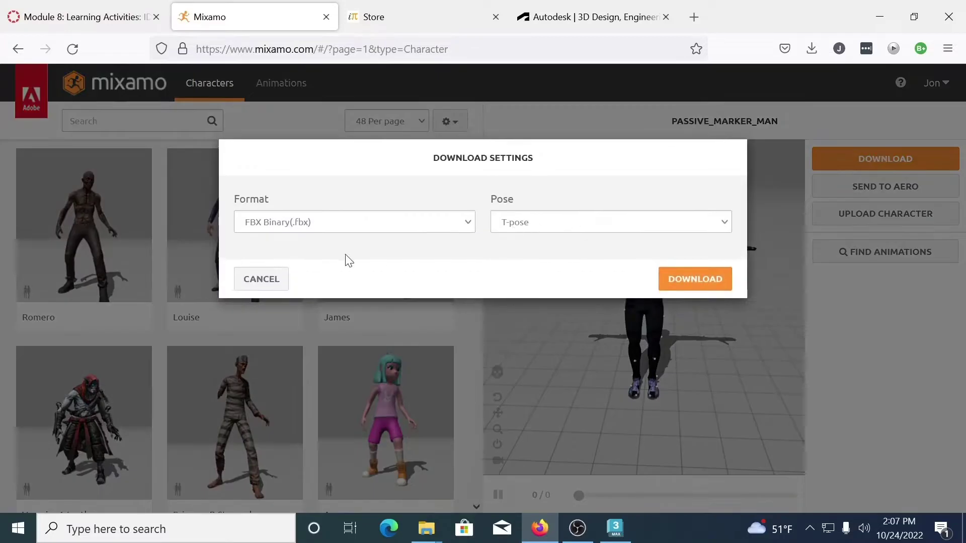
{"action": "left_click", "coordinate": [473, 225]}
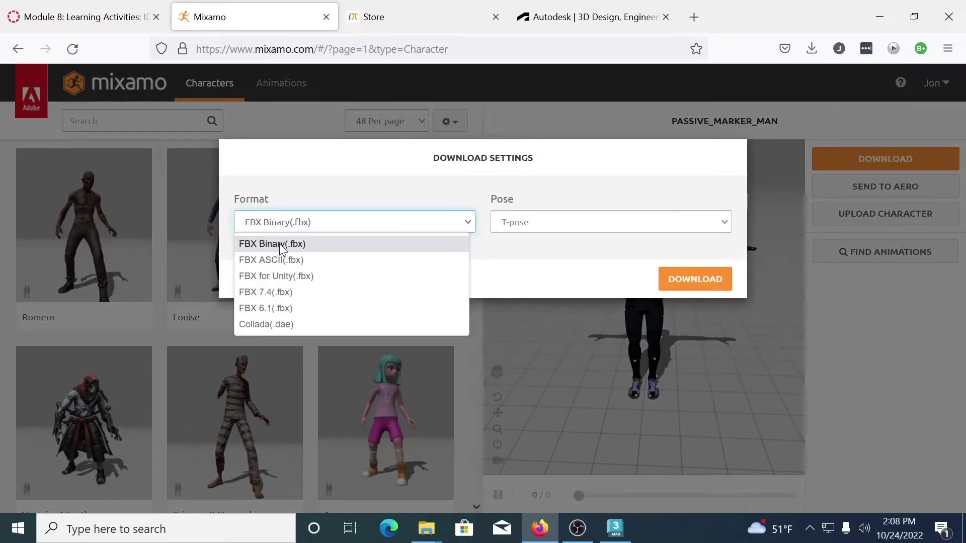
{"action": "left_click", "coordinate": [537, 259]}
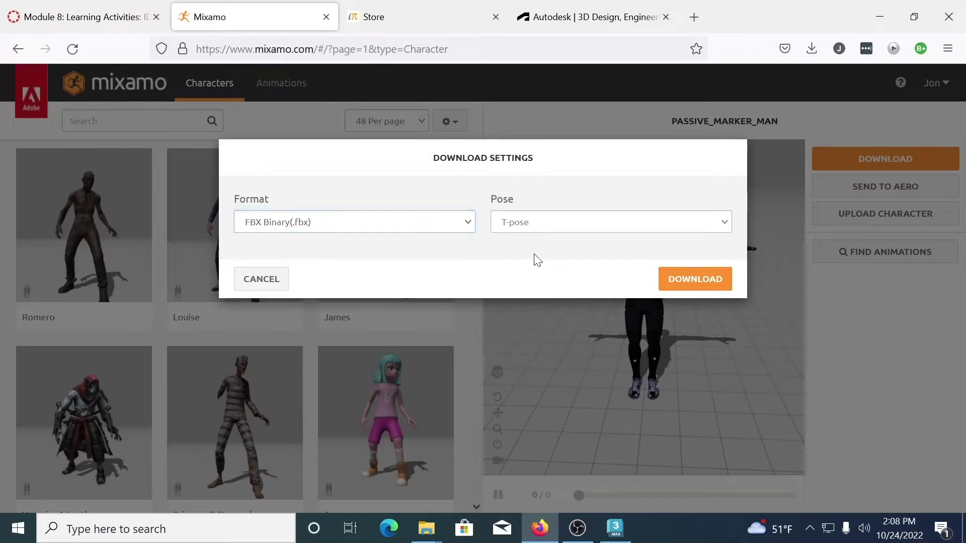
{"action": "left_click", "coordinate": [565, 222]}
{"action": "left_click", "coordinate": [559, 225]}
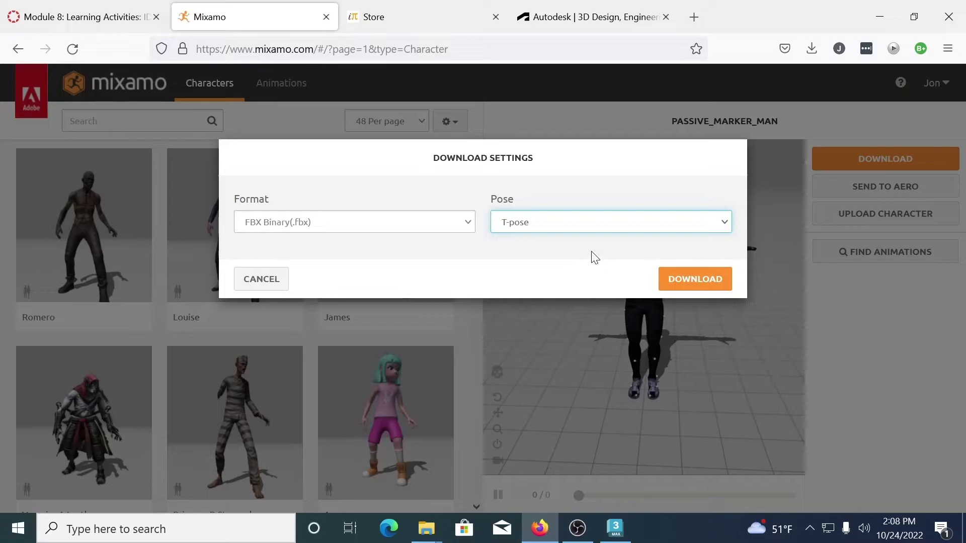
{"action": "left_click", "coordinate": [687, 279]}
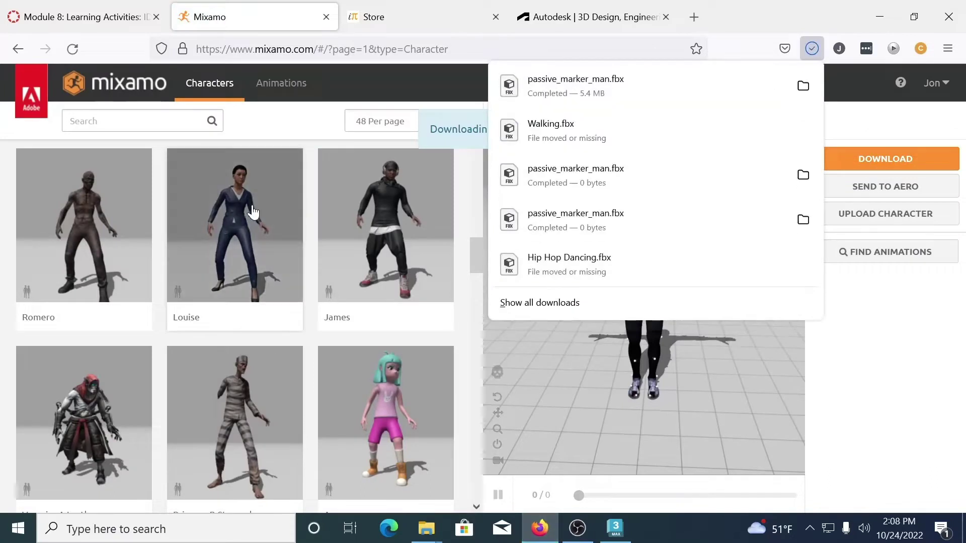
Apply the Taunt animation from the Animations library to Passive Marker Man
{"action": "left_click", "coordinate": [870, 426]}
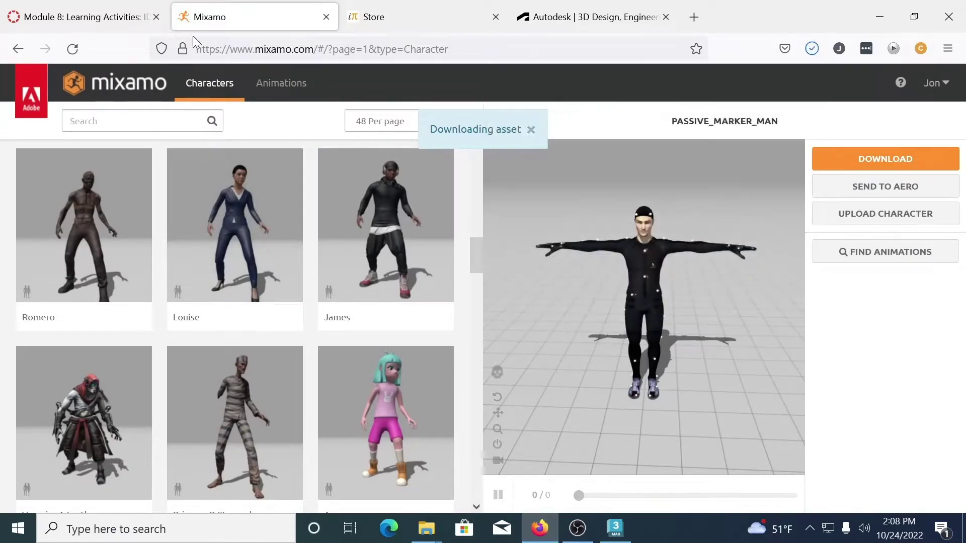
{"action": "left_click", "coordinate": [287, 84]}
{"action": "scroll", "coordinate": [187, 270], "scroll_direction": "down", "scroll_amount": 3}
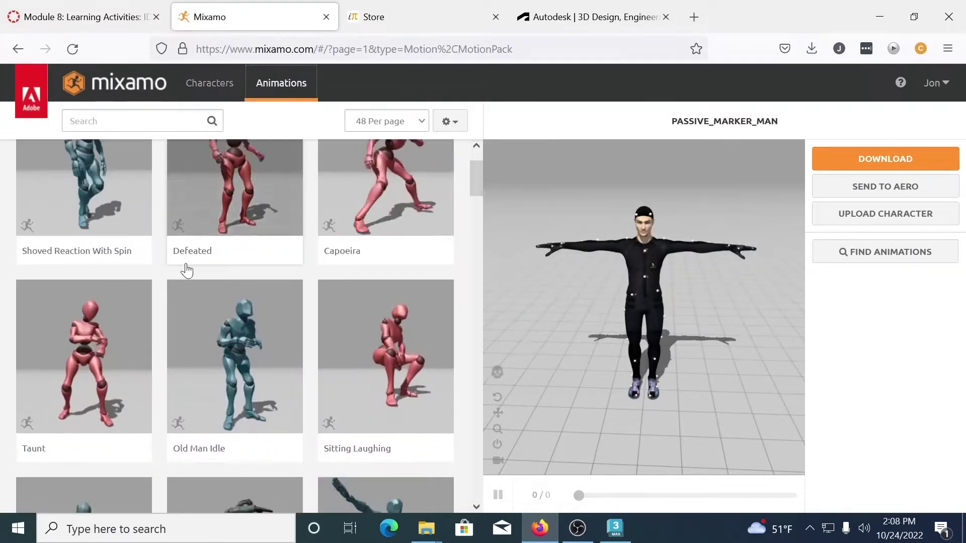
{"action": "scroll", "coordinate": [208, 276], "scroll_direction": "down", "scroll_amount": 10}
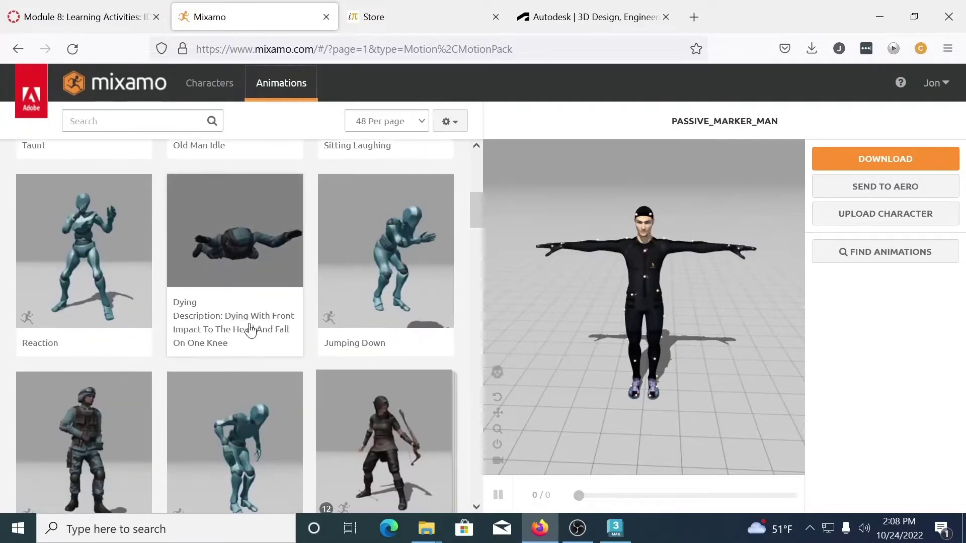
{"action": "scroll", "coordinate": [181, 347], "scroll_direction": "up", "scroll_amount": 10}
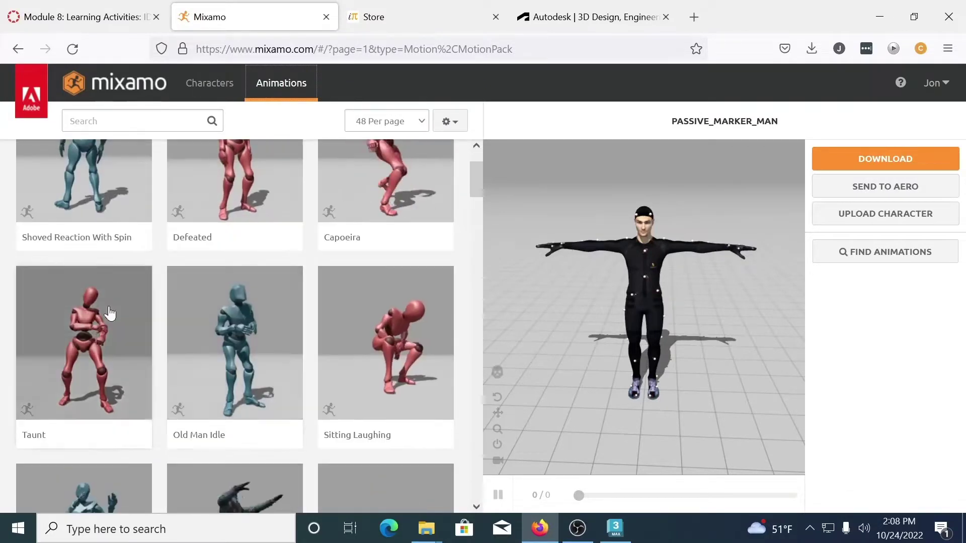
{"action": "scroll", "coordinate": [196, 322], "scroll_direction": "up", "scroll_amount": 2}
{"action": "scroll", "coordinate": [90, 448], "scroll_direction": "down", "scroll_amount": 3}
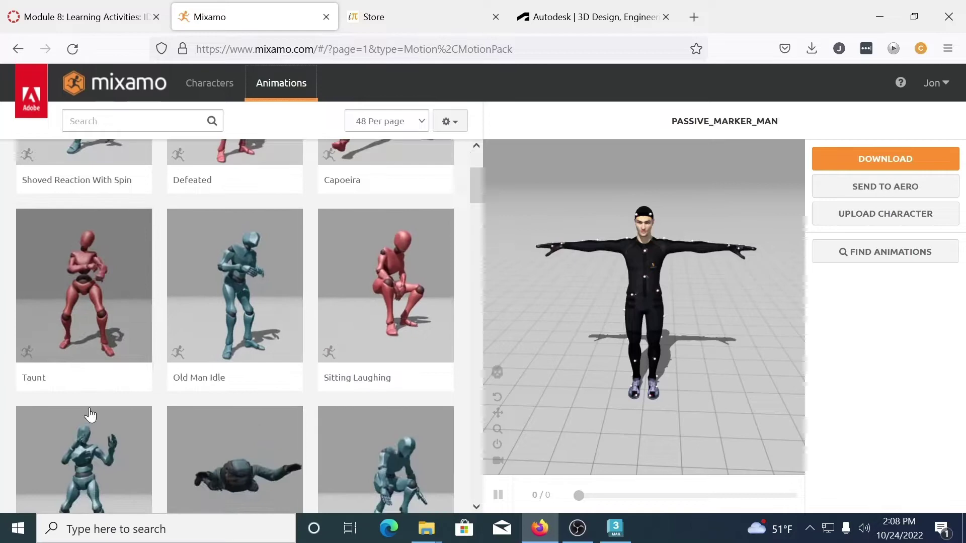
{"action": "left_click", "coordinate": [79, 300]}
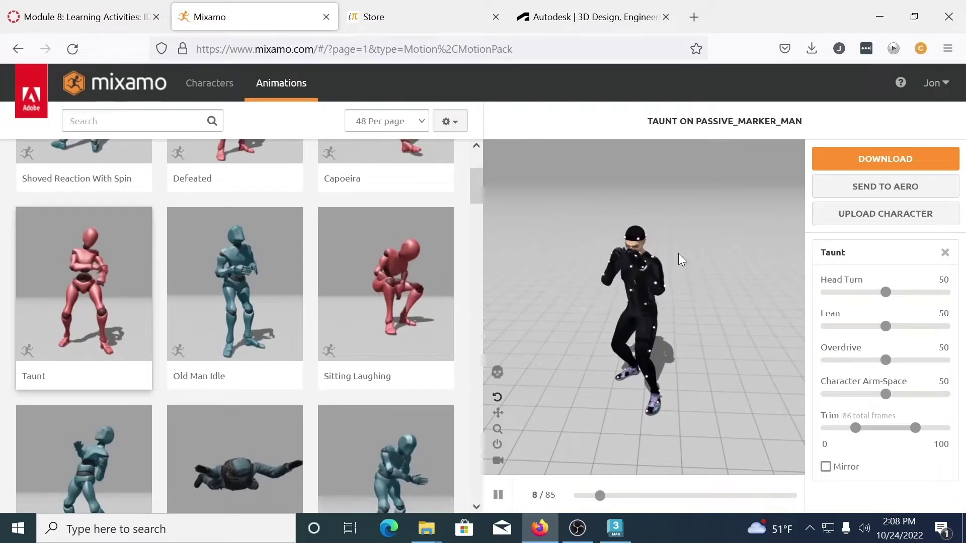
{"action": "left_click_drag", "start_coordinate": [719, 417], "coordinate": [738, 394]}
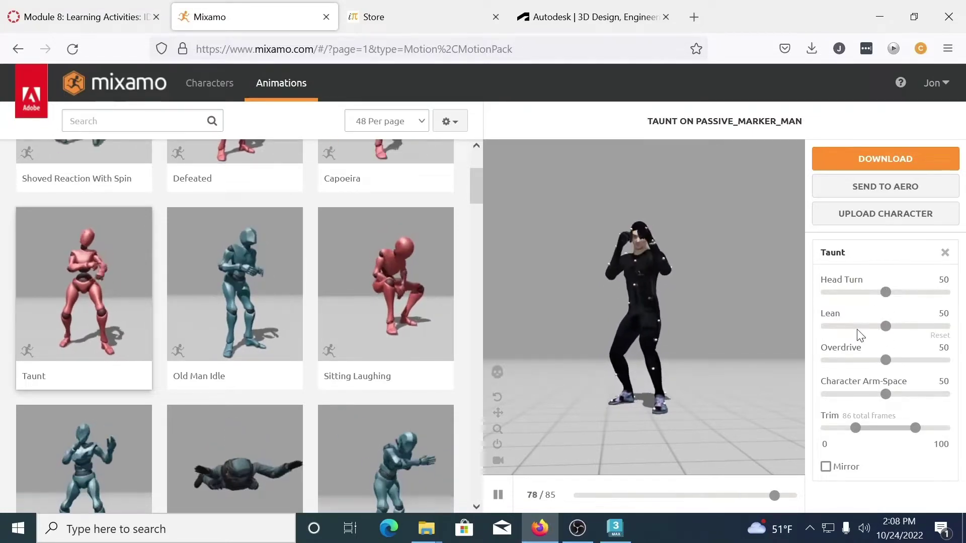
Try Lean 0 and a -50 to 150 trim, then reset both to defaults
{"action": "left_click_drag", "start_coordinate": [885, 326], "coordinate": [825, 327]}
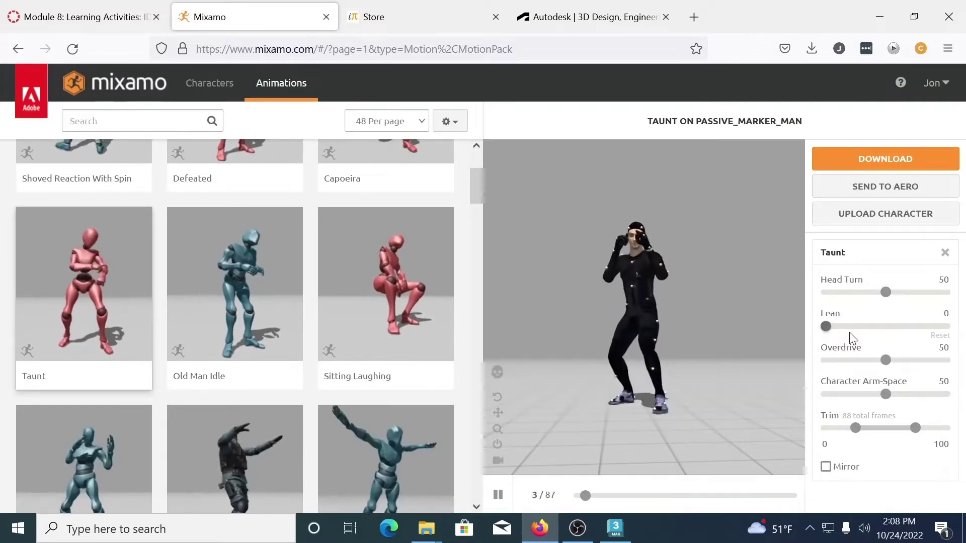
{"action": "left_click", "coordinate": [939, 336]}
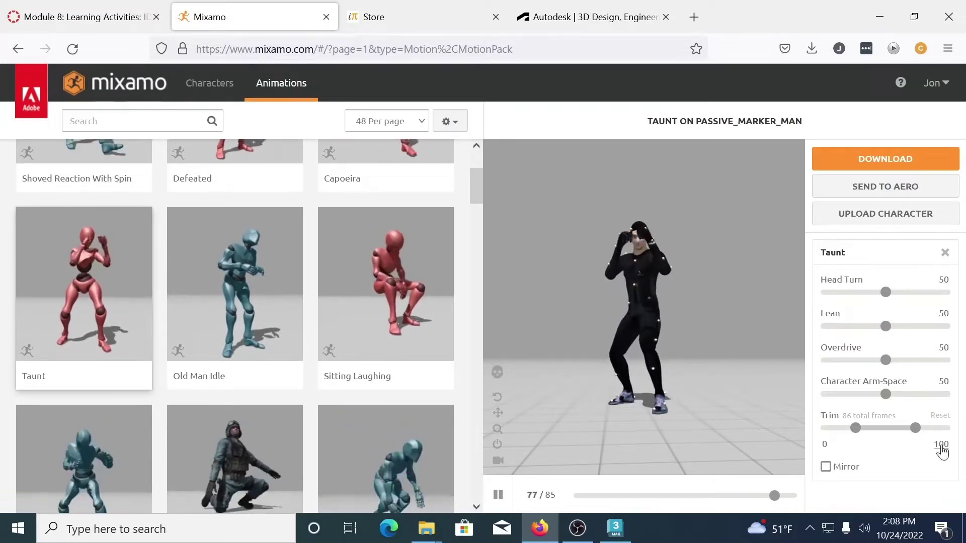
{"action": "left_click_drag", "start_coordinate": [855, 429], "coordinate": [813, 437]}
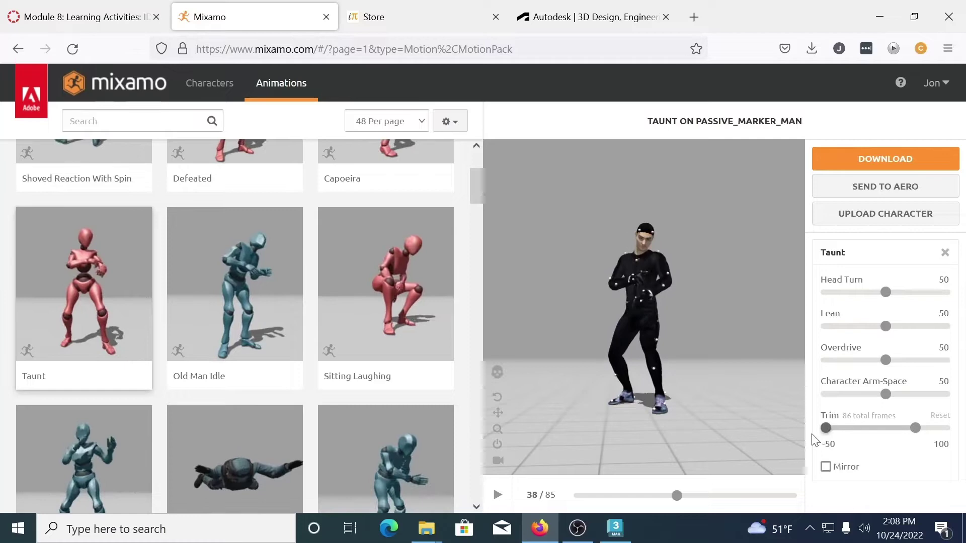
{"action": "left_click_drag", "start_coordinate": [914, 427], "coordinate": [963, 438]}
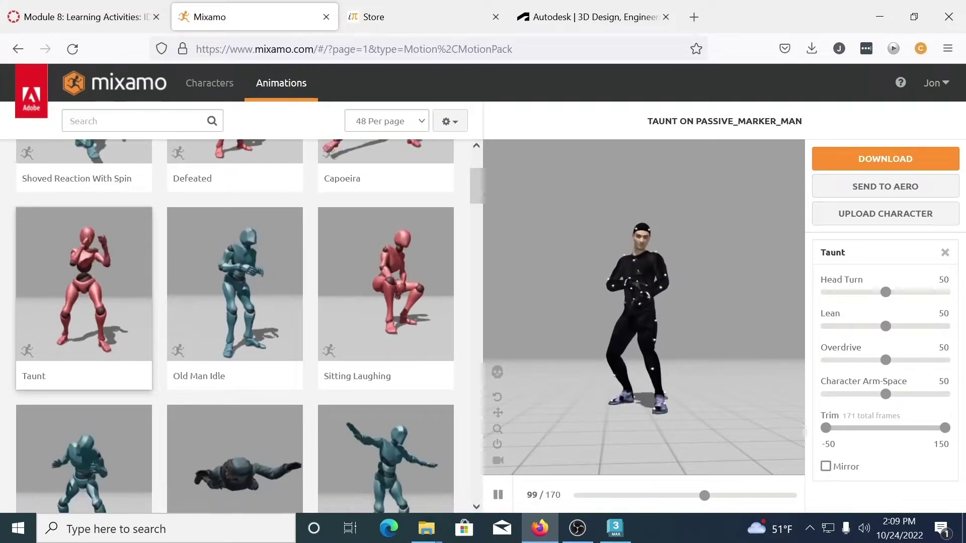
{"action": "left_click", "coordinate": [940, 417]}
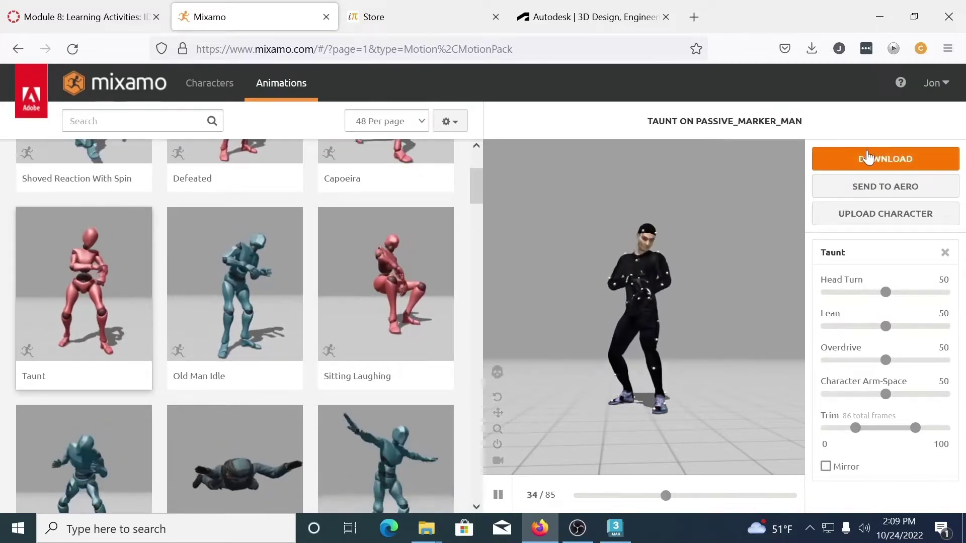
Download Taunt.fbx as FBX Binary with skin at 30 fps, no keyframe reduction
{"action": "left_click", "coordinate": [885, 160]}
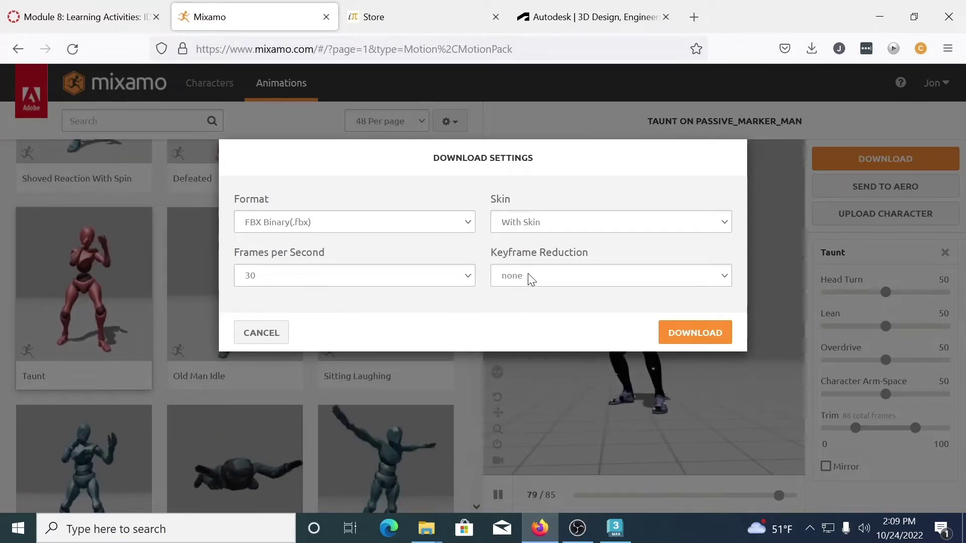
{"action": "left_click", "coordinate": [701, 338]}
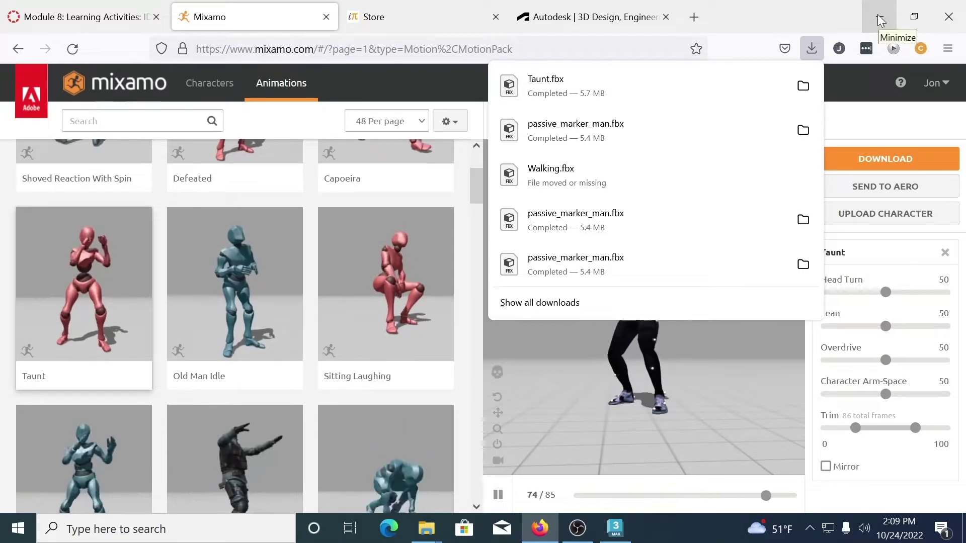
Open the Mixamo_files folder inside 3D2_moCap_fall22 in File Explorer
{"action": "left_click", "coordinate": [878, 17]}
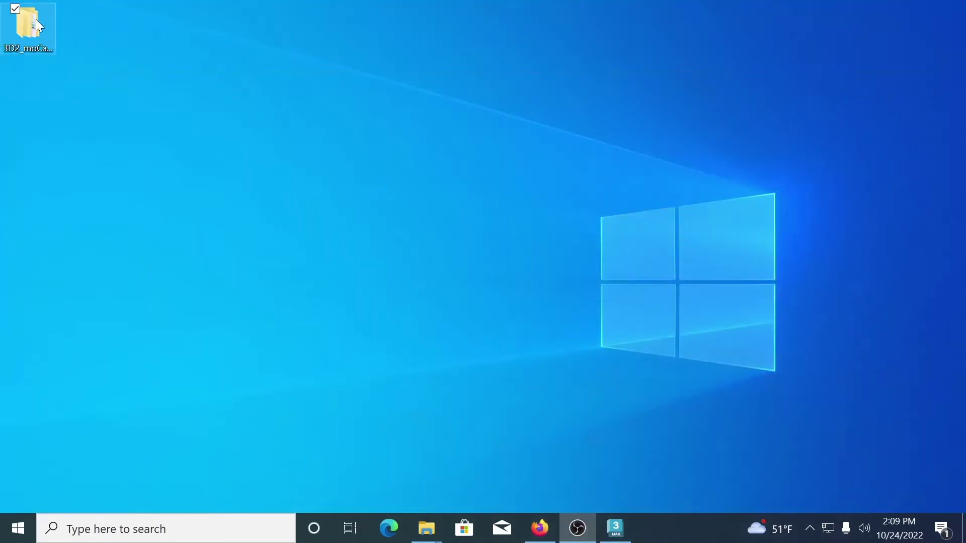
{"action": "left_click_drag", "start_coordinate": [35, 19], "coordinate": [317, 99]}
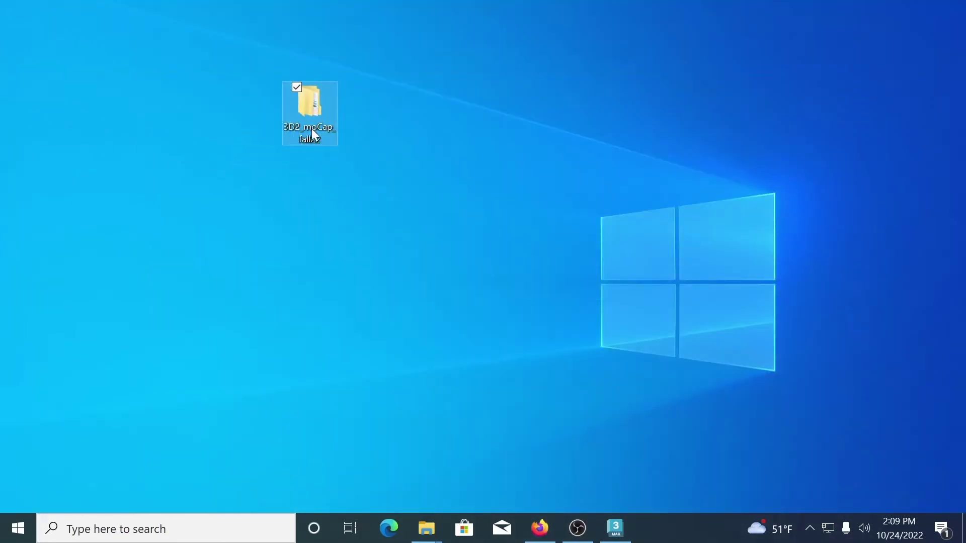
{"action": "double_click", "coordinate": [311, 102]}
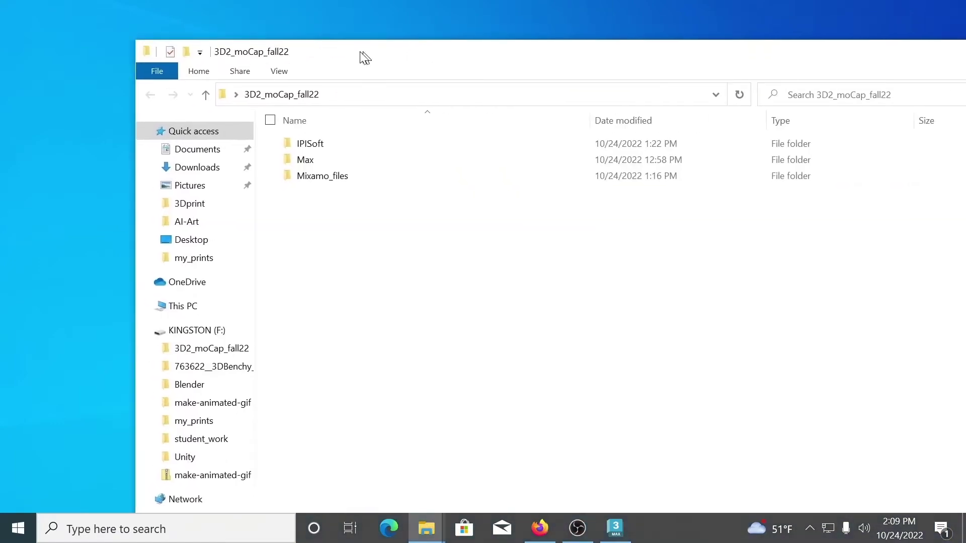
{"action": "left_click_drag", "start_coordinate": [362, 59], "coordinate": [309, 31]}
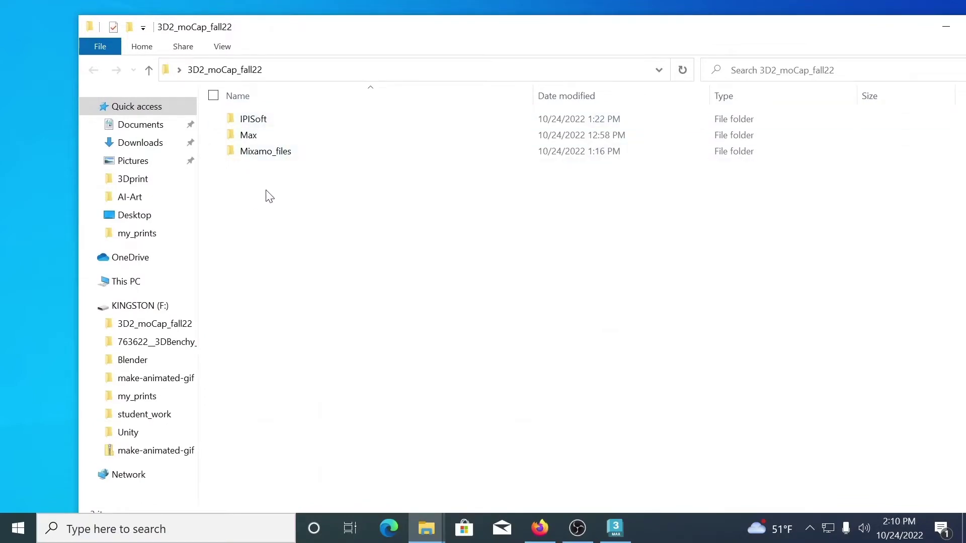
{"action": "double_click", "coordinate": [283, 156]}
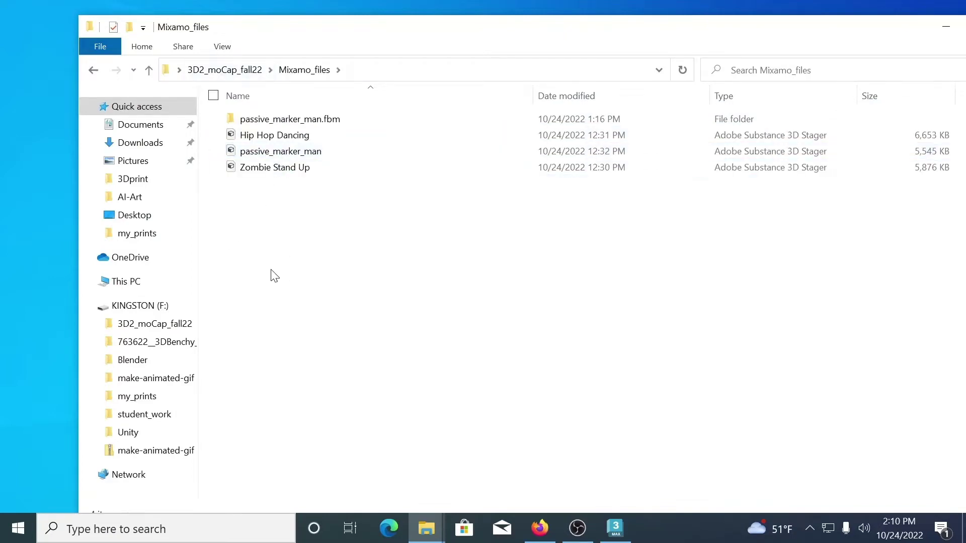
Create a new folder named practice inside Mixamo_files
{"action": "right_click", "coordinate": [279, 252]}
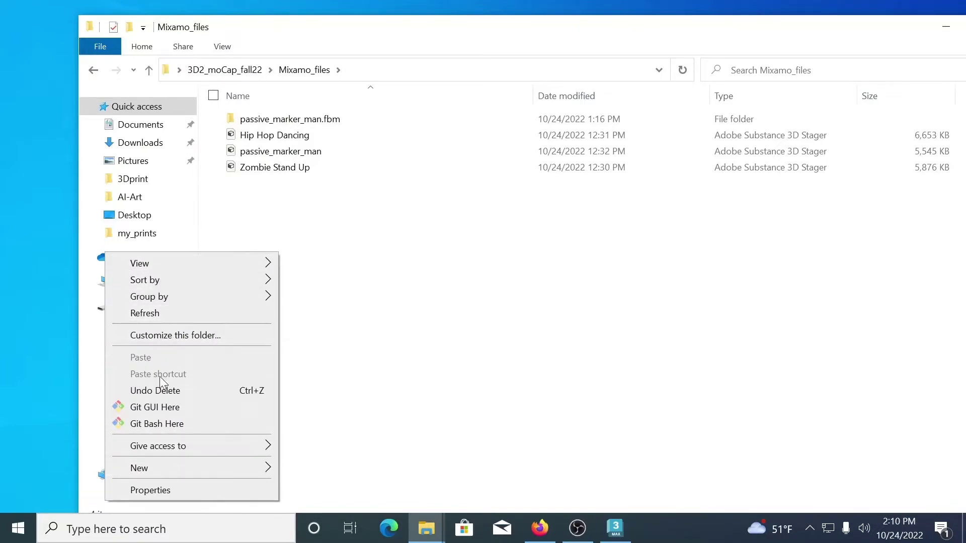
{"action": "mouse_move", "coordinate": [175, 472]}
{"action": "left_click", "coordinate": [321, 279]}
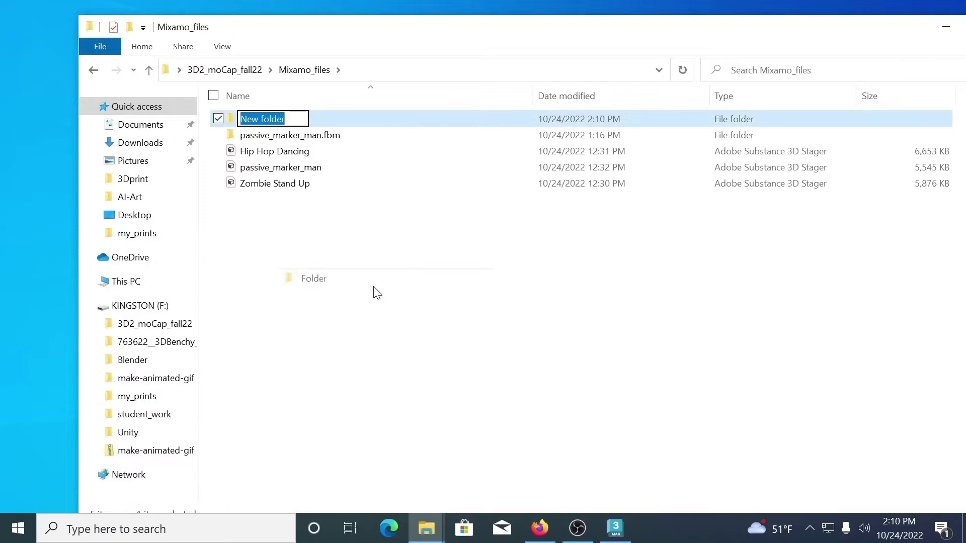
{"action": "type", "text": "pra"}
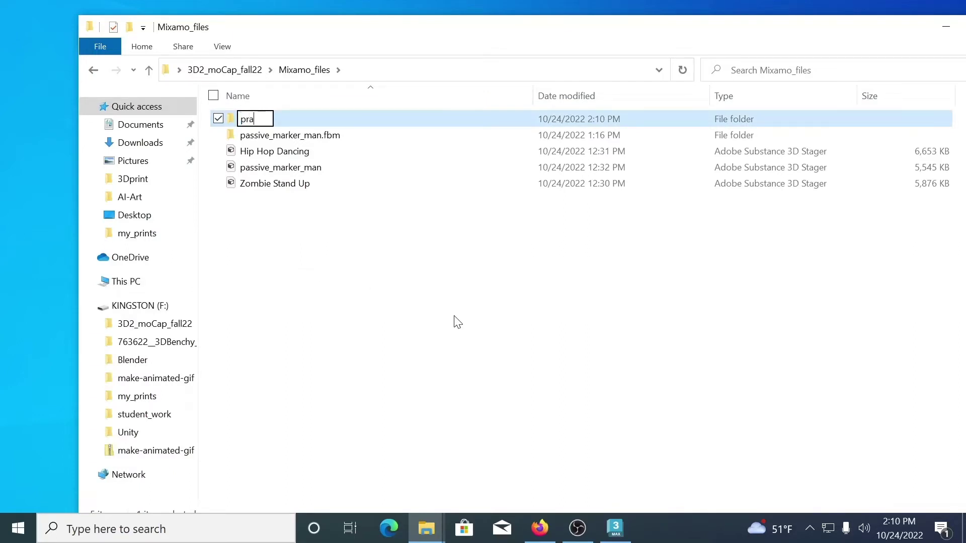
{"action": "type", "text": "ctice"}
{"action": "key", "text": "Return"}
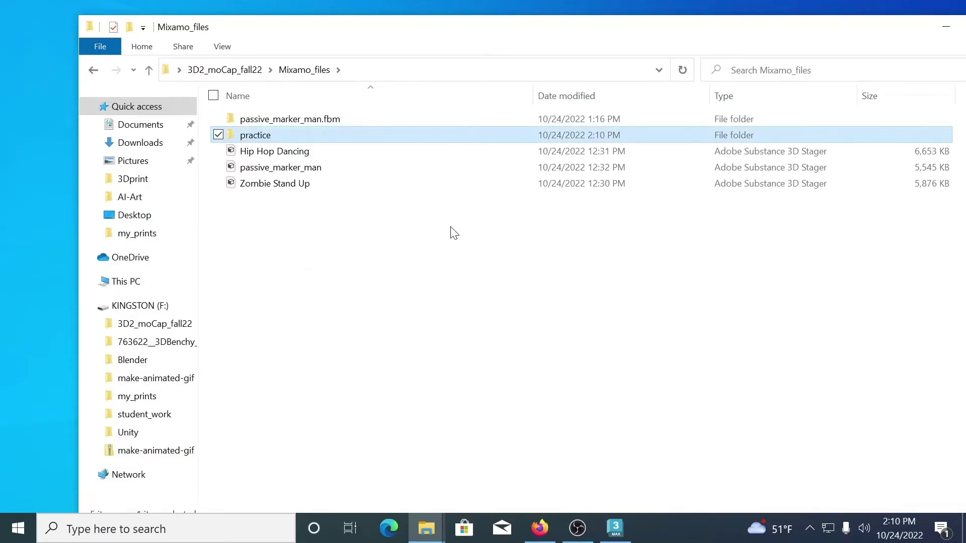
Move the old Stager files and passive_marker_man.fbm into practice, then add the new Taunt and passive_marker_man files
{"action": "left_click_drag", "start_coordinate": [286, 234], "coordinate": [252, 138]}
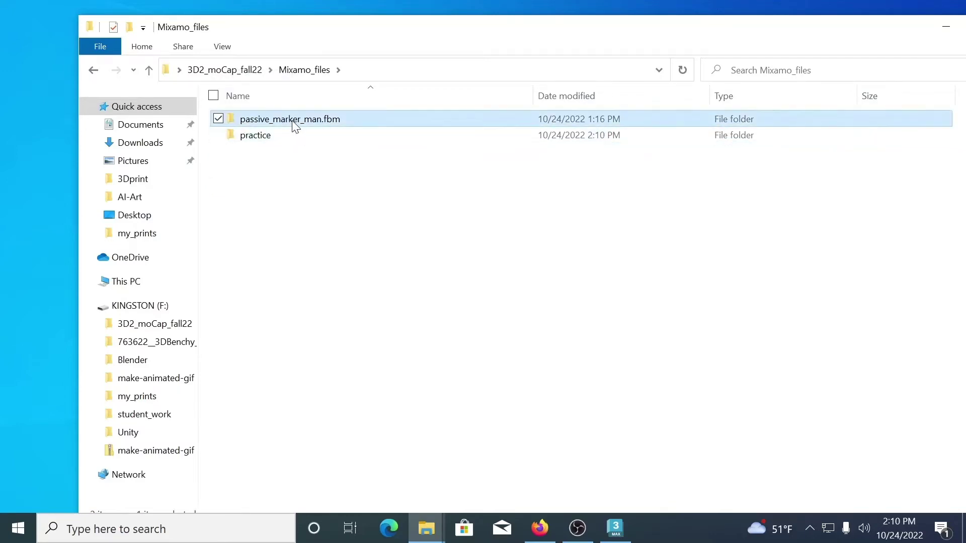
{"action": "double_click", "coordinate": [291, 119]}
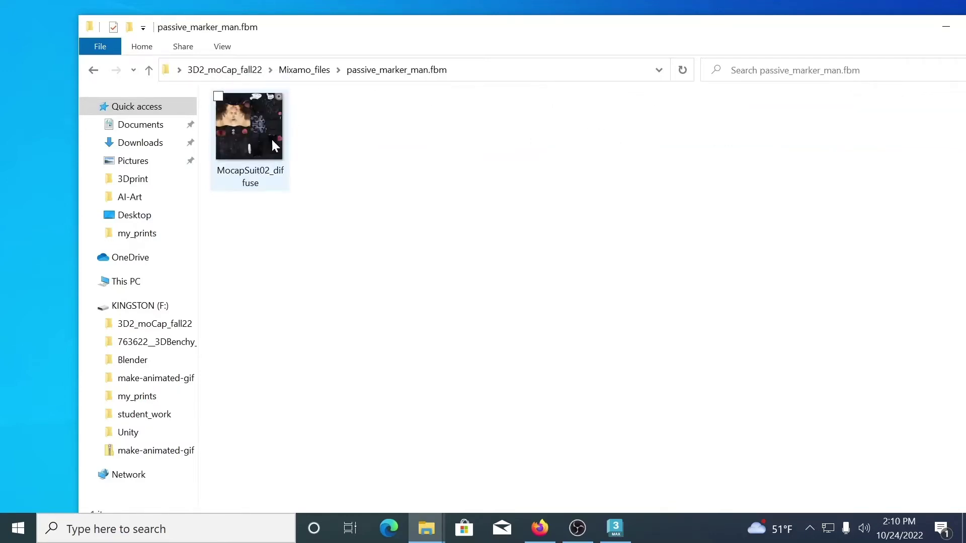
{"action": "left_click", "coordinate": [94, 71]}
{"action": "left_click_drag", "start_coordinate": [306, 122], "coordinate": [285, 137]}
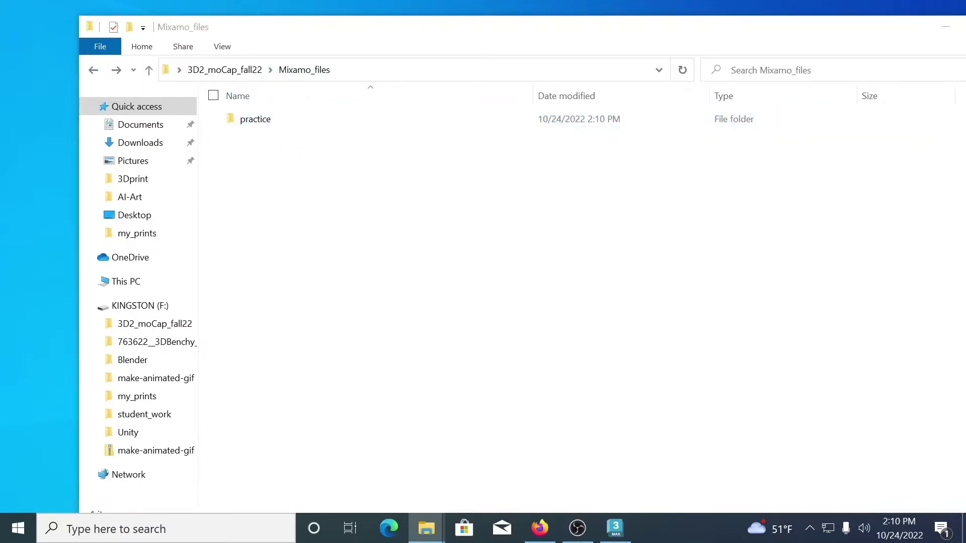
{"action": "left_click_drag", "start_coordinate": [0, 201], "coordinate": [270, 244]}
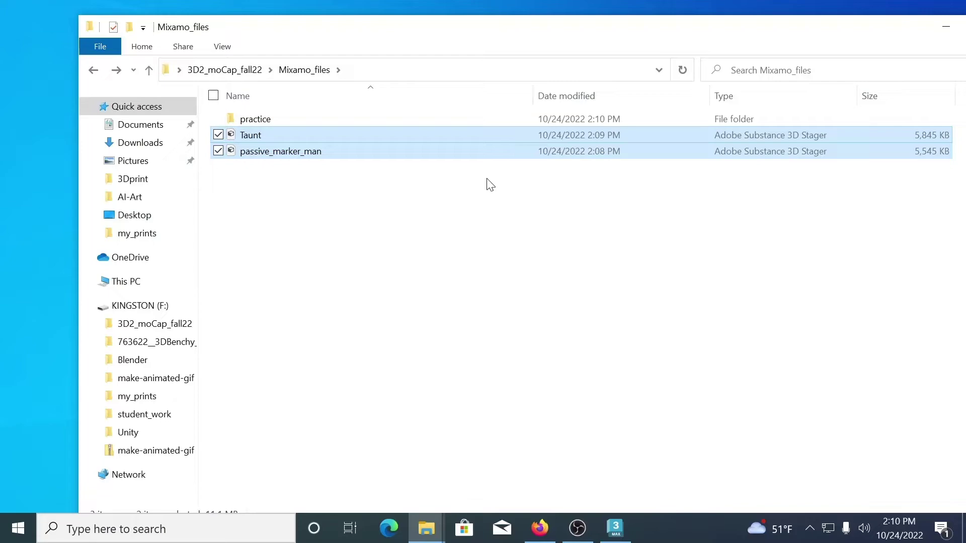
Tile 3ds Max left and Explorer right, then import Taunt.fbx into the scene
{"action": "left_click", "coordinate": [615, 534]}
{"action": "double_click", "coordinate": [463, 11]}
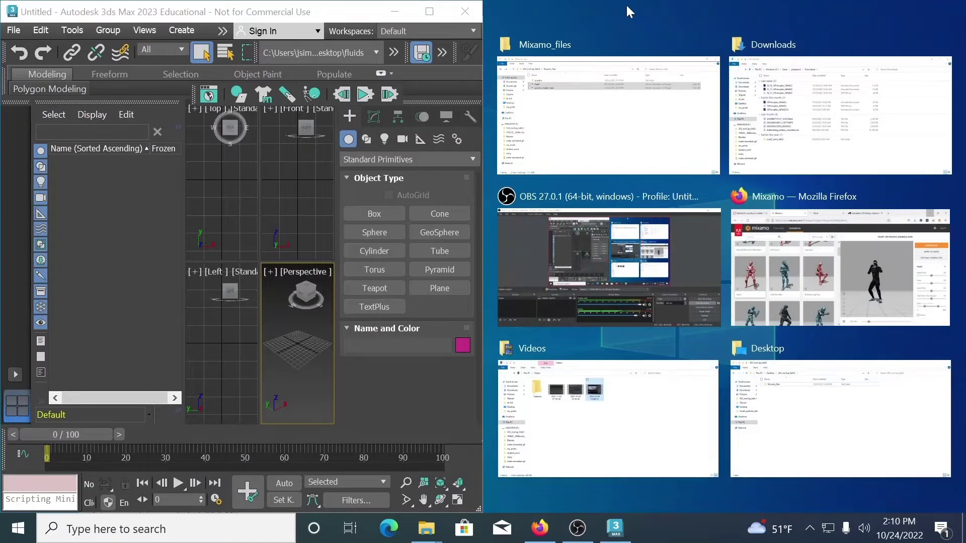
{"action": "left_click", "coordinate": [627, 11]}
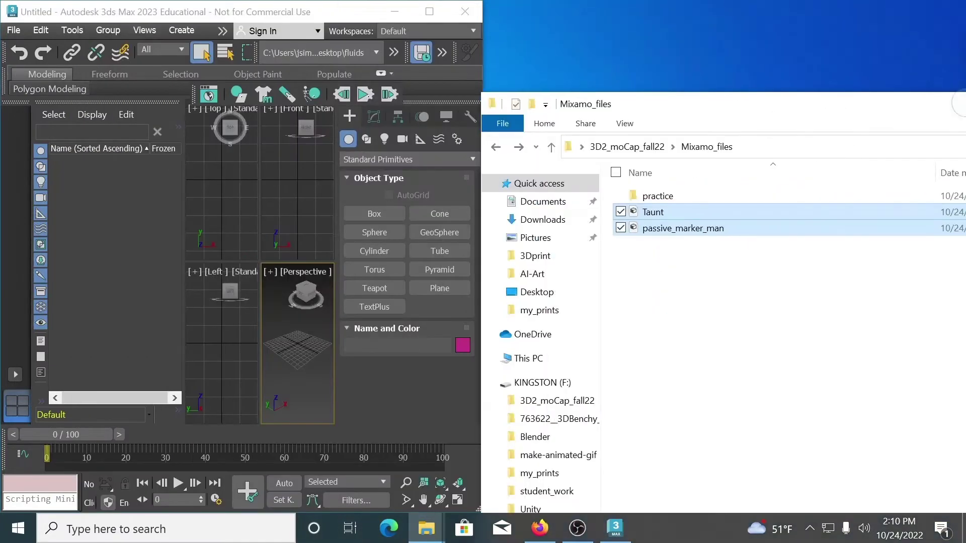
{"action": "left_click", "coordinate": [953, 96]}
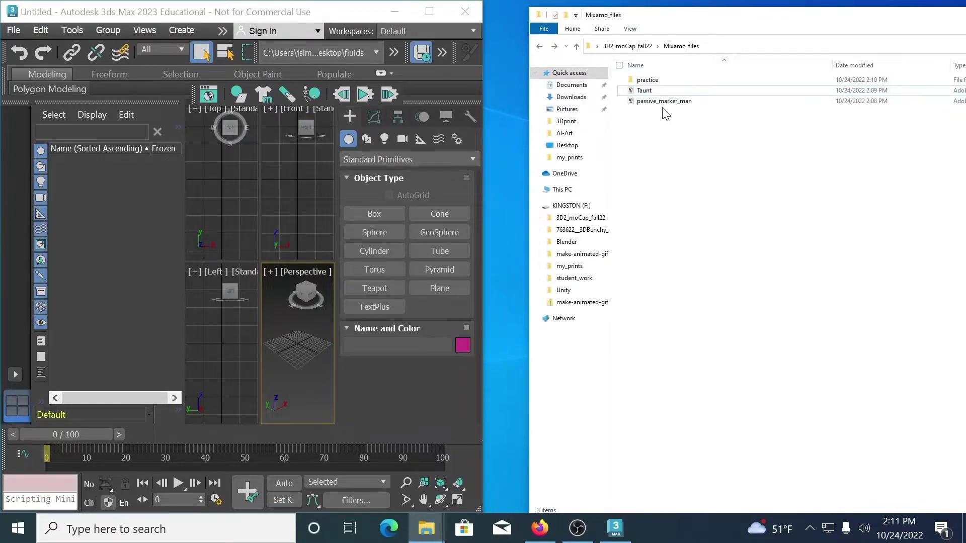
{"action": "left_click_drag", "start_coordinate": [647, 92], "coordinate": [290, 361]}
{"action": "left_click", "coordinate": [348, 371]}
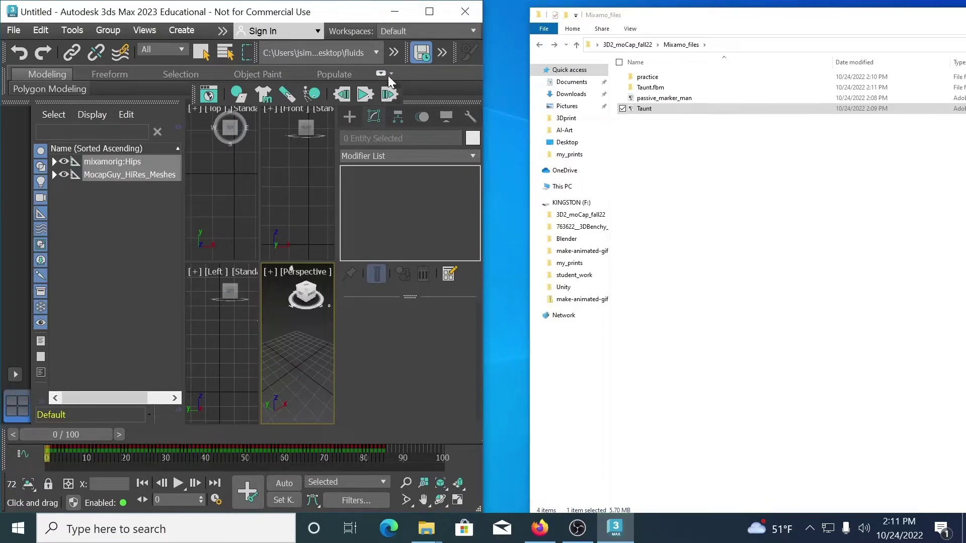
Maximize 3ds Max and zero the mixamorig:Hips X and Y positions
{"action": "left_click", "coordinate": [432, 12]}
{"action": "left_click", "coordinate": [704, 372]}
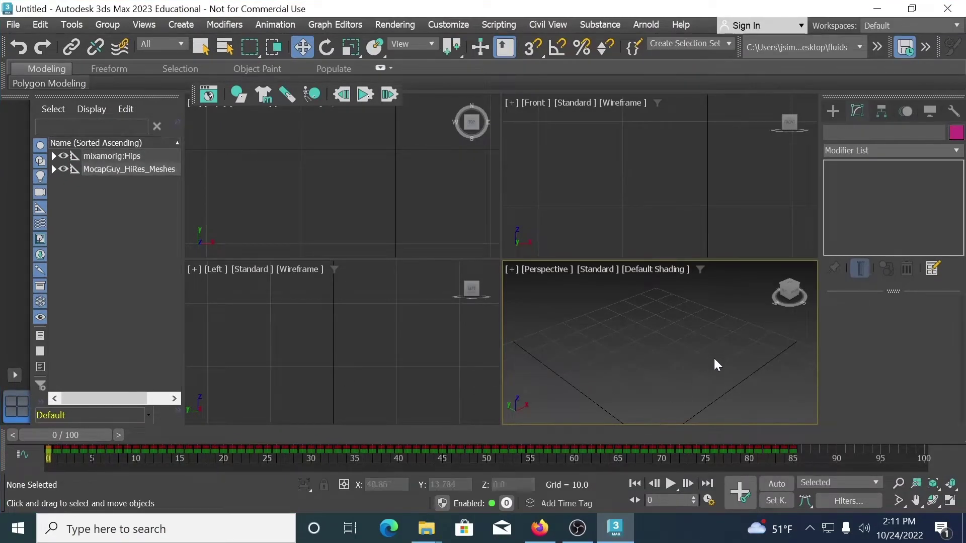
{"action": "left_click", "coordinate": [97, 159]}
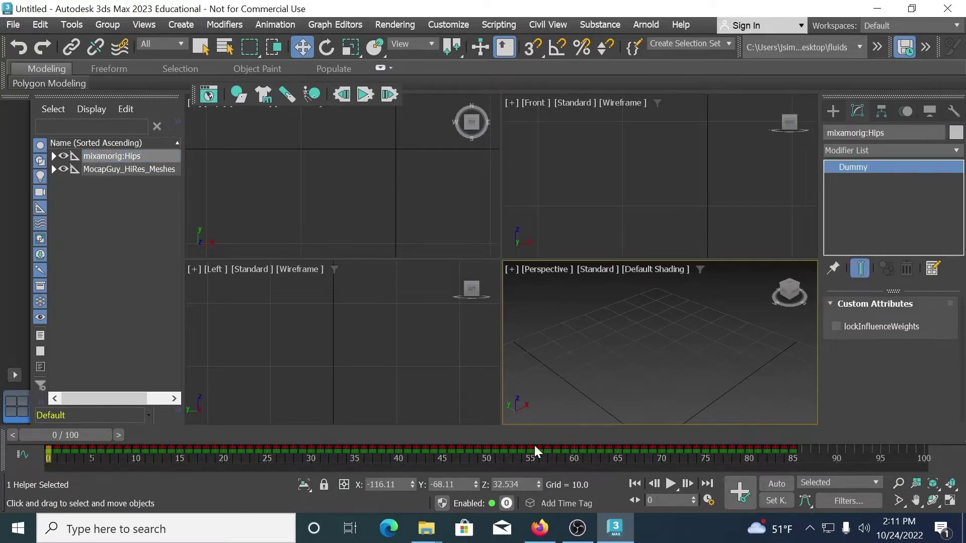
{"action": "right_click", "coordinate": [412, 484]}
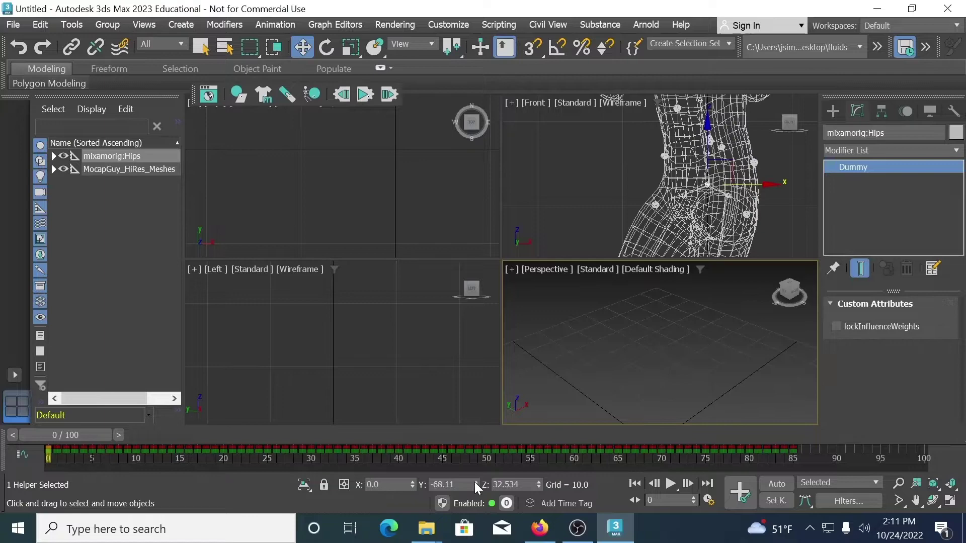
{"action": "right_click", "coordinate": [474, 484]}
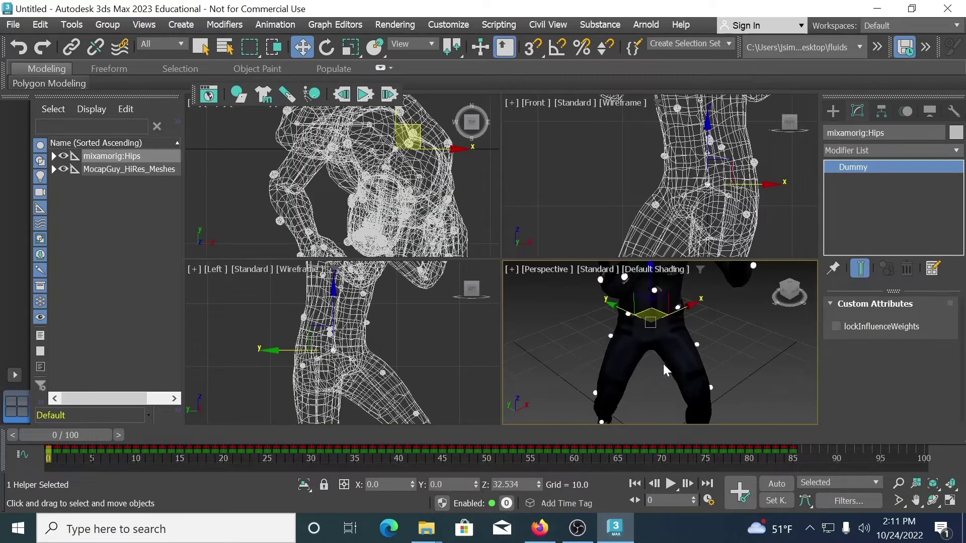
Enlarge the perspective view with Alt+W and scrub to frame 31 to preview the Taunt motion
{"action": "scroll", "coordinate": [663, 364], "scroll_direction": "down", "scroll_amount": 3}
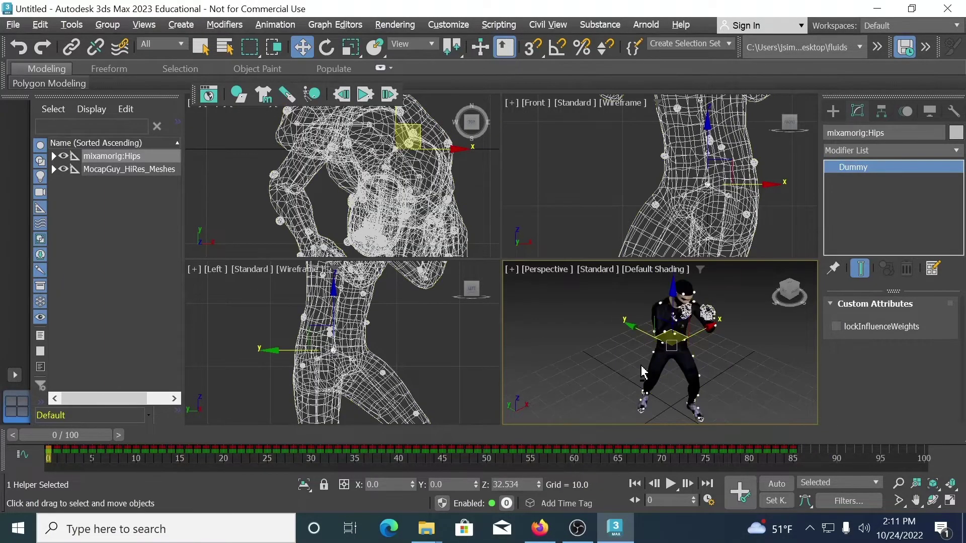
{"action": "key", "text": "alt+w"}
{"action": "left_click_drag", "start_coordinate": [38, 437], "coordinate": [65, 518]}
{"action": "key", "text": "w"}
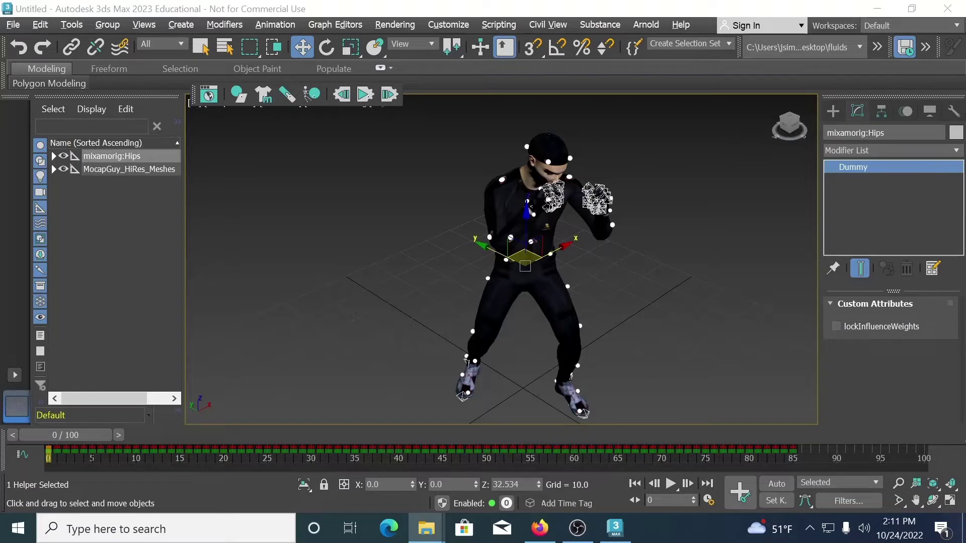
Import the T-pose character FBX into the scene and scrub the timeline to confirm it
{"action": "left_click_drag", "start_coordinate": [658, 288], "coordinate": [343, 224]}
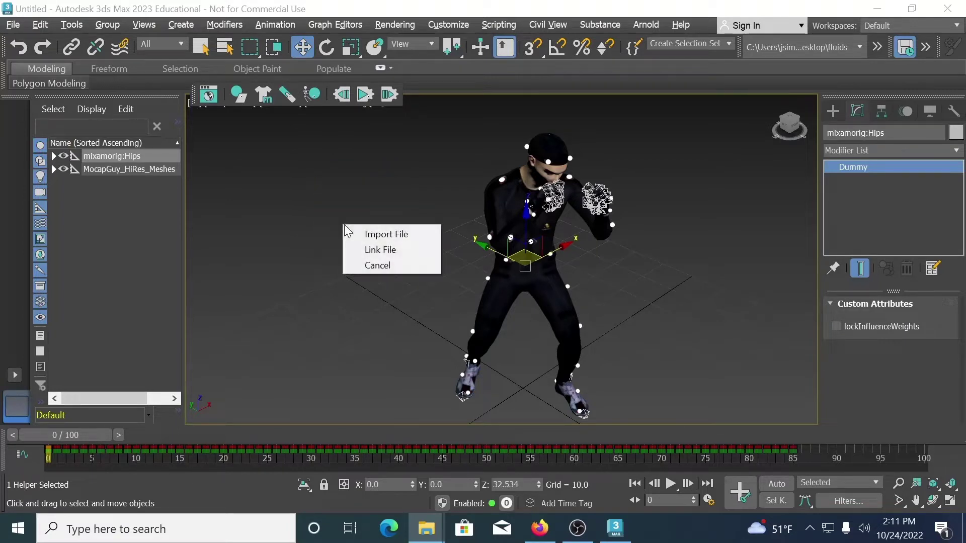
{"action": "left_click", "coordinate": [380, 235]}
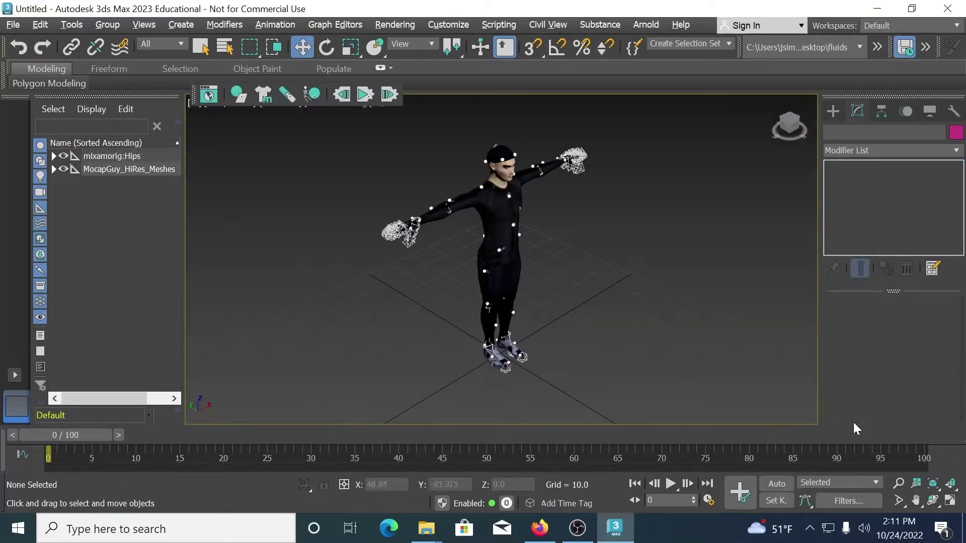
{"action": "left_click_drag", "start_coordinate": [89, 435], "coordinate": [66, 436]}
Select all objects and add the TPose_ prefix with Tools > Rename Objects
{"action": "key", "text": "ctrl+a"}
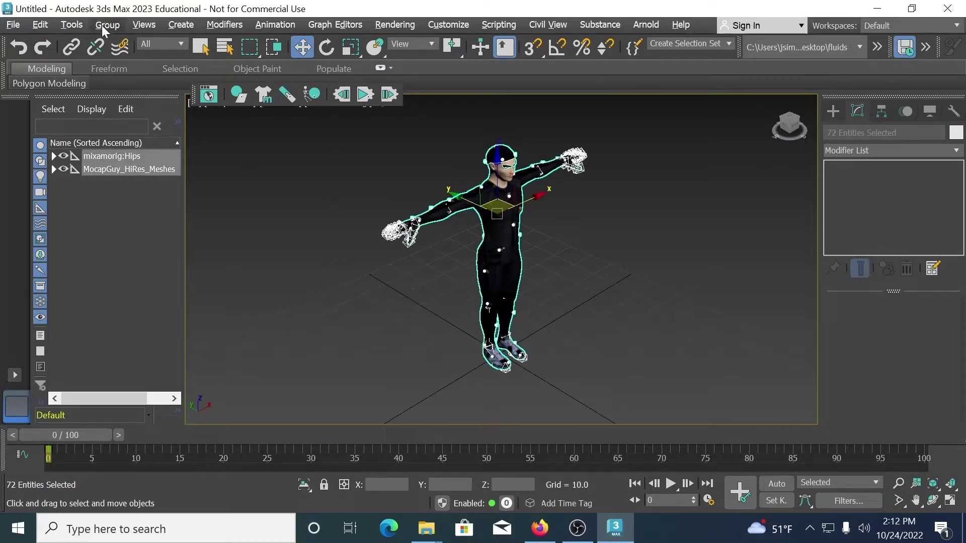
{"action": "left_click", "coordinate": [71, 25]}
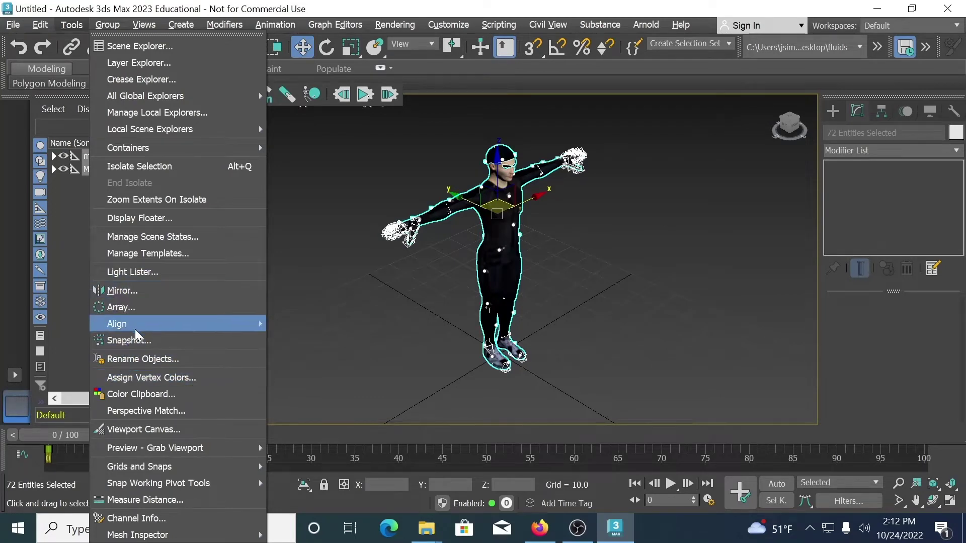
{"action": "left_click", "coordinate": [139, 358]}
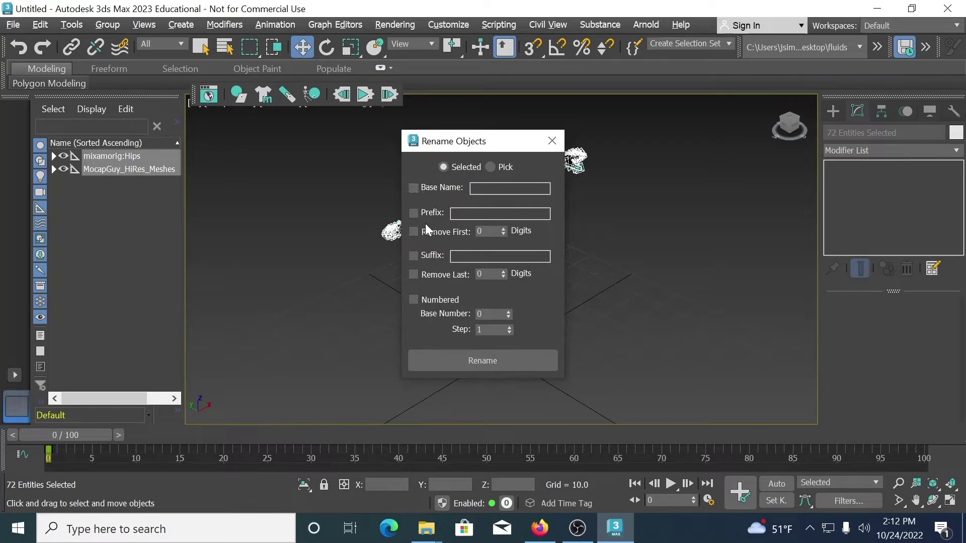
{"action": "left_click", "coordinate": [413, 213]}
{"action": "left_click", "coordinate": [490, 363]}
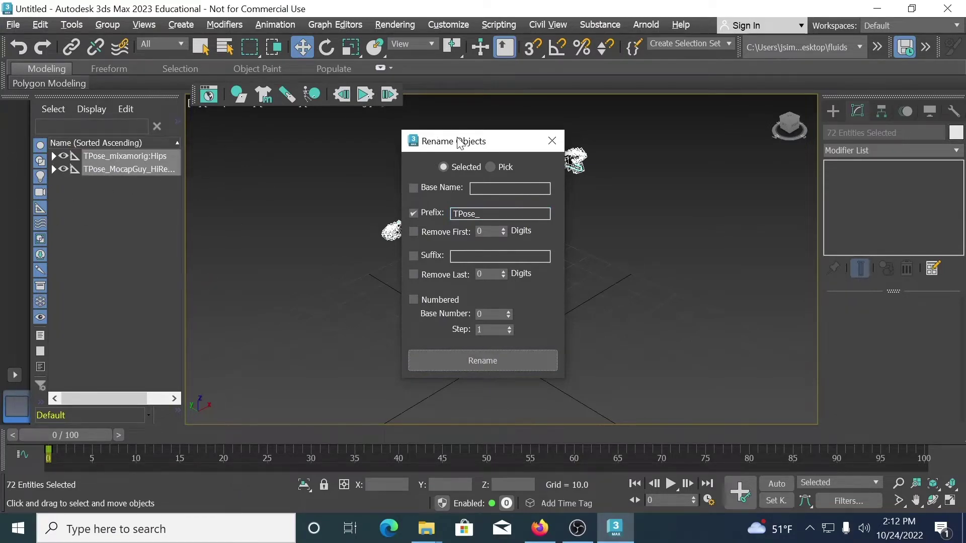
Close the Rename Objects dialog and move the T-pose character to the upper left
{"action": "left_click_drag", "start_coordinate": [460, 141], "coordinate": [245, 187]}
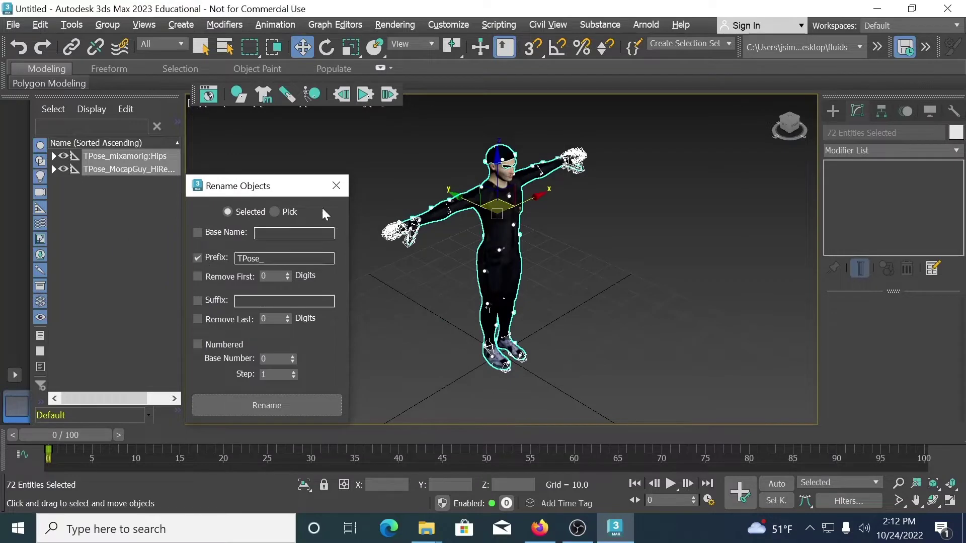
{"action": "left_click", "coordinate": [336, 185]}
{"action": "left_click_drag", "start_coordinate": [459, 201], "coordinate": [278, 167]}
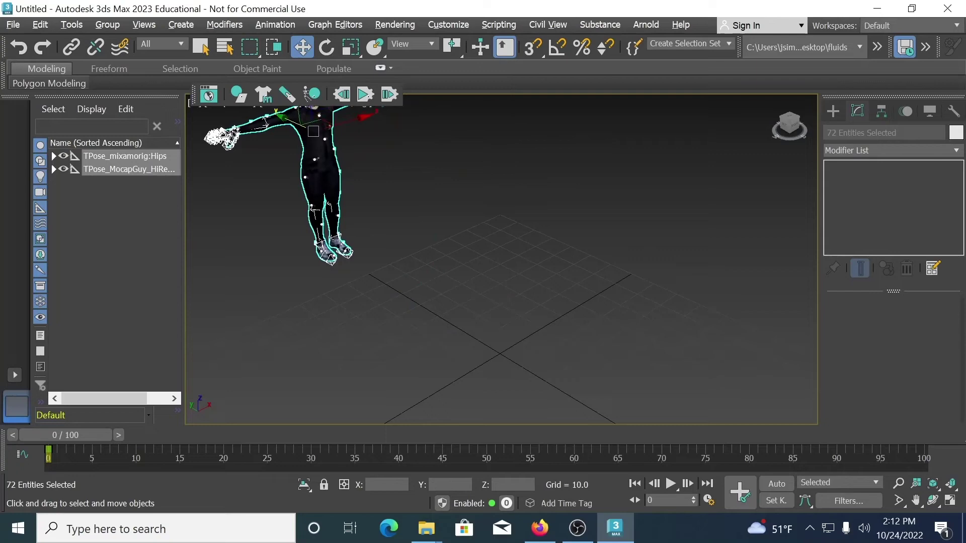
Import the animated Taunt FBX from File Explorer into the scene
{"action": "key", "text": "super+e"}
{"action": "left_click_drag", "start_coordinate": [963, 227], "coordinate": [512, 335]}
{"action": "left_click", "coordinate": [570, 346]}
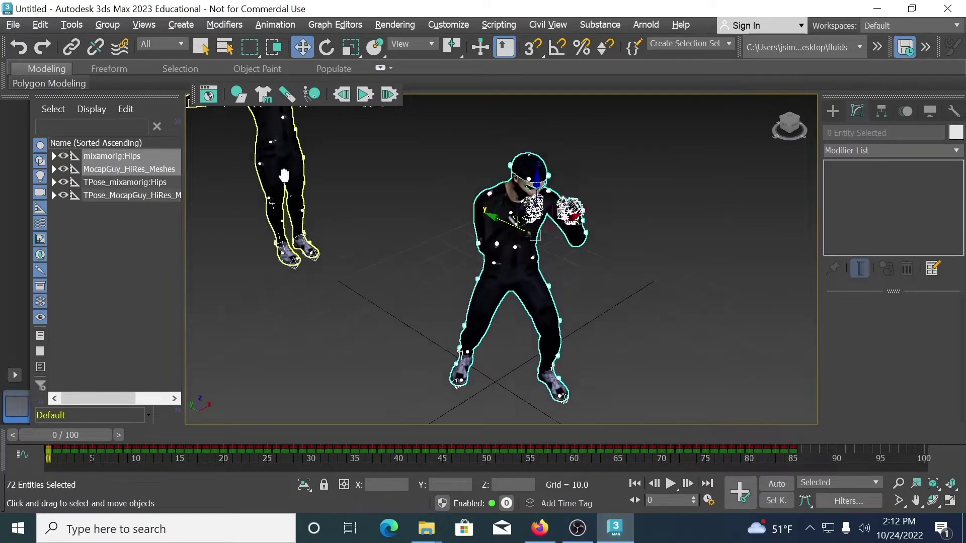
Frame both characters, scrub the motion, return to frame 0, and bring up Mixamo_files
{"action": "middle_click_drag", "start_coordinate": [494, 303], "coordinate": [460, 301]}
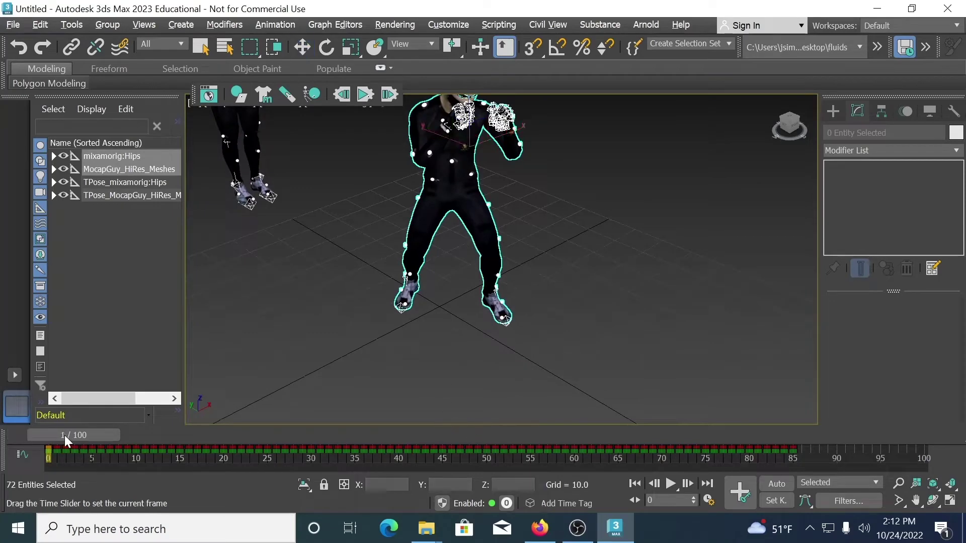
{"action": "left_click_drag", "start_coordinate": [64, 436], "coordinate": [401, 439]}
{"action": "key", "text": "Home"}
{"action": "key", "text": "w"}
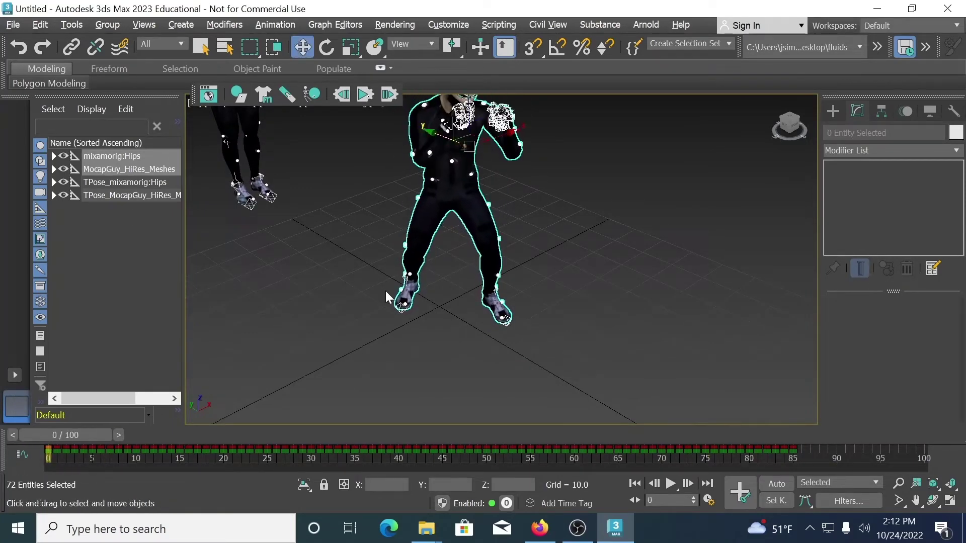
{"action": "scroll", "coordinate": [576, 249], "scroll_direction": "down", "scroll_amount": 5}
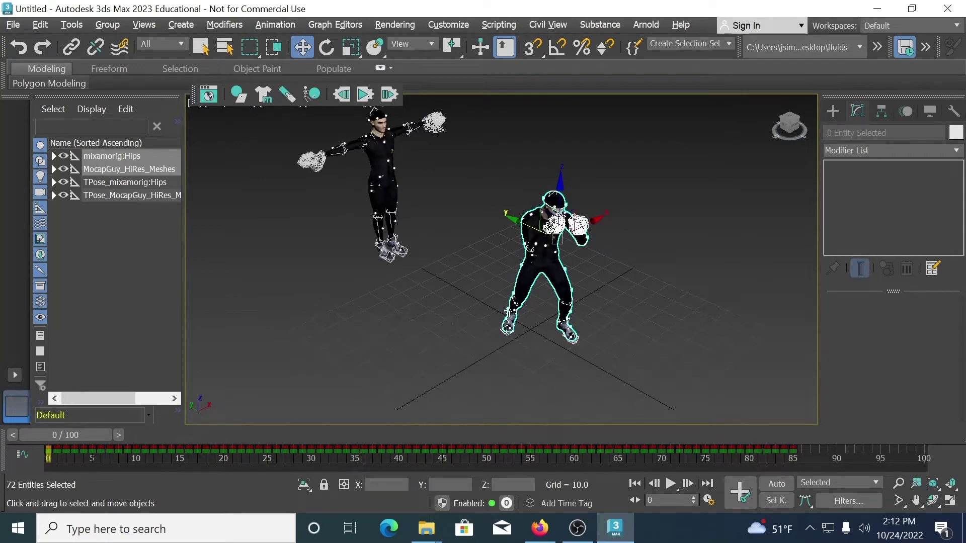
{"action": "left_click", "coordinate": [426, 528]}
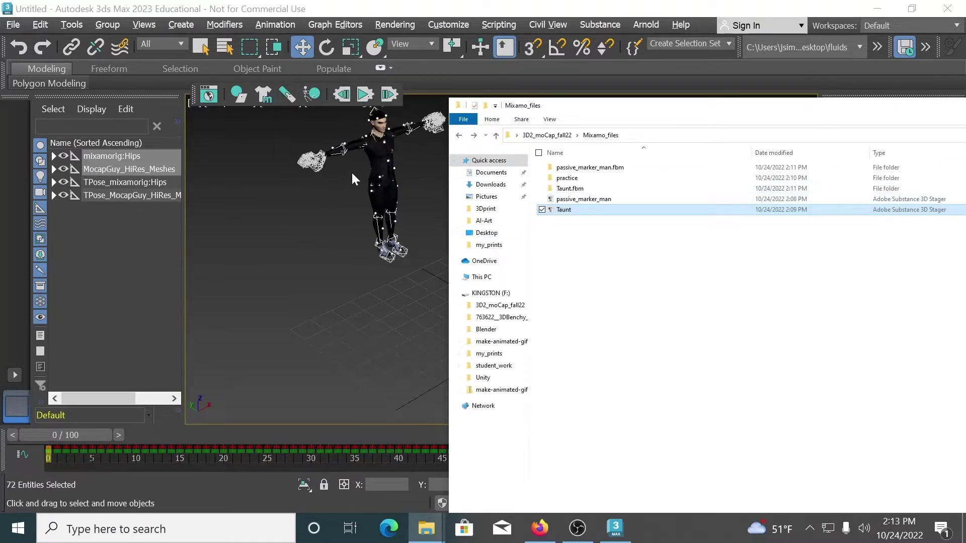
Check the suit texture in passive_marker_man.fbm, return to Mixamo_files, and move Explorer aside
{"action": "double_click", "coordinate": [575, 169]}
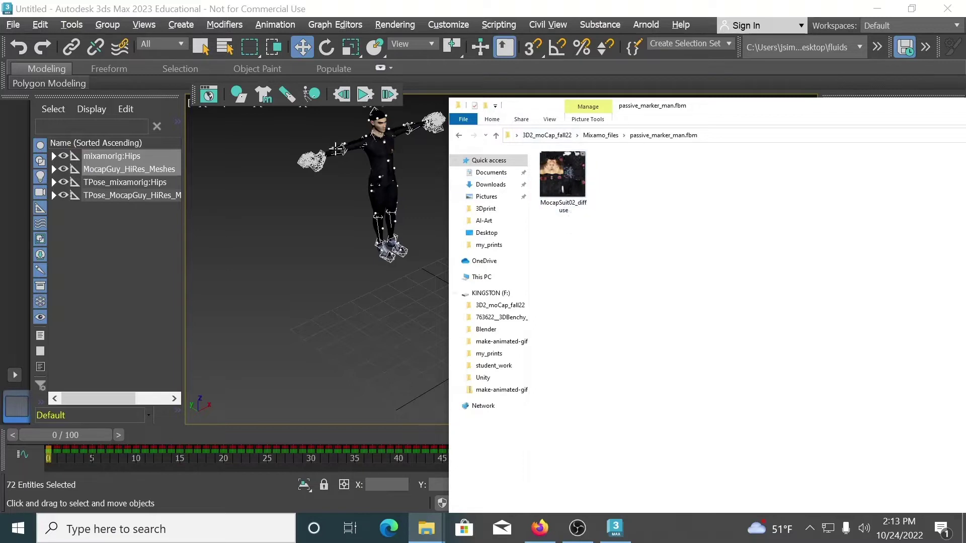
{"action": "left_click", "coordinate": [459, 136]}
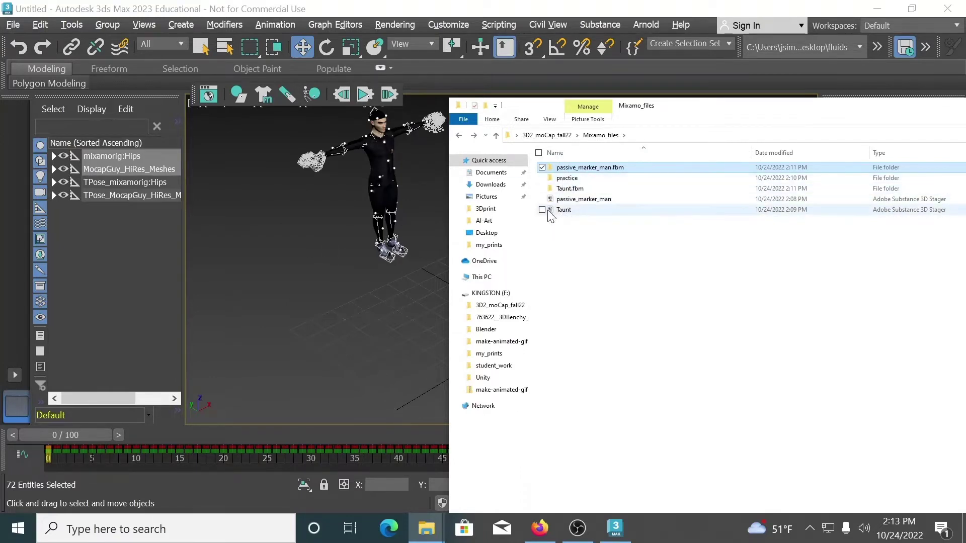
{"action": "left_click_drag", "start_coordinate": [703, 115], "coordinate": [503, 540]}
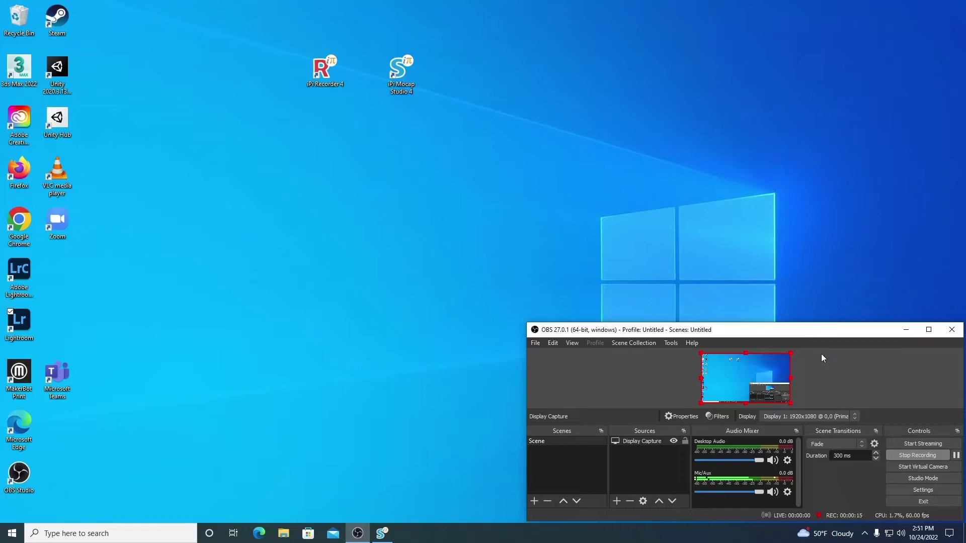
Copy the 3D2_moCap_fall22 folder from the KINGSTON drive onto the desktop and minimize Explorer
{"action": "left_click", "coordinate": [283, 533]}
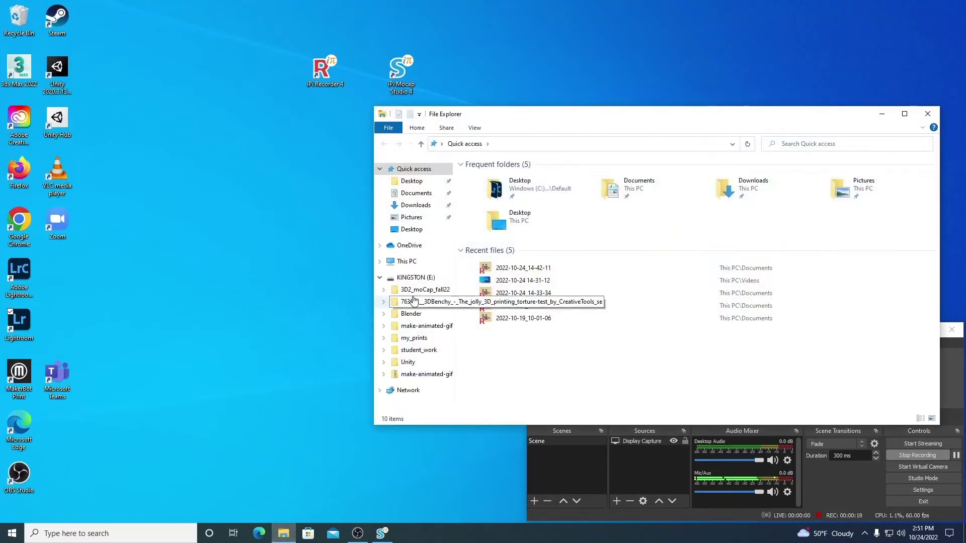
{"action": "left_click_drag", "start_coordinate": [427, 301], "coordinate": [181, 293]}
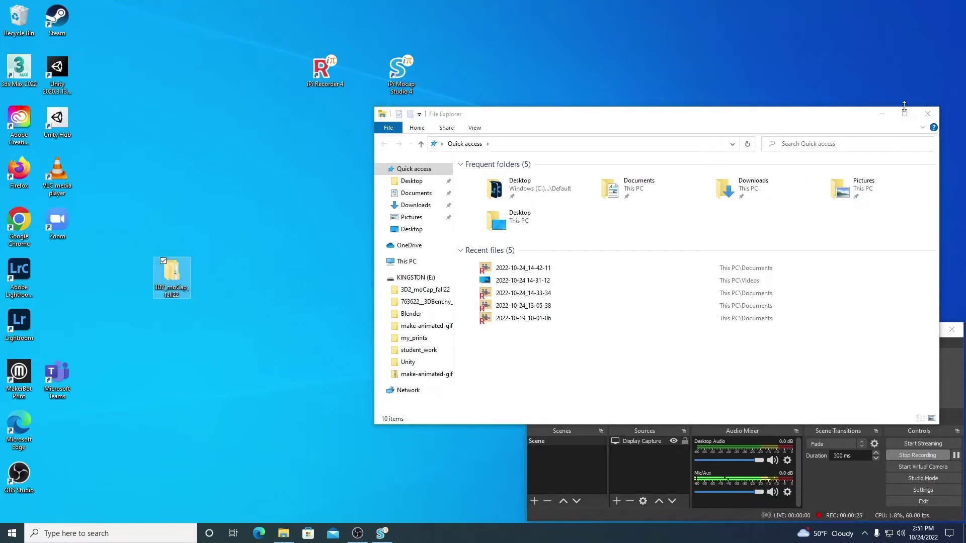
{"action": "left_click", "coordinate": [882, 116]}
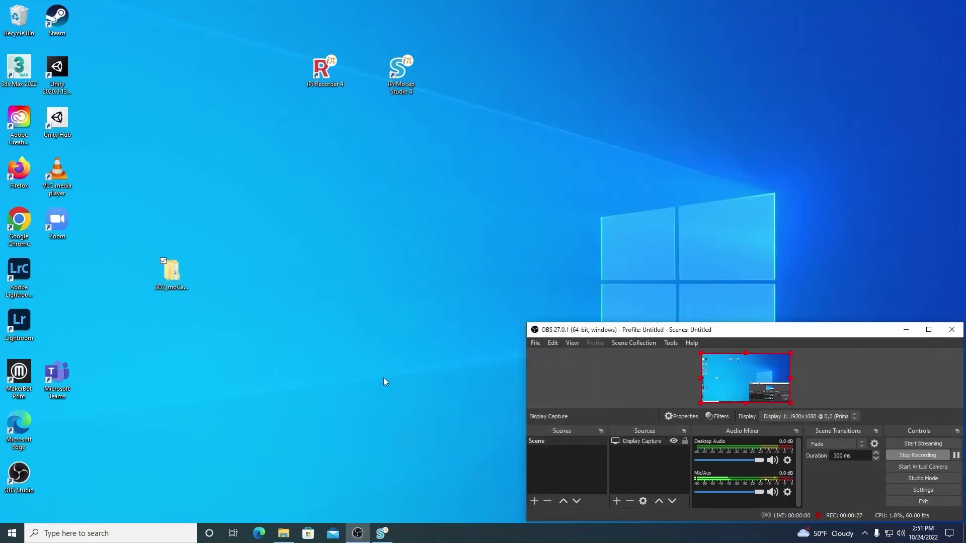
Launch iPi Recorder 4 from its desktop shortcut
{"action": "left_click", "coordinate": [318, 75]}
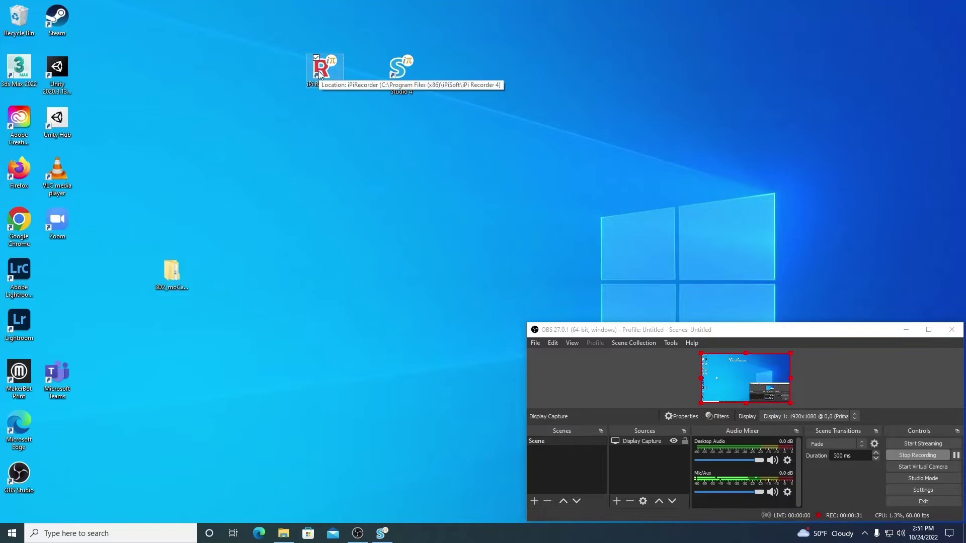
{"action": "double_click", "coordinate": [318, 75]}
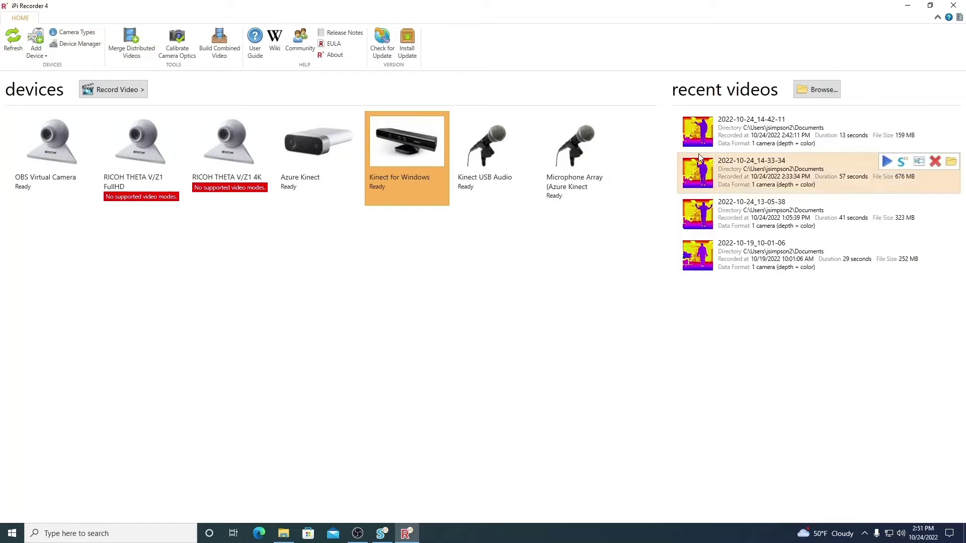
Start a live Kinect for Windows depth and color session, then go to the BACKGROUND step
{"action": "left_click", "coordinate": [117, 90]}
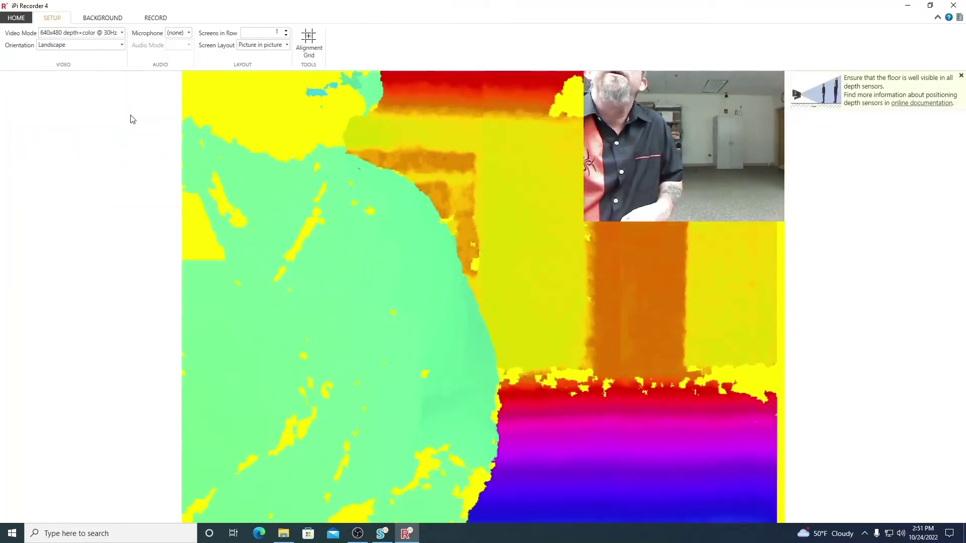
{"action": "mouse_move", "coordinate": [203, 118]}
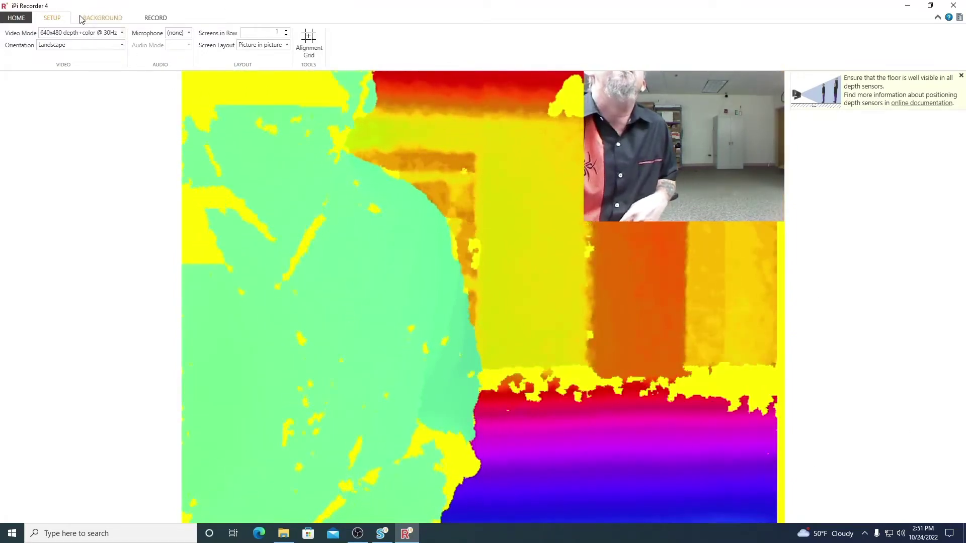
{"action": "left_click", "coordinate": [102, 18]}
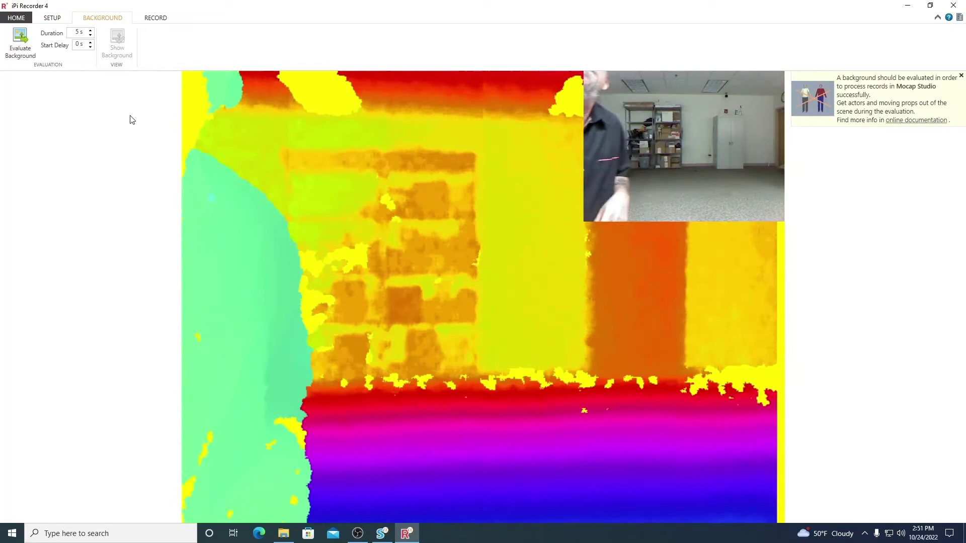
Evaluate the empty-room background over 5 s, then advance to the RECORD stage
{"action": "left_click", "coordinate": [22, 41]}
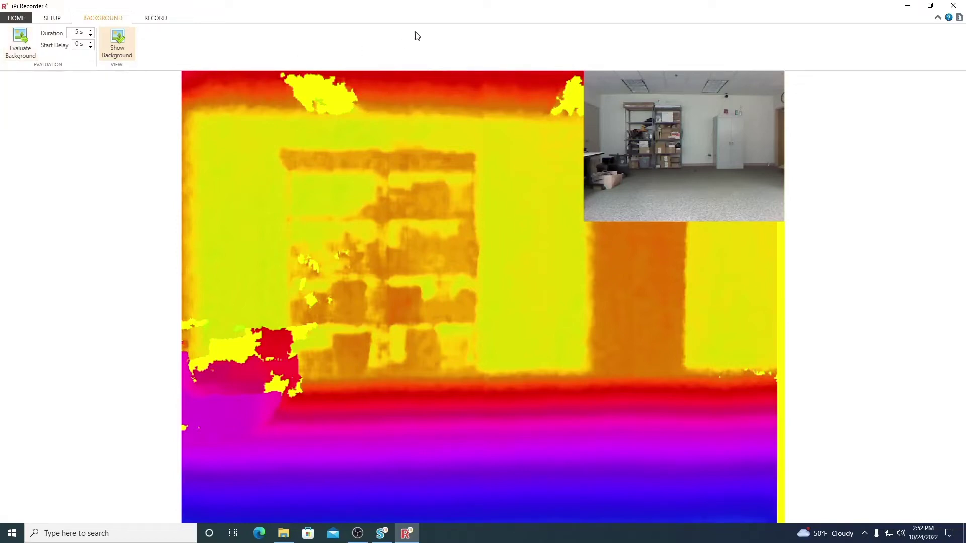
{"action": "left_click", "coordinate": [156, 19]}
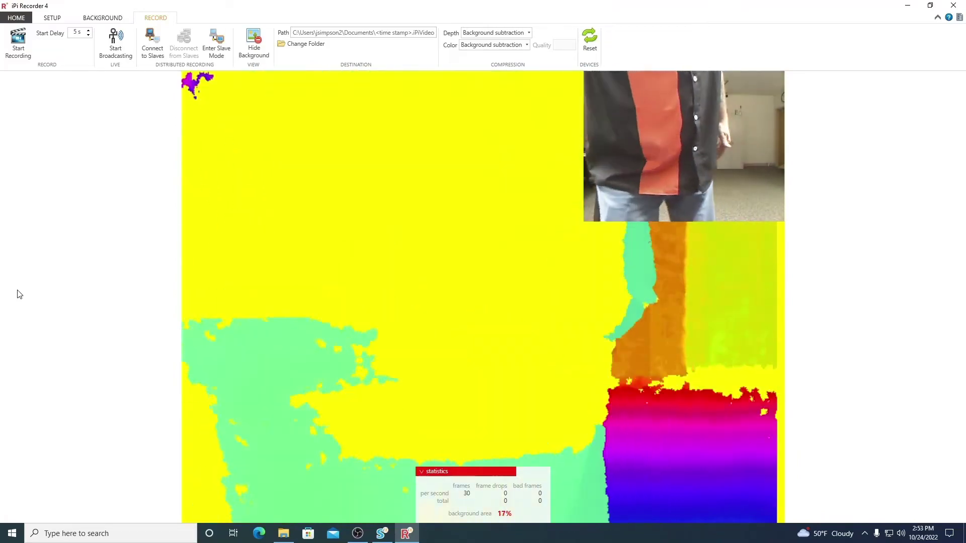
Record a roughly 24-second take of the actor and stop to see the Recording Results
{"action": "left_click", "coordinate": [17, 46]}
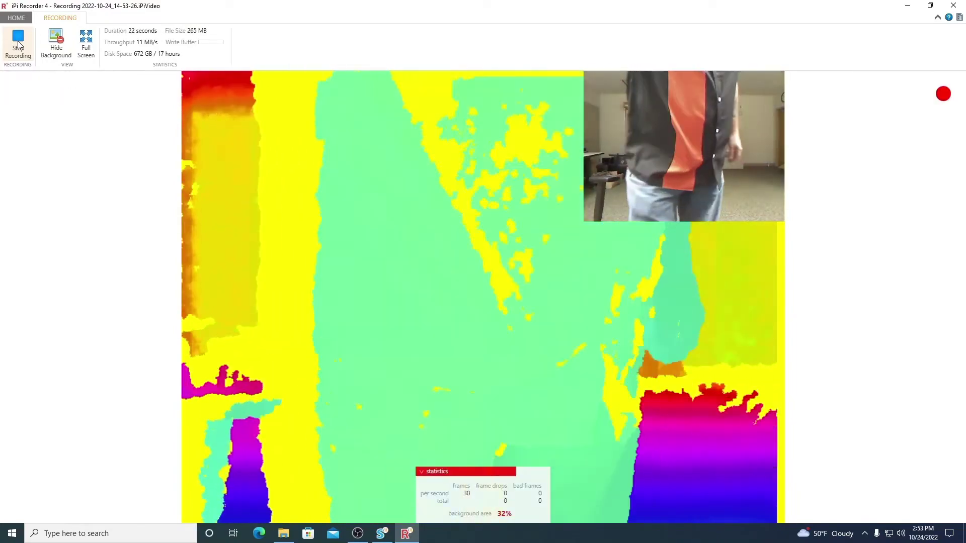
{"action": "left_click", "coordinate": [16, 43]}
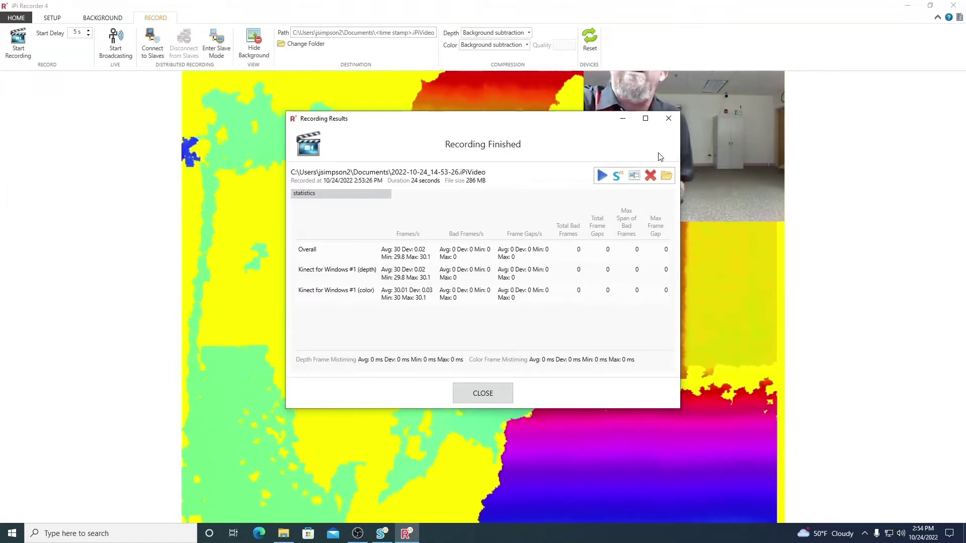
Open the new recording in Mocap Studio as a project with actor height 1.89 m
{"action": "left_click", "coordinate": [618, 174]}
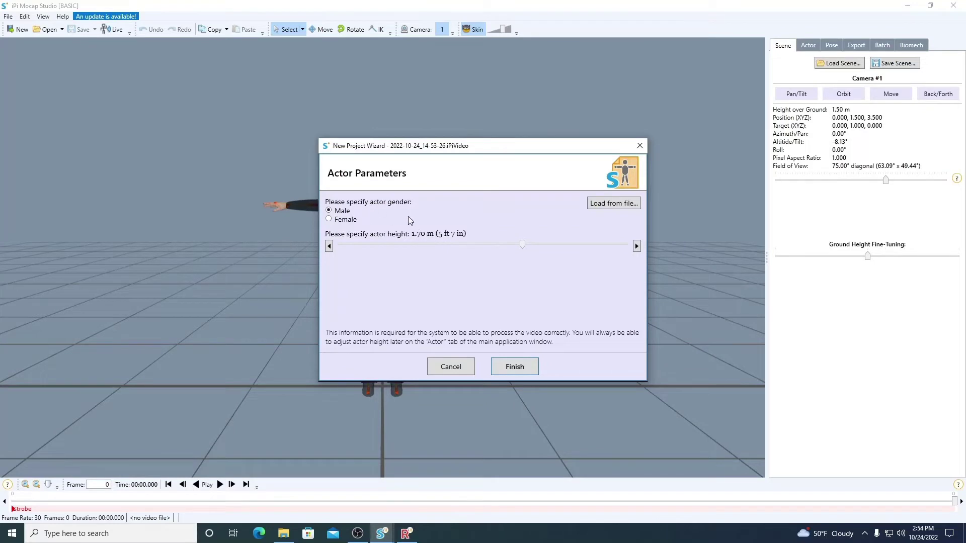
{"action": "left_click_drag", "start_coordinate": [524, 244], "coordinate": [548, 246]}
{"action": "left_click", "coordinate": [513, 367]}
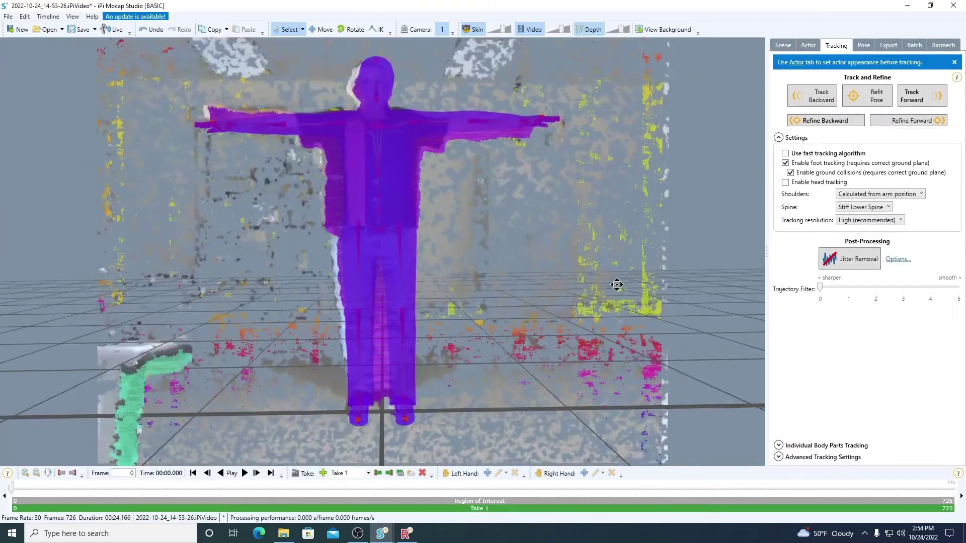
Move the purple T-pose actor sideways so it sits inside the person's depth point cloud
{"action": "right_click_drag", "start_coordinate": [614, 283], "coordinate": [478, 227]}
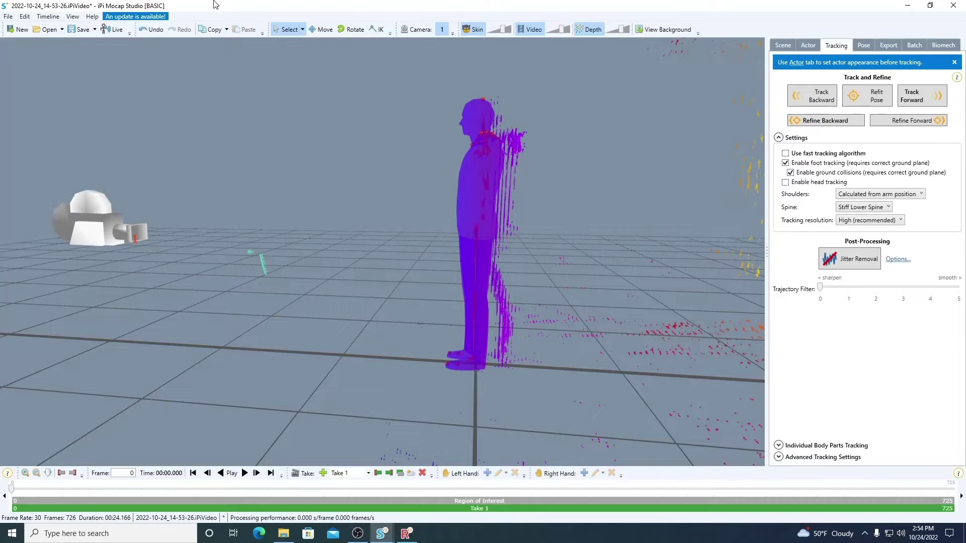
{"action": "left_click", "coordinate": [325, 29]}
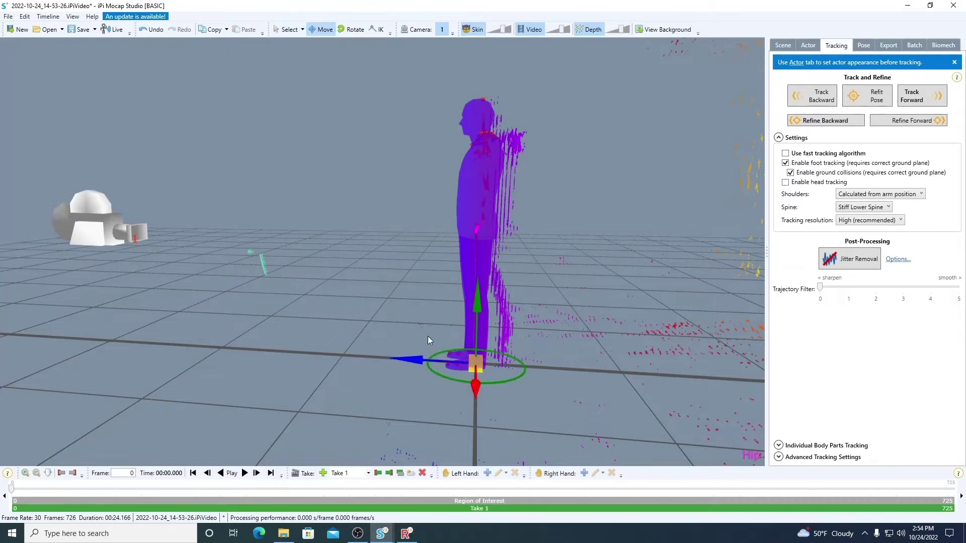
{"action": "left_click_drag", "start_coordinate": [419, 360], "coordinate": [433, 368]}
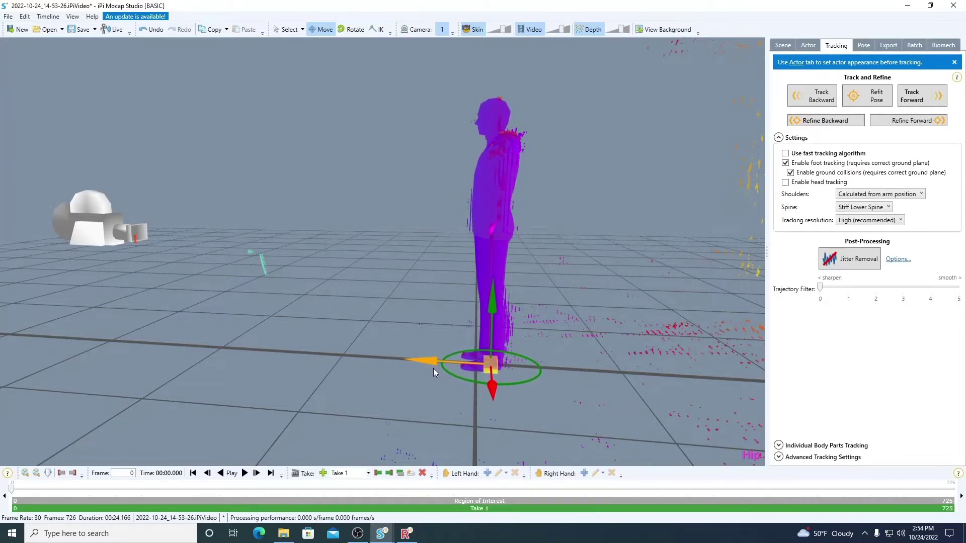
{"action": "right_click_drag", "start_coordinate": [402, 243], "coordinate": [340, 294]}
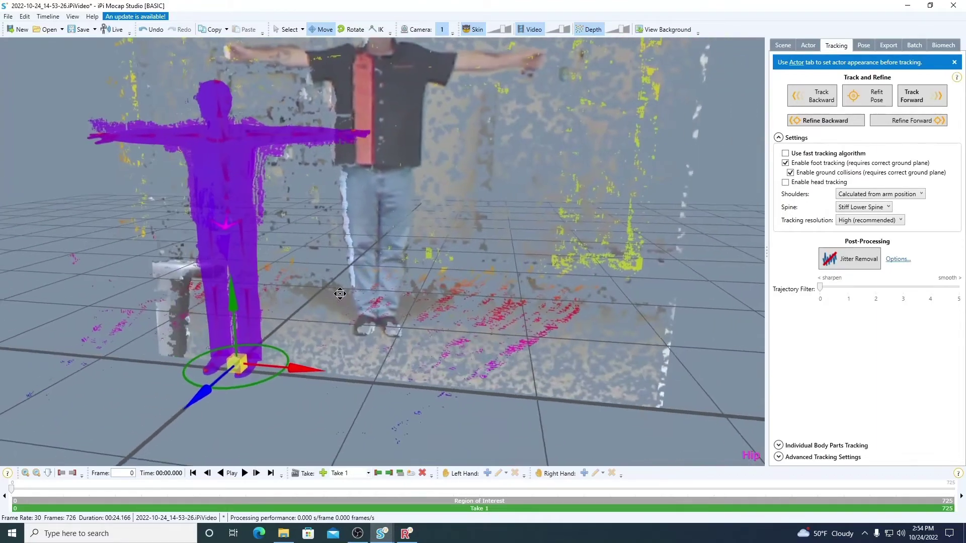
{"action": "scroll", "coordinate": [340, 294], "scroll_direction": "up", "scroll_amount": 5}
{"action": "scroll", "coordinate": [307, 243], "scroll_direction": "down", "scroll_amount": 2}
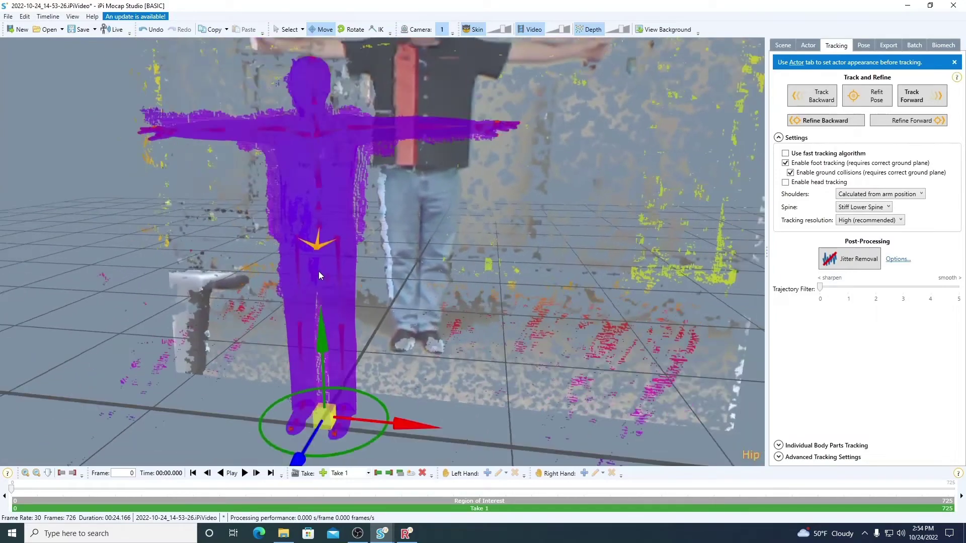
{"action": "scroll", "coordinate": [319, 275], "scroll_direction": "down", "scroll_amount": 1}
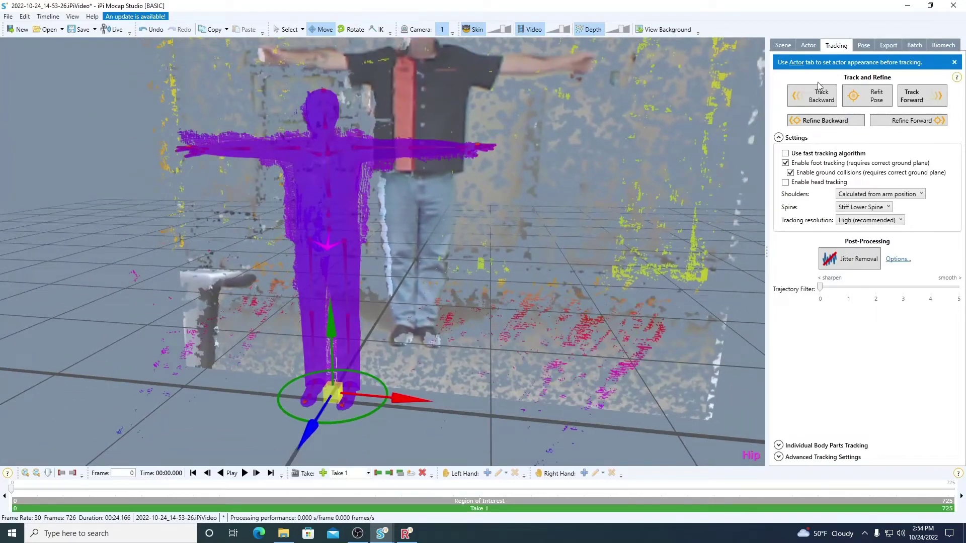
Refit the actor's pose, track forward through the whole take, and scrub back to review
{"action": "left_click", "coordinate": [866, 96]}
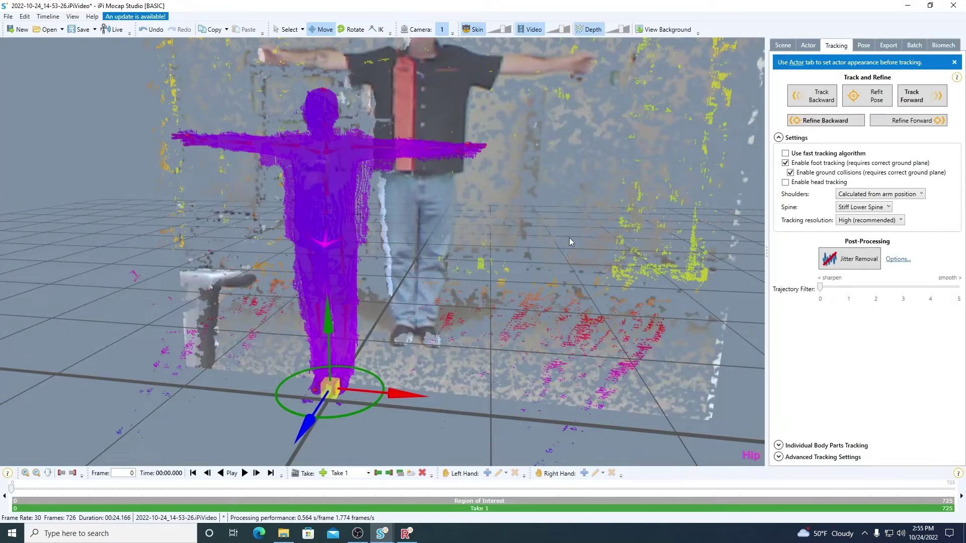
{"action": "right_click_drag", "start_coordinate": [568, 237], "coordinate": [498, 274]}
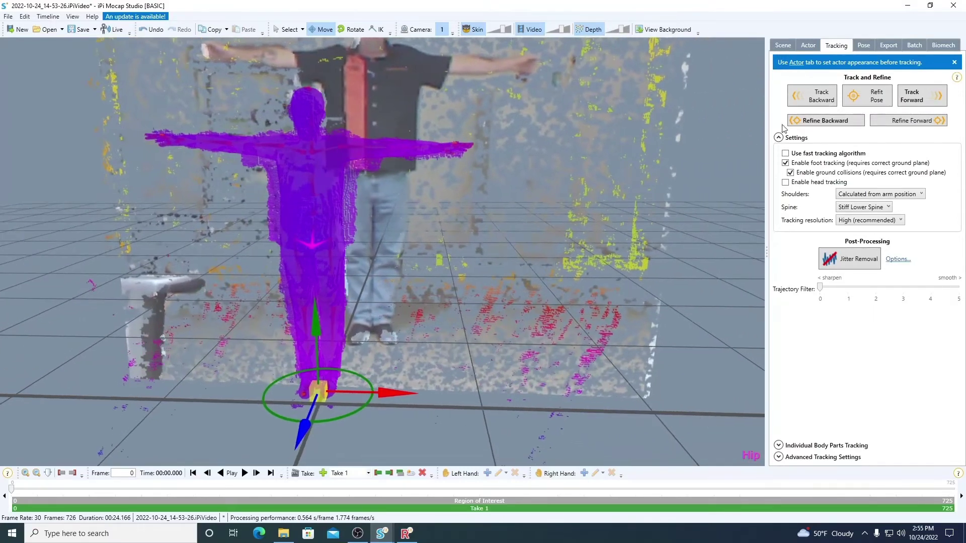
{"action": "left_click", "coordinate": [924, 97]}
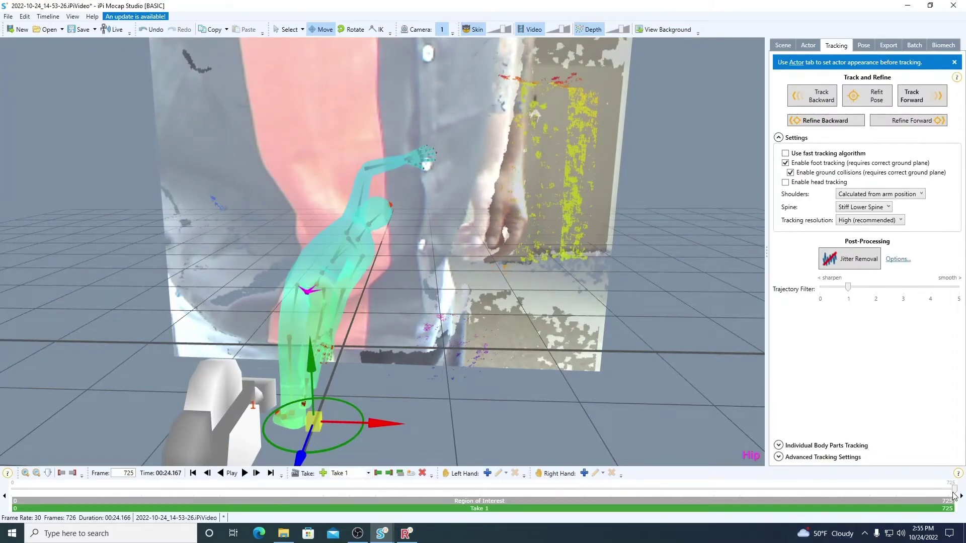
{"action": "left_click_drag", "start_coordinate": [956, 493], "coordinate": [211, 518]}
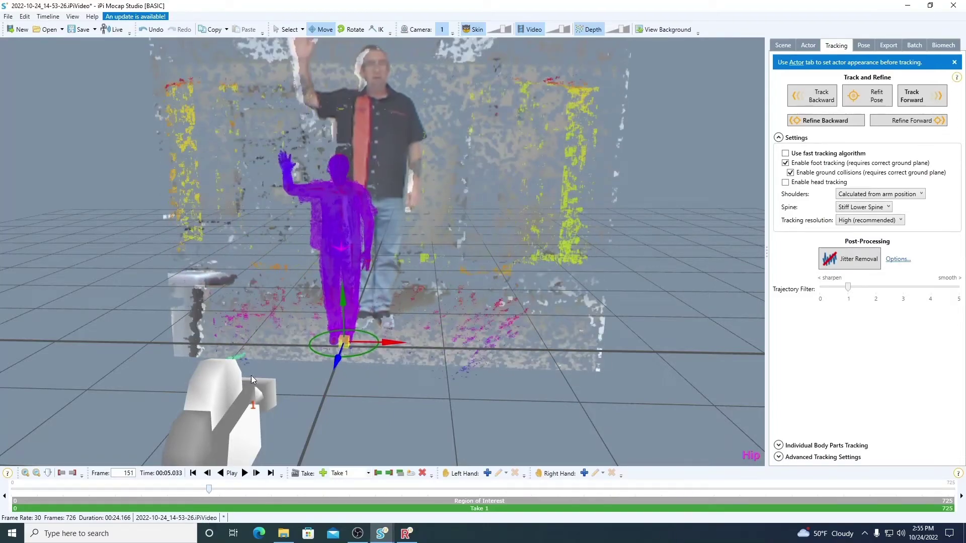
{"action": "scroll", "coordinate": [316, 213], "scroll_direction": "up", "scroll_amount": 3}
Switch to IK posing and select the actor's right-hand handle
{"action": "right_click_drag", "start_coordinate": [303, 219], "coordinate": [443, 292]}
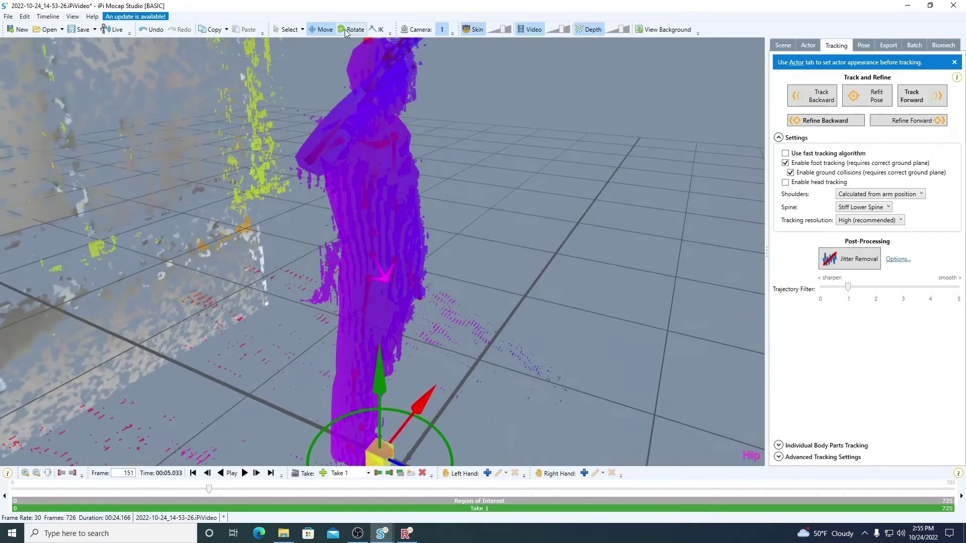
{"action": "left_click", "coordinate": [378, 29]}
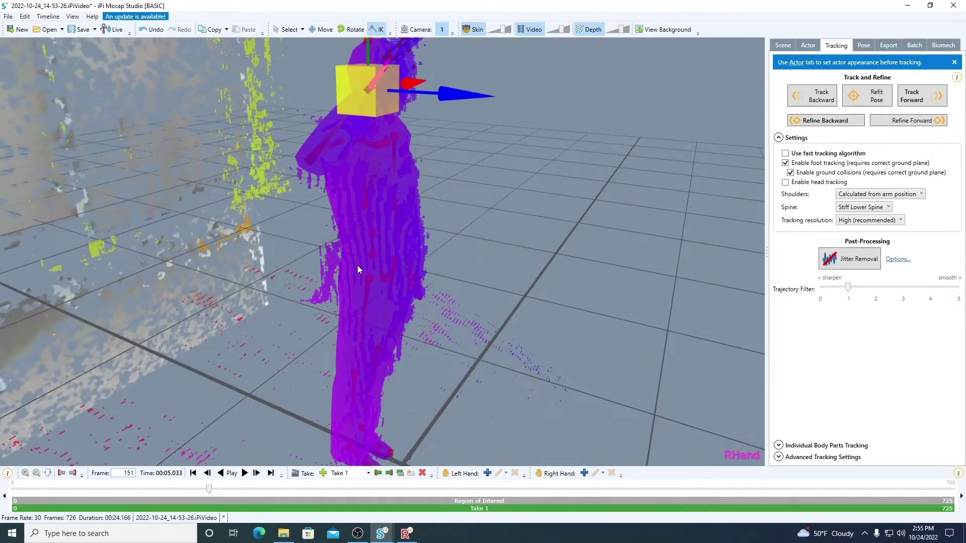
{"action": "left_click", "coordinate": [371, 288]}
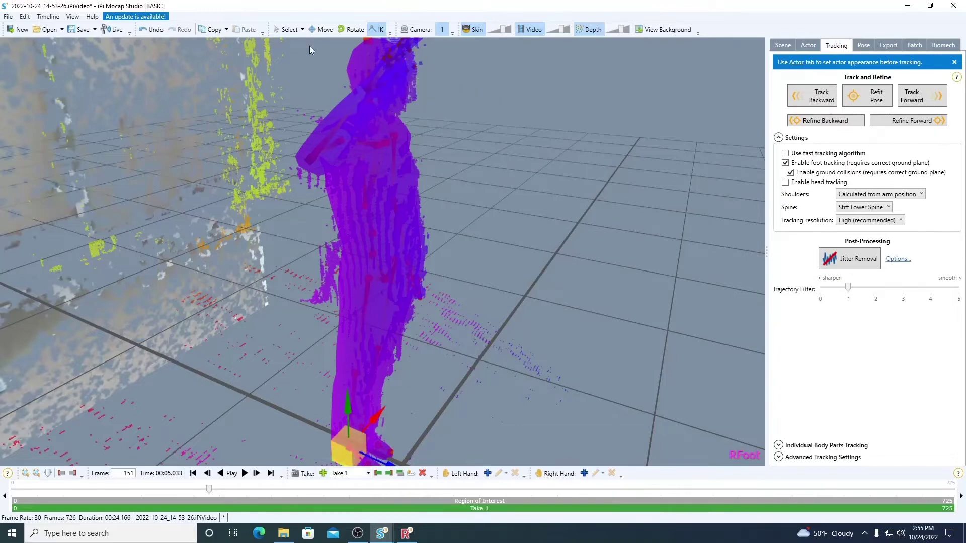
{"action": "left_click", "coordinate": [322, 158]}
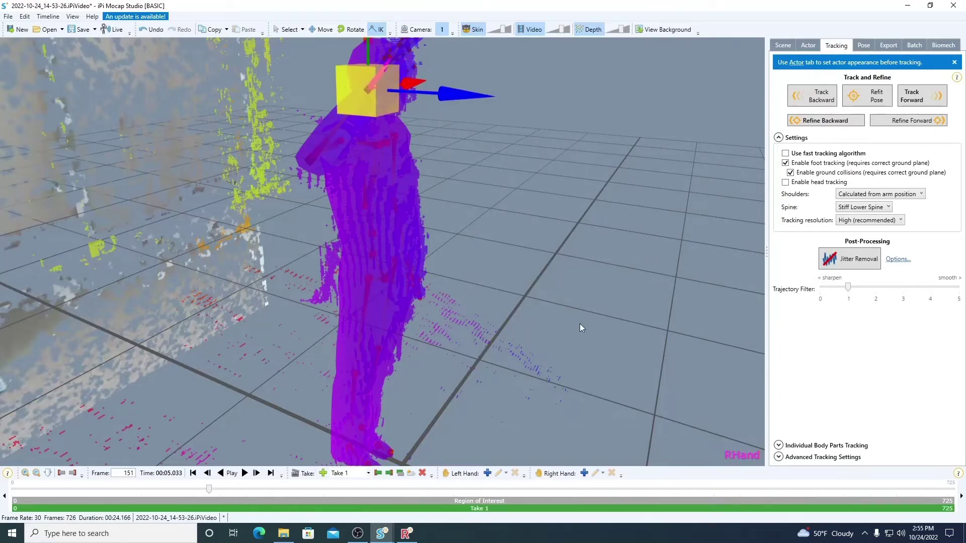
Shift the right hand along X to match the raised hand in the point cloud at frame 151
{"action": "right_click_drag", "start_coordinate": [582, 328], "coordinate": [374, 252]}
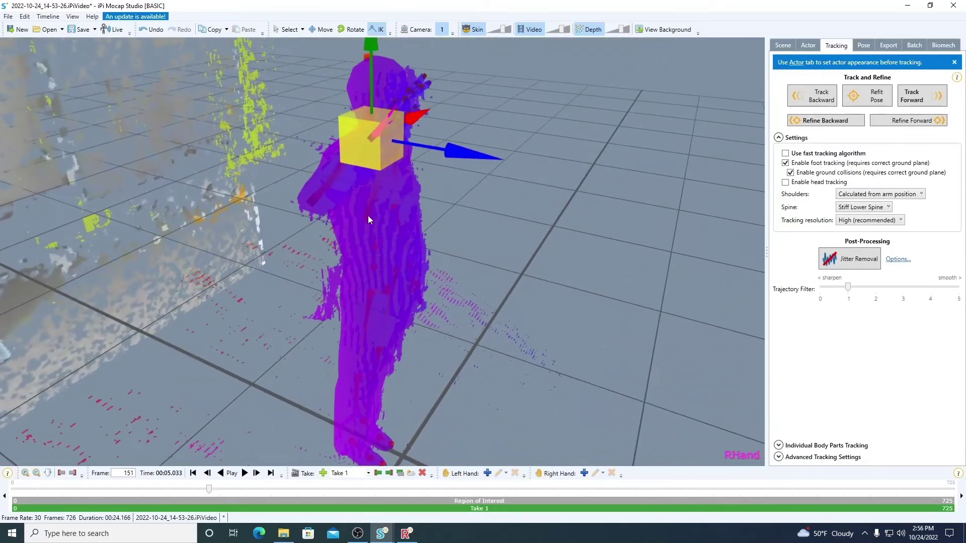
{"action": "right_click_drag", "start_coordinate": [368, 220], "coordinate": [431, 261]}
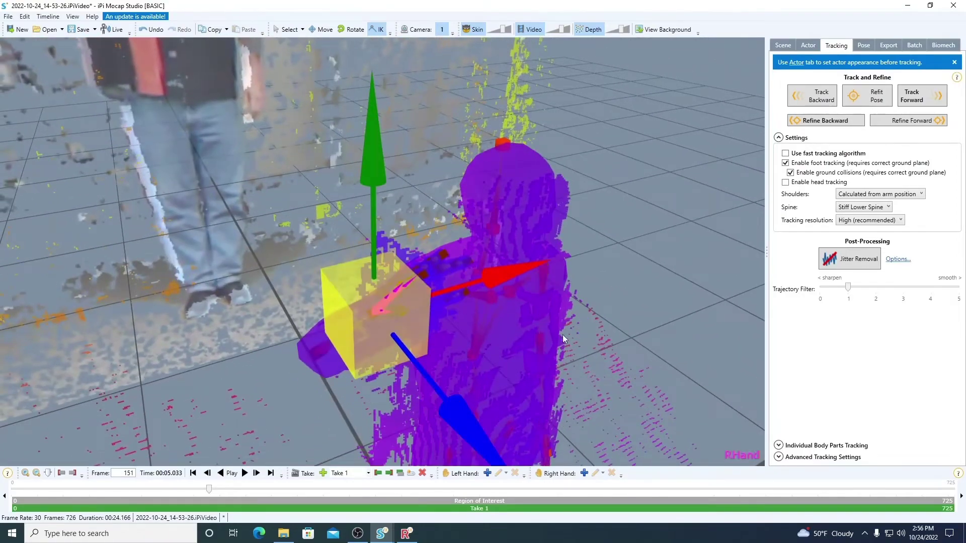
{"action": "right_click_drag", "start_coordinate": [563, 339], "coordinate": [282, 227]}
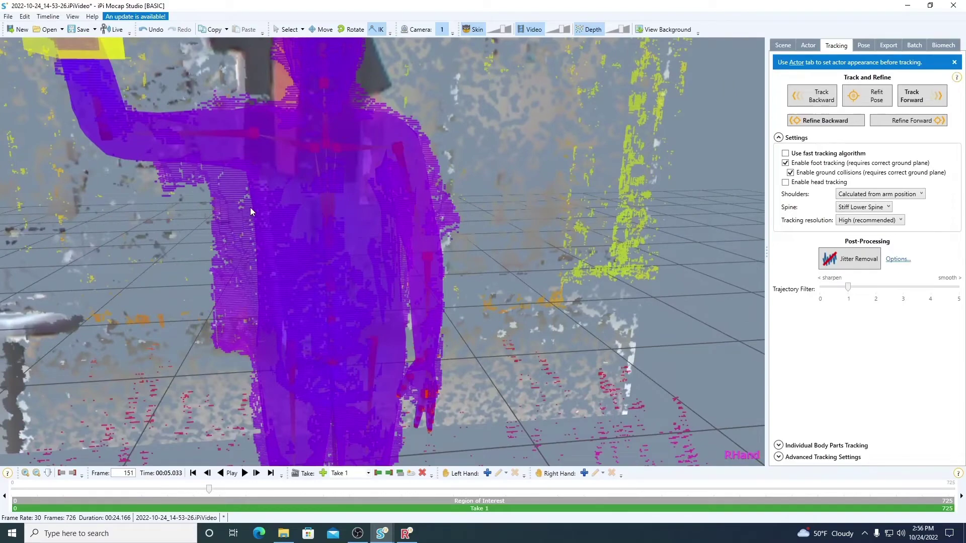
{"action": "right_click_drag", "start_coordinate": [449, 242], "coordinate": [513, 305]}
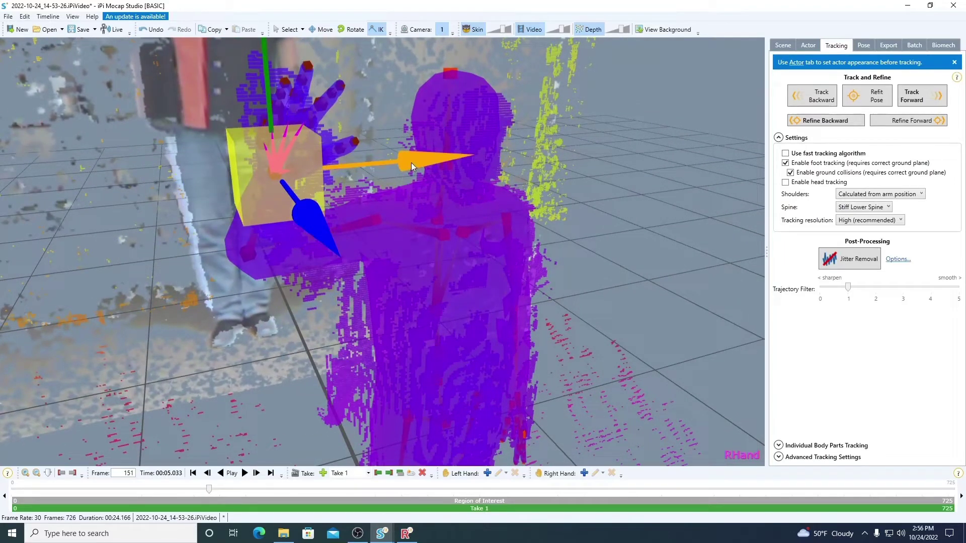
{"action": "mouse_move", "coordinate": [408, 162]}
{"action": "left_mouse_down"}
{"action": "mouse_move", "coordinate": [356, 176]}
{"action": "mouse_move", "coordinate": [402, 179]}
{"action": "left_mouse_up"}
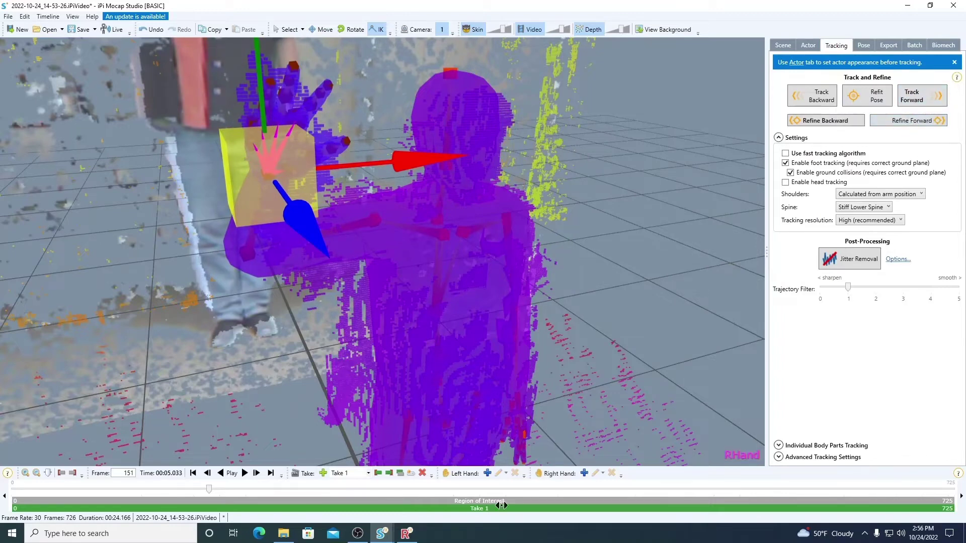
{"action": "left_click", "coordinate": [289, 29]}
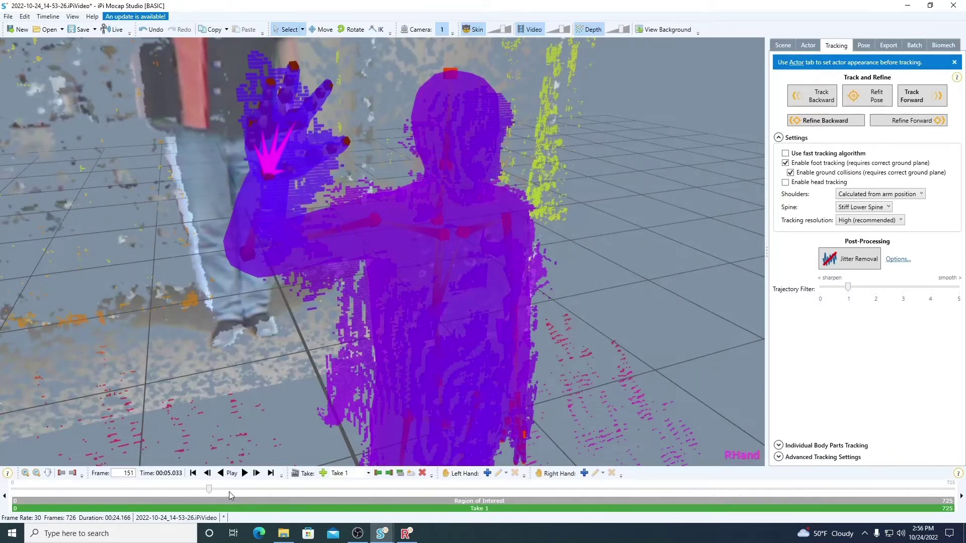
Scrub the timeline back to frame 242 and orbit to view the actor's raised right hand
{"action": "left_click_drag", "start_coordinate": [265, 490], "coordinate": [374, 489]}
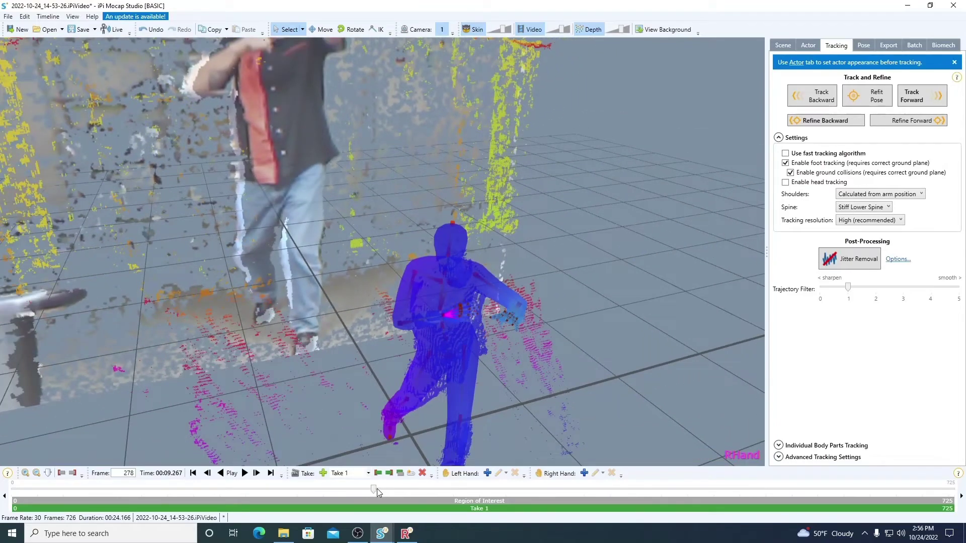
{"action": "left_click_drag", "start_coordinate": [375, 489], "coordinate": [355, 489]}
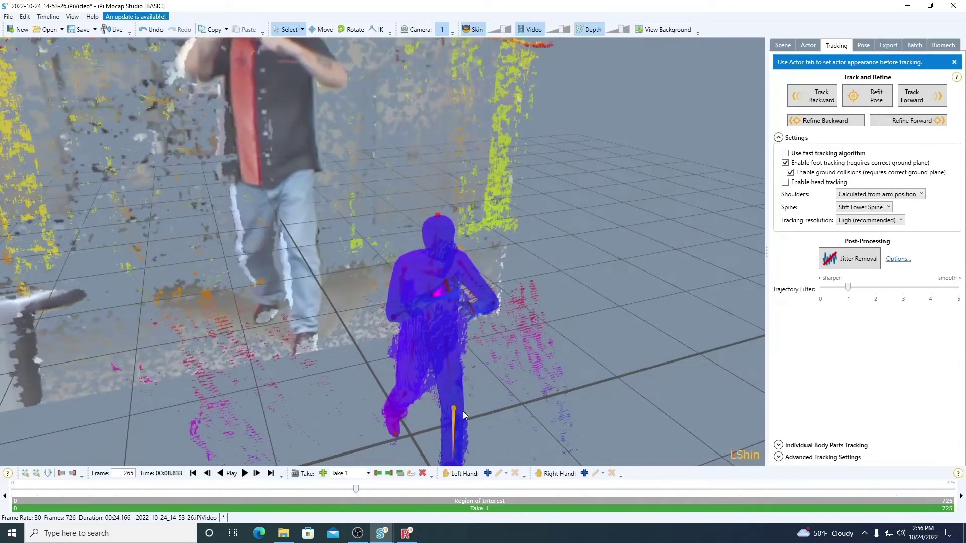
{"action": "right_click_drag", "start_coordinate": [463, 414], "coordinate": [466, 328]}
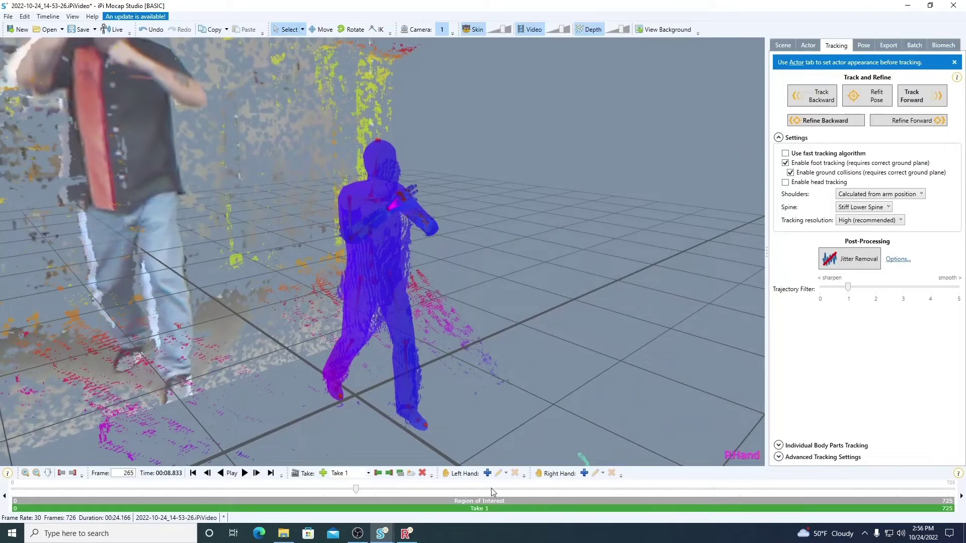
{"action": "scroll", "coordinate": [340, 394], "scroll_direction": "up", "scroll_amount": 3}
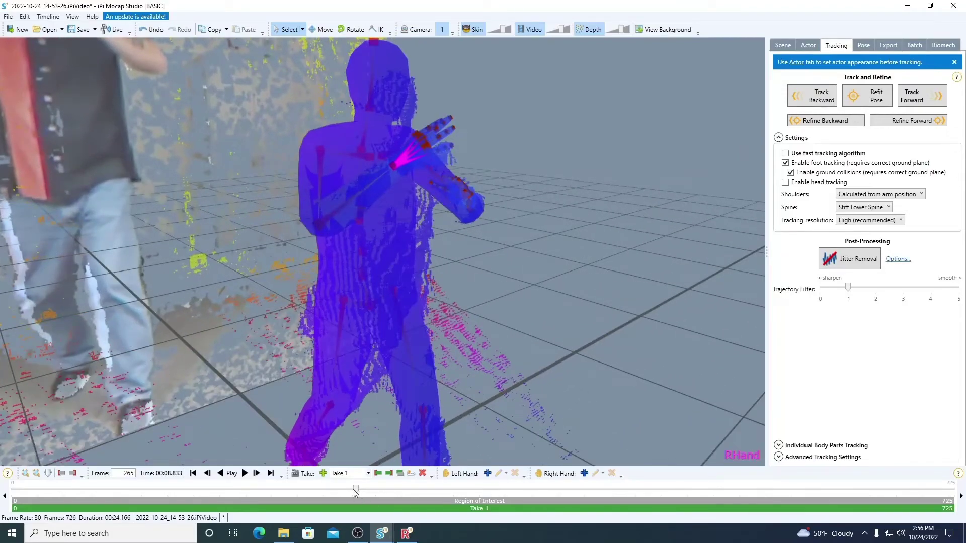
{"action": "left_click_drag", "start_coordinate": [355, 488], "coordinate": [327, 494]}
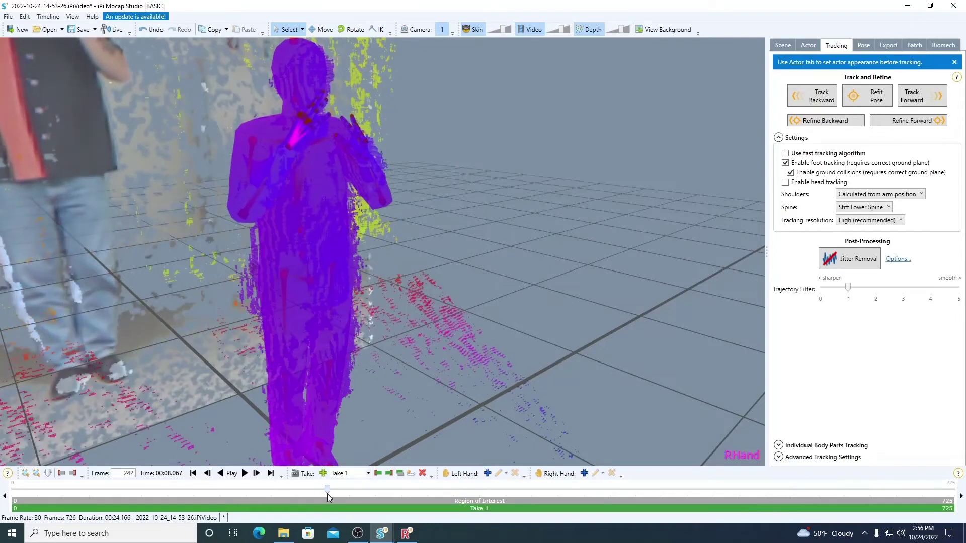
{"action": "scroll", "coordinate": [288, 122], "scroll_direction": "up", "scroll_amount": 3}
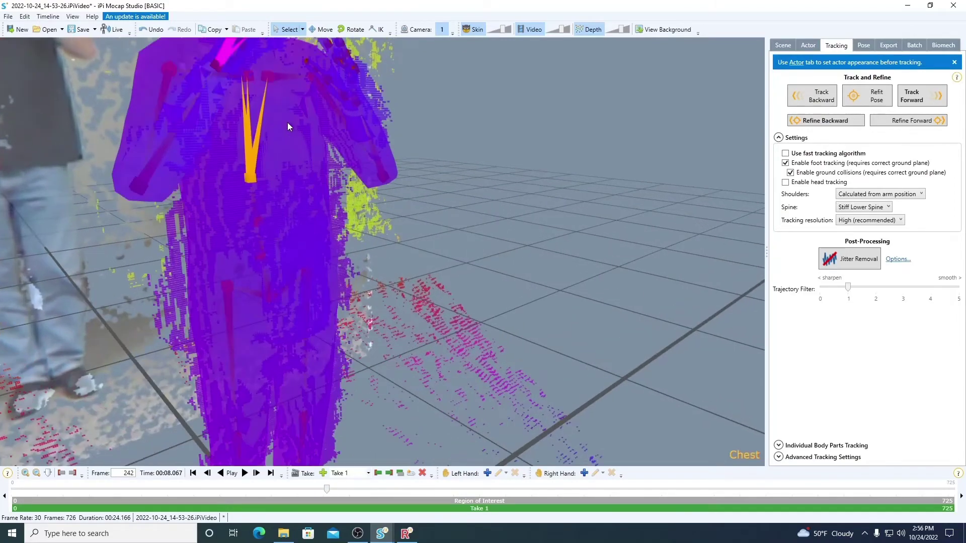
{"action": "scroll", "coordinate": [288, 122], "scroll_direction": "down", "scroll_amount": 3}
{"action": "right_click_drag", "start_coordinate": [287, 126], "coordinate": [309, 173]}
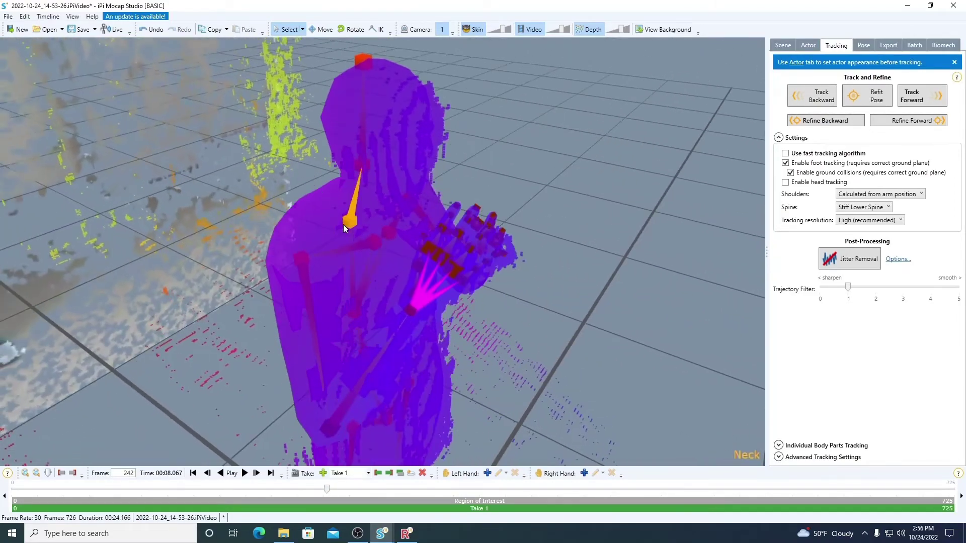
{"action": "right_click_drag", "start_coordinate": [536, 326], "coordinate": [480, 385]}
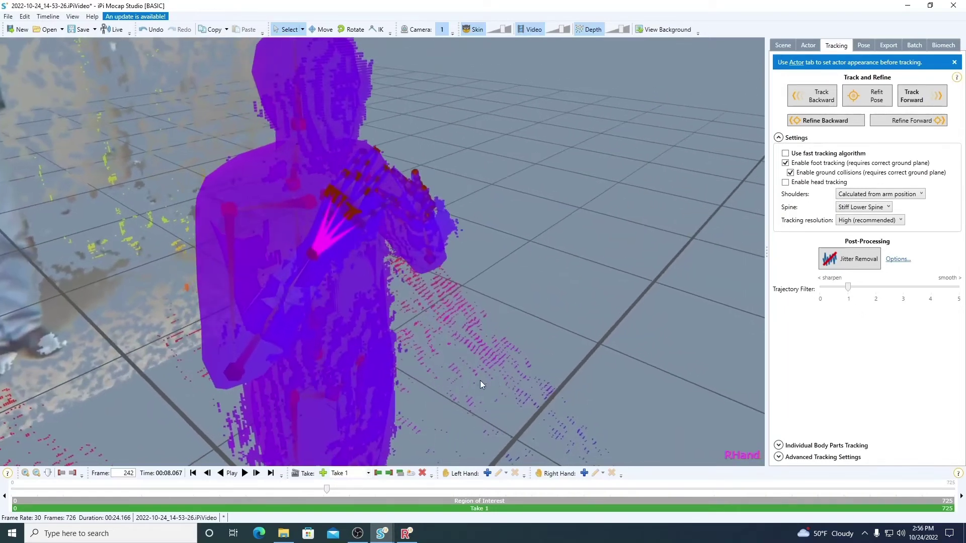
At frame 242, add left and right hand keys set to the Fist preset
{"action": "left_click", "coordinate": [487, 473]}
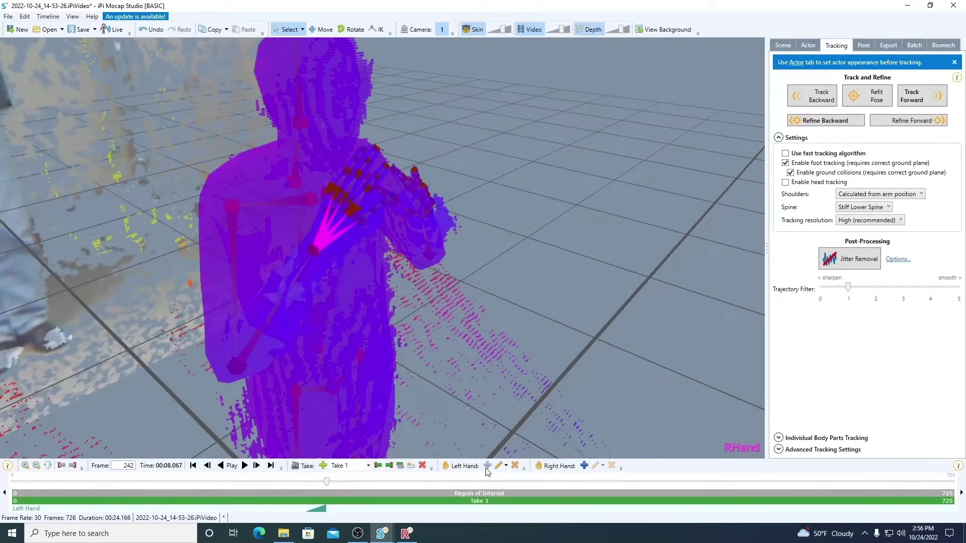
{"action": "left_click", "coordinate": [501, 468]}
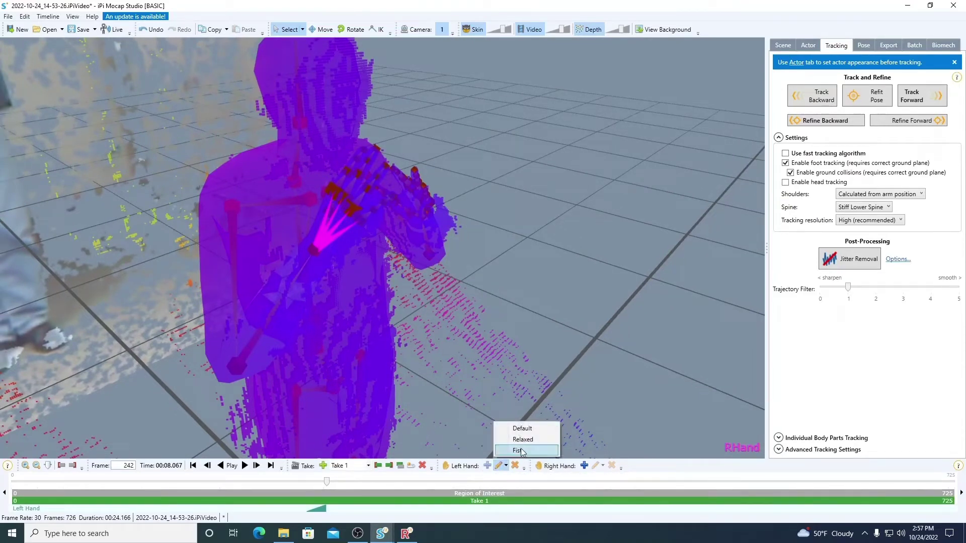
{"action": "left_click", "coordinate": [521, 455]}
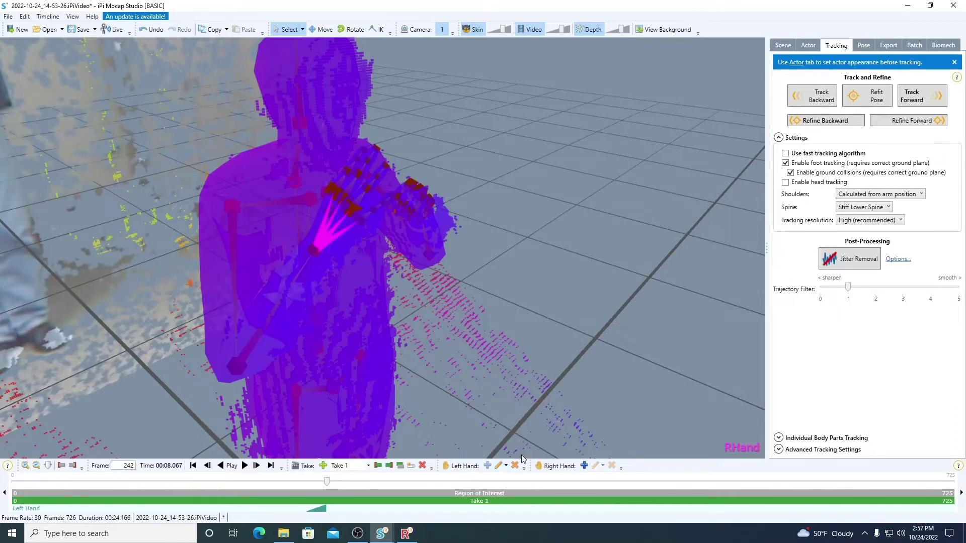
{"action": "left_click", "coordinate": [583, 467]}
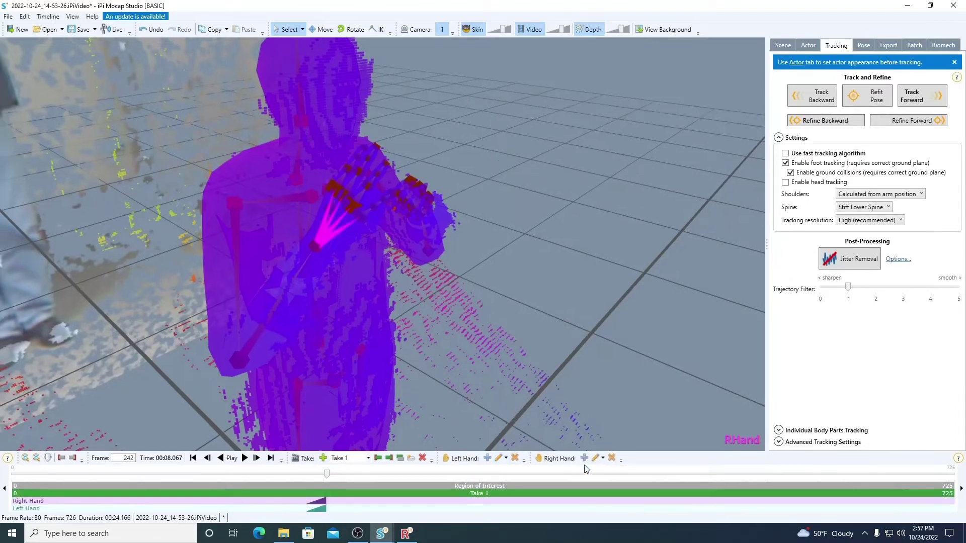
{"action": "left_click", "coordinate": [592, 459]}
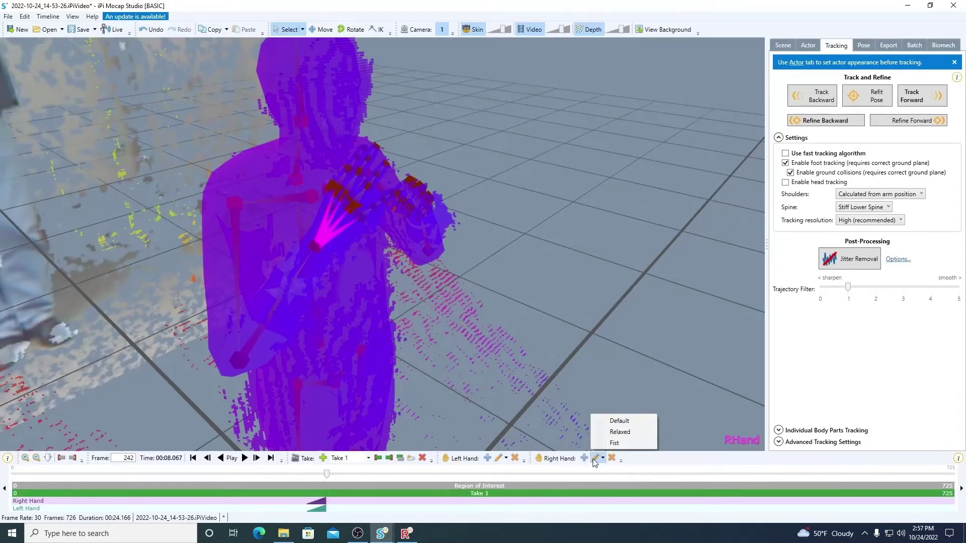
{"action": "left_click", "coordinate": [614, 443]}
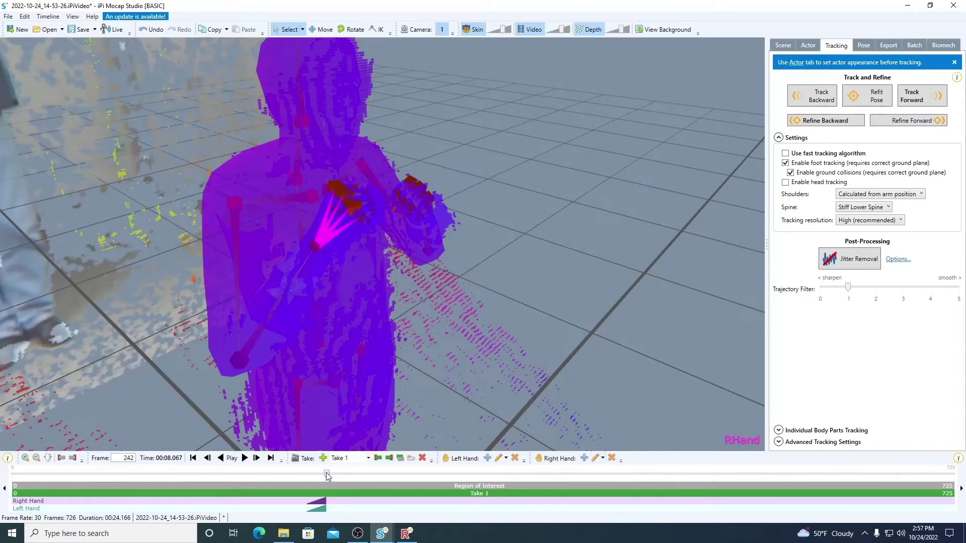
At frame 340, add left and right hand keys returning both hands to Default
{"action": "left_click_drag", "start_coordinate": [326, 473], "coordinate": [454, 492]}
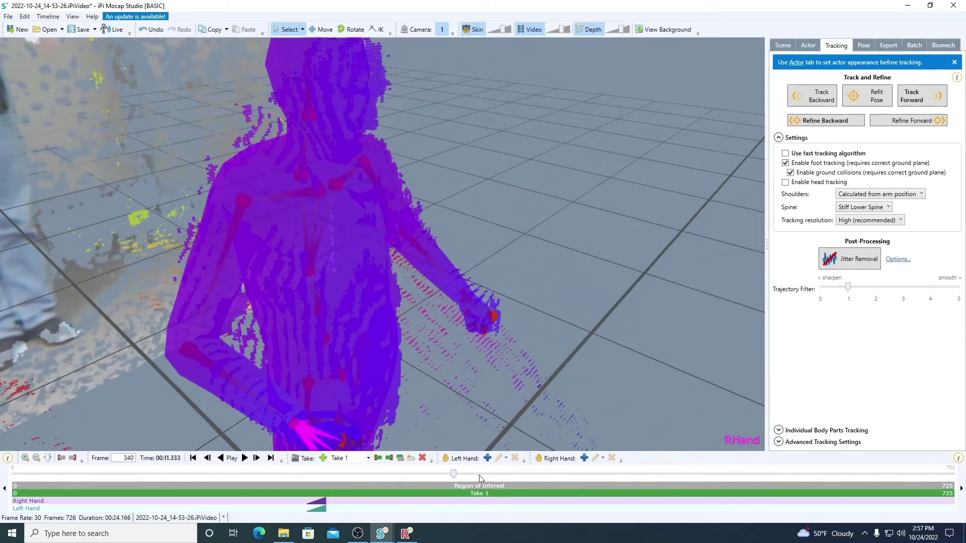
{"action": "left_click", "coordinate": [487, 458]}
{"action": "left_click", "coordinate": [502, 459]}
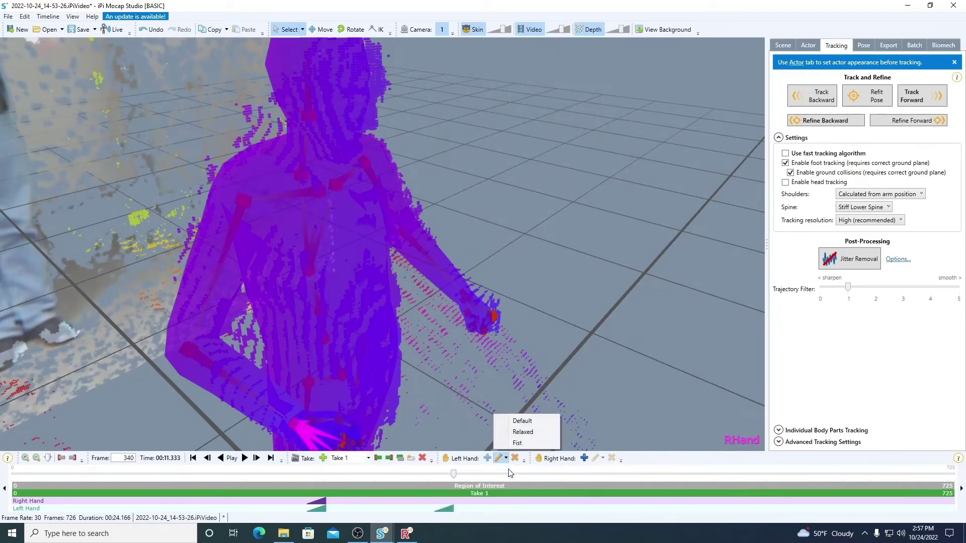
{"action": "left_click", "coordinate": [523, 421]}
{"action": "left_click", "coordinate": [584, 458]}
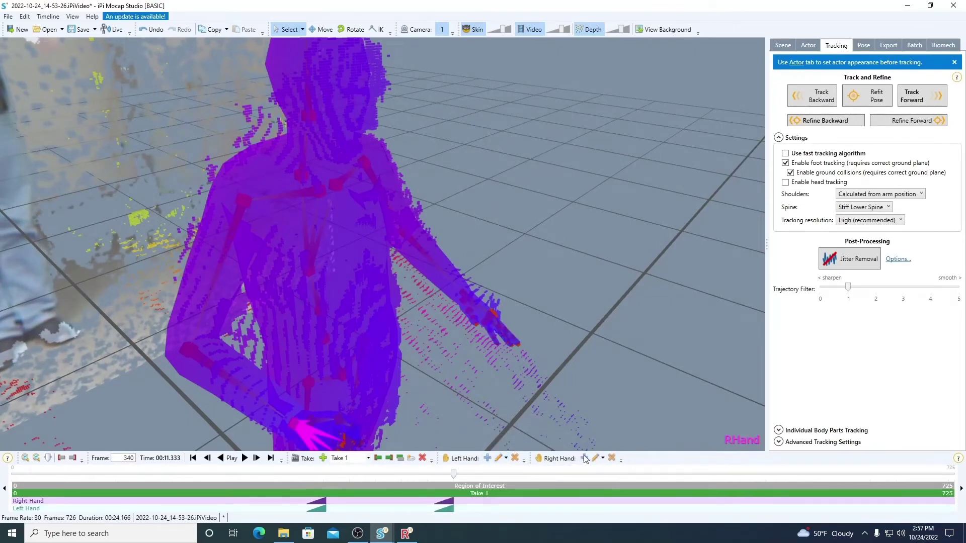
{"action": "left_click", "coordinate": [598, 459]}
{"action": "left_click", "coordinate": [623, 421]}
Scrub back to frame 0 to review the hand poses and orbit to a frontal view
{"action": "left_click_drag", "start_coordinate": [454, 473], "coordinate": [11, 476]}
{"action": "scroll", "coordinate": [541, 330], "scroll_direction": "down", "scroll_amount": 2}
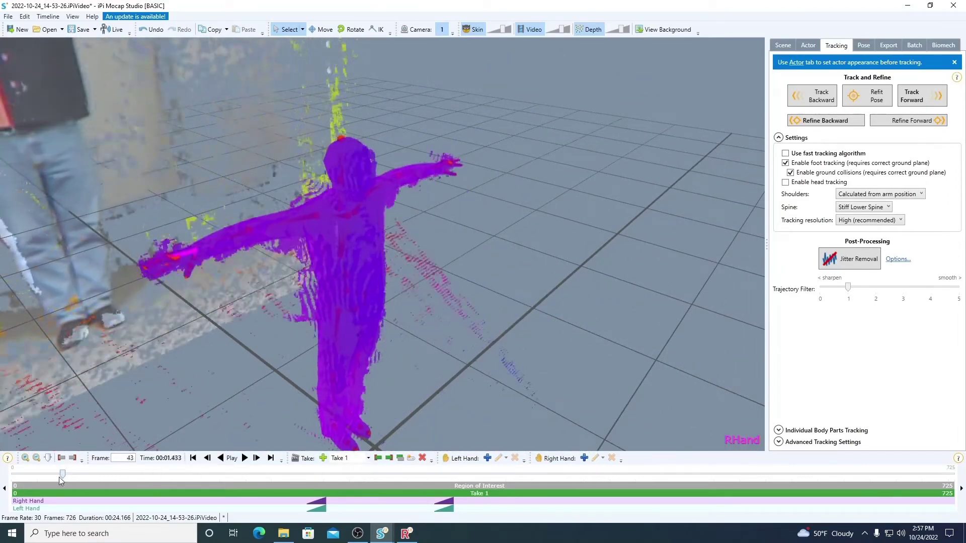
{"action": "right_click_drag", "start_coordinate": [545, 336], "coordinate": [369, 290]}
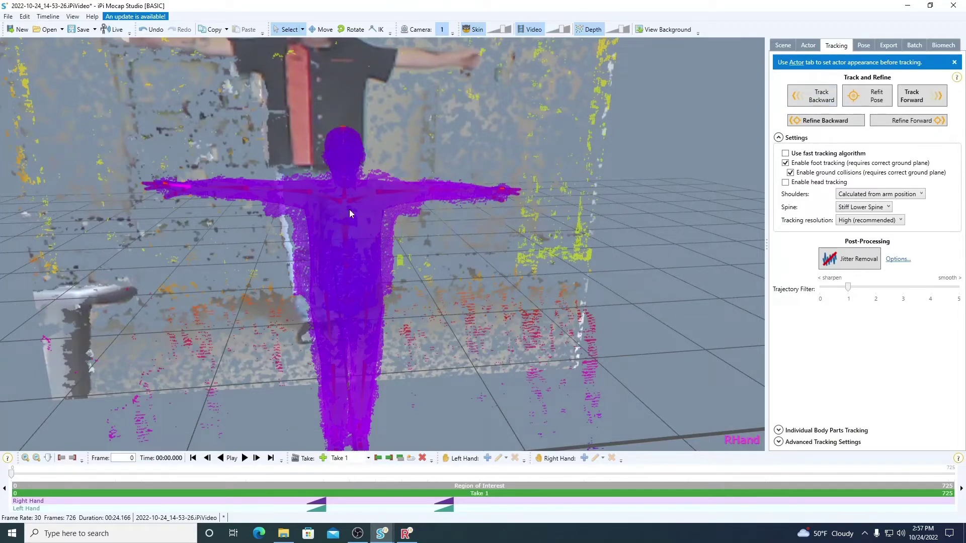
Show the Export settings, where Default iPi Rig is the target character
{"action": "left_click", "coordinate": [888, 45]}
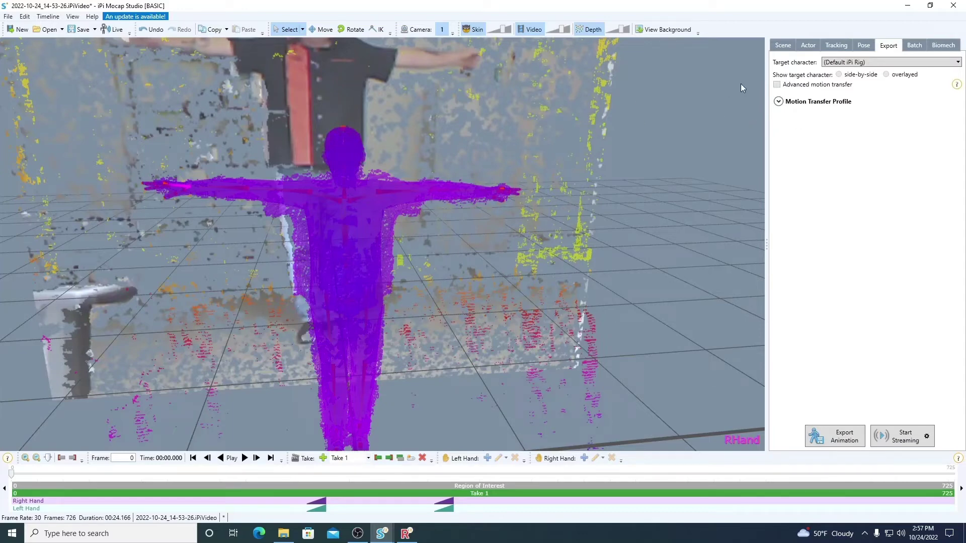
{"action": "right_click_drag", "start_coordinate": [371, 346], "coordinate": [421, 279]}
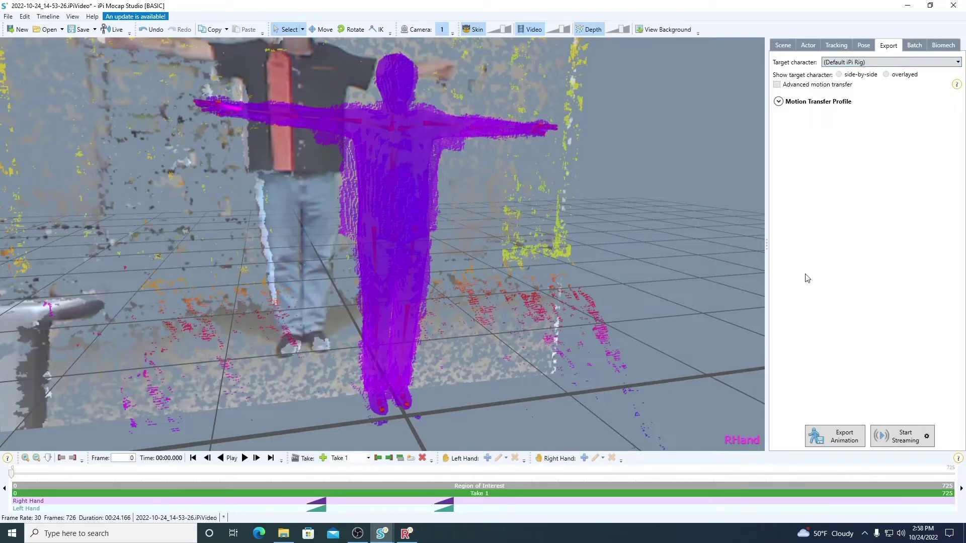
Start Export Animation and browse to Desktop > 3D2_moCap_fall22 > IPISoft
{"action": "left_click", "coordinate": [838, 440]}
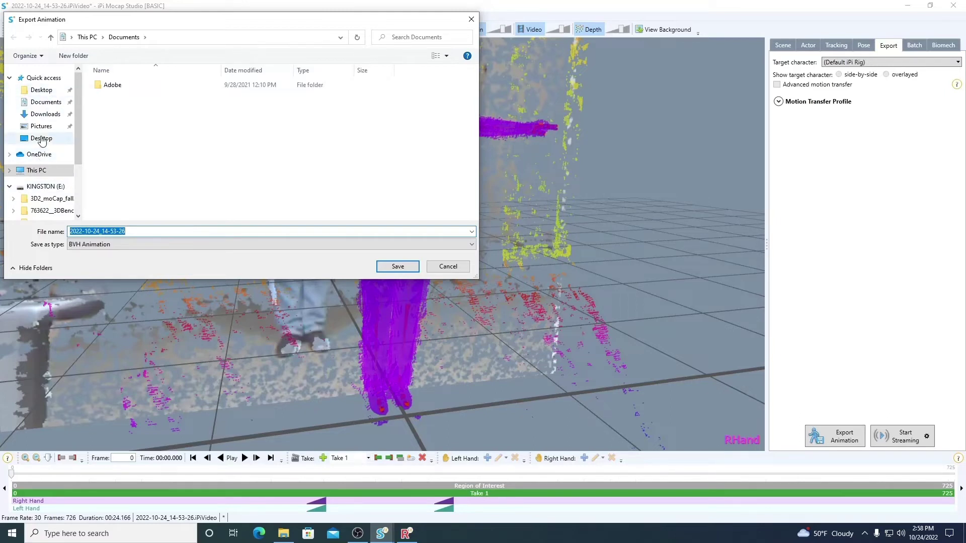
{"action": "left_click", "coordinate": [45, 171]}
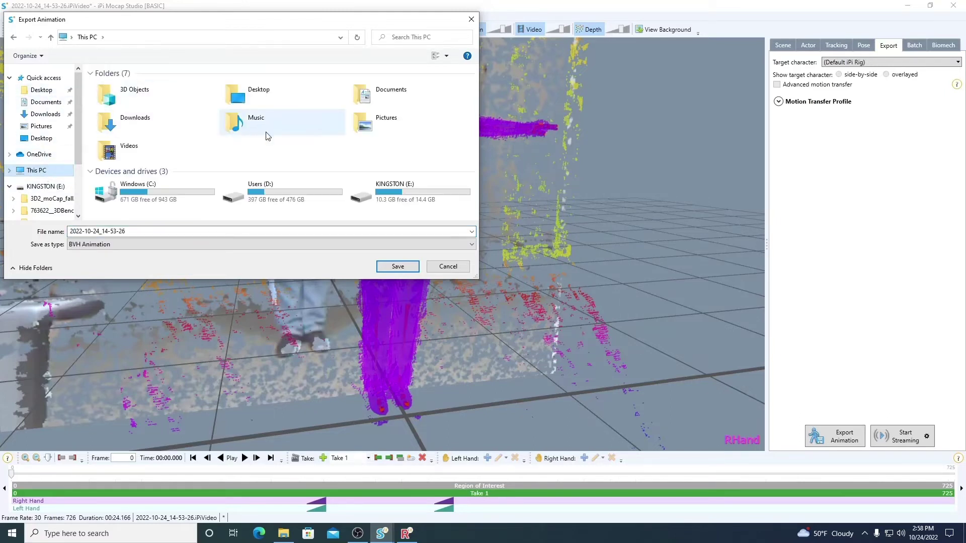
{"action": "double_click", "coordinate": [255, 95]}
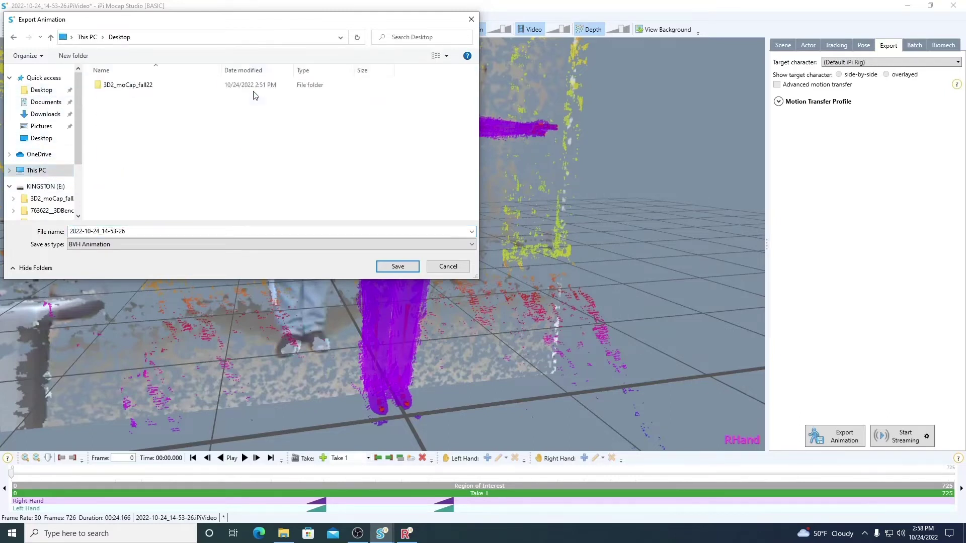
{"action": "double_click", "coordinate": [127, 86]}
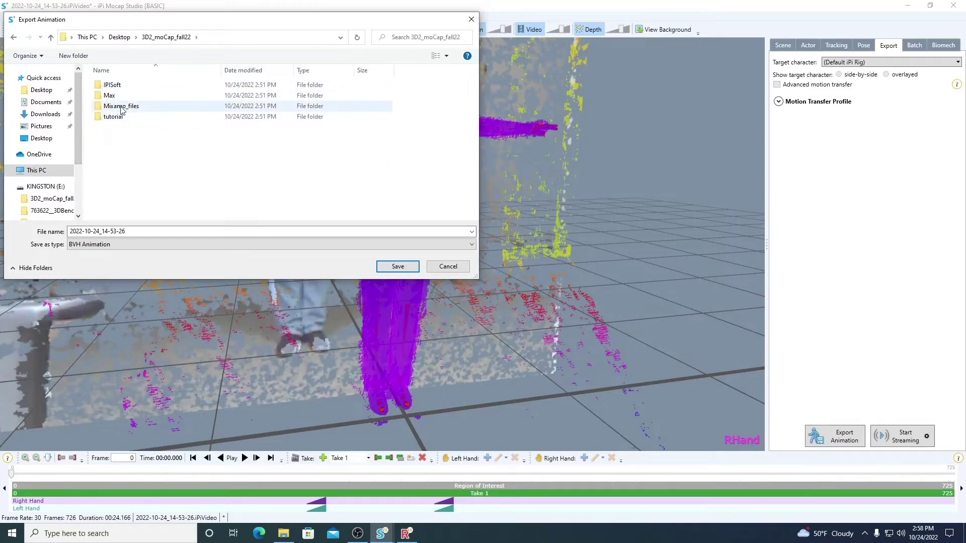
{"action": "double_click", "coordinate": [120, 85]}
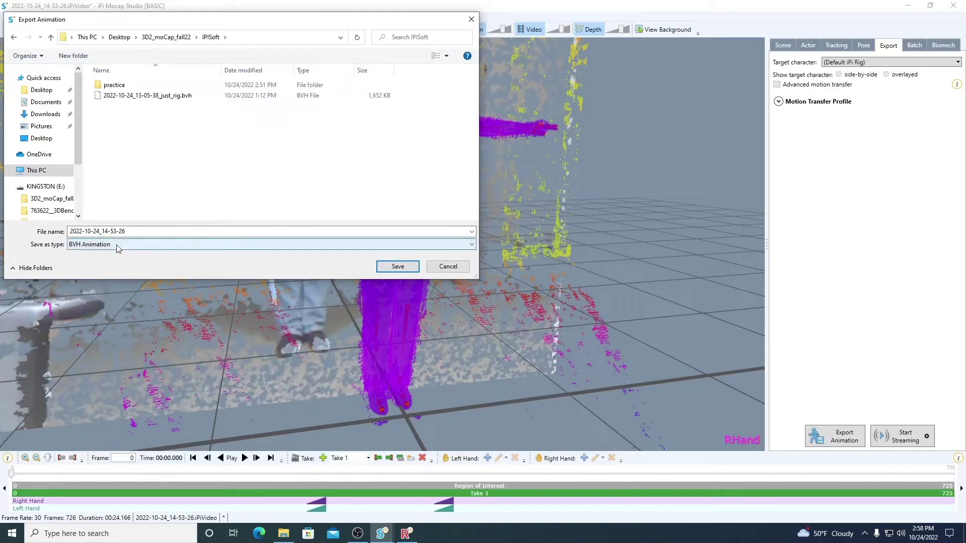
Choose Autodesk FBX format, keep the name 2022-10-24_14-53-26_ipiRig, and confirm to reach Export Options
{"action": "left_click", "coordinate": [90, 247]}
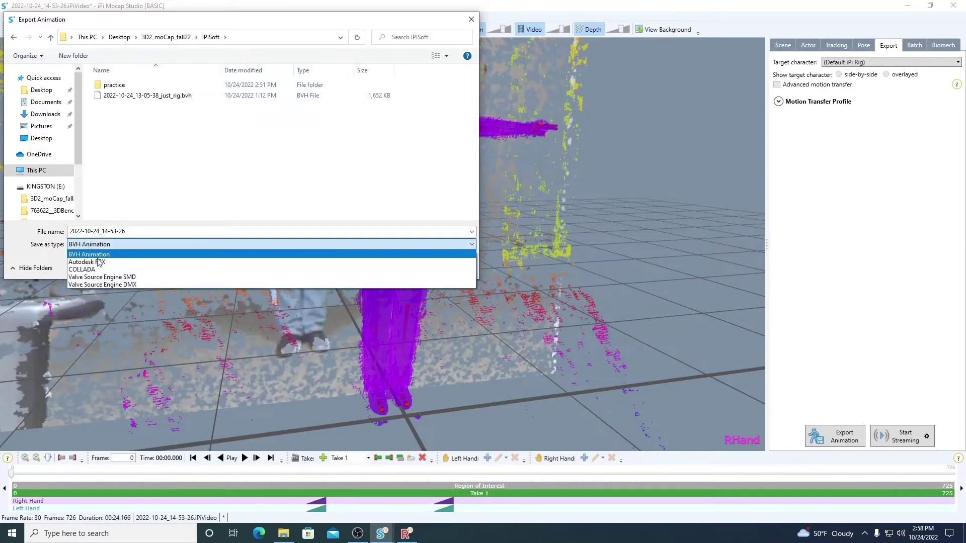
{"action": "left_click", "coordinate": [100, 262]}
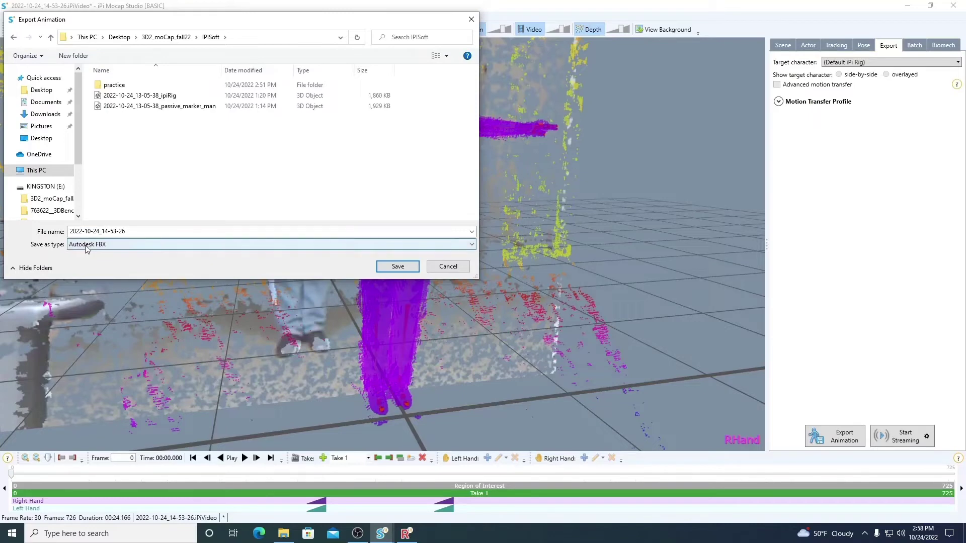
{"action": "left_click", "coordinate": [140, 230]}
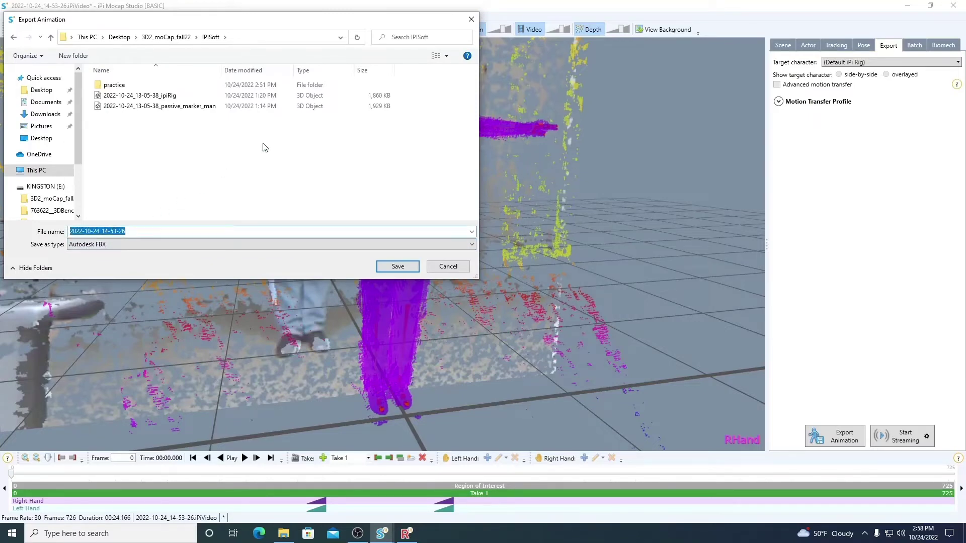
{"action": "type", "text": "ipiRig"}
{"action": "key", "text": "ctrl+z"}
{"action": "key", "text": "End"}
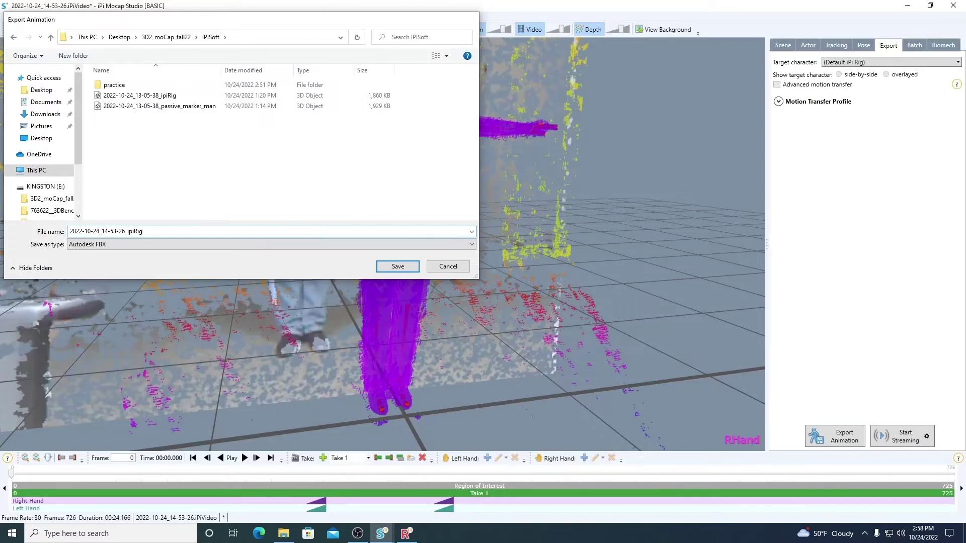
{"action": "key", "text": "Return"}
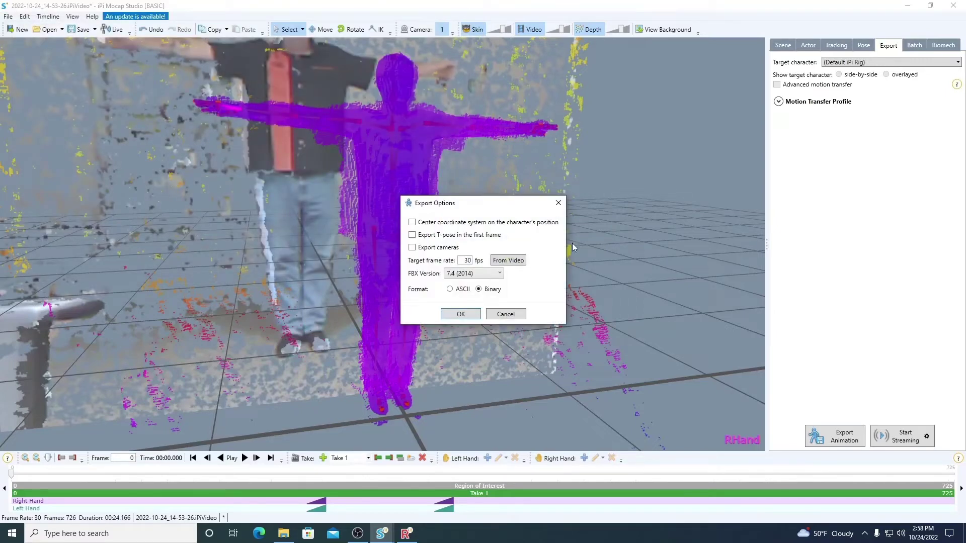
Enable centring the coordinate system on the character, confirm the export, and choose Nothing afterwards
{"action": "left_click", "coordinate": [421, 222]}
{"action": "left_click", "coordinate": [461, 315]}
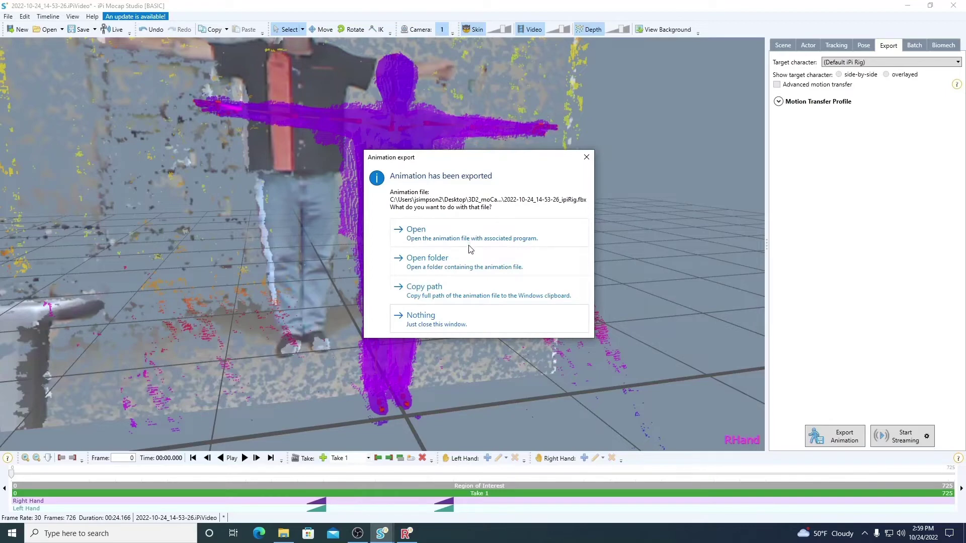
{"action": "left_click", "coordinate": [423, 328]}
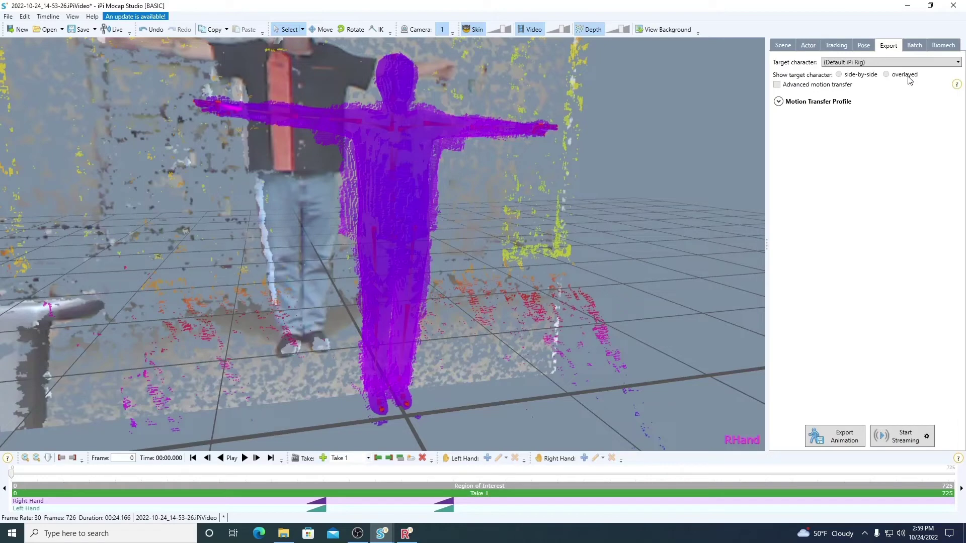
Import Mixamo_files\passive_marker_man.fbx as the target character and scrub to frame 116
{"action": "left_click", "coordinate": [900, 62]}
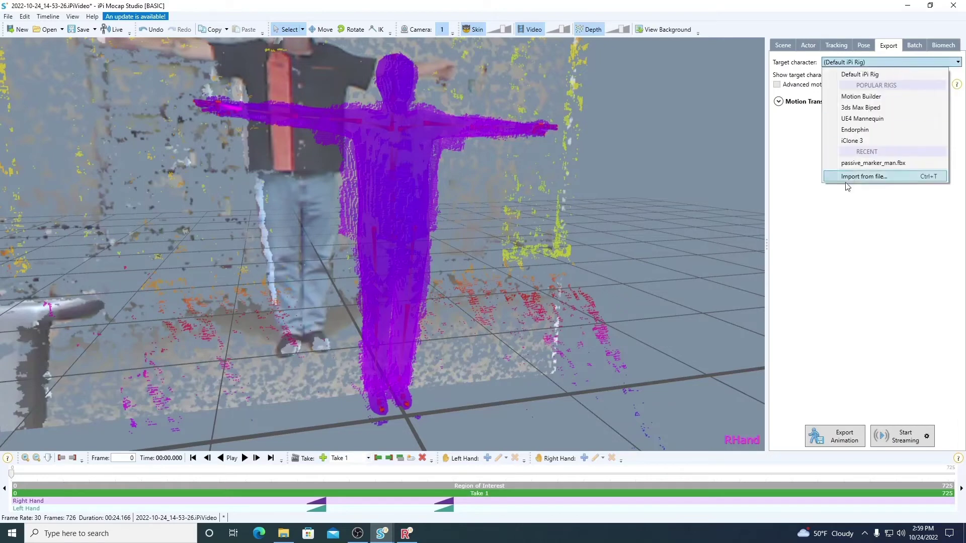
{"action": "left_click", "coordinate": [857, 177]}
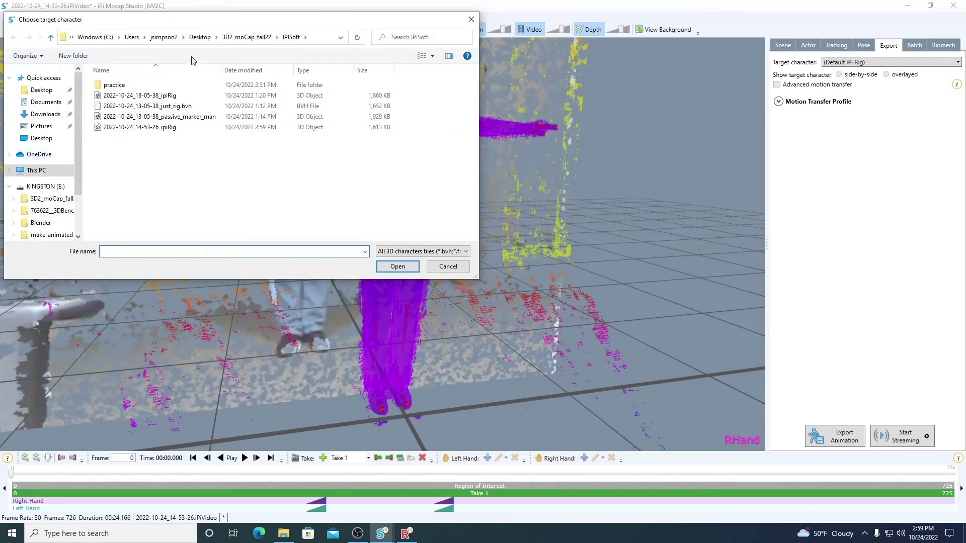
{"action": "left_click", "coordinate": [237, 39]}
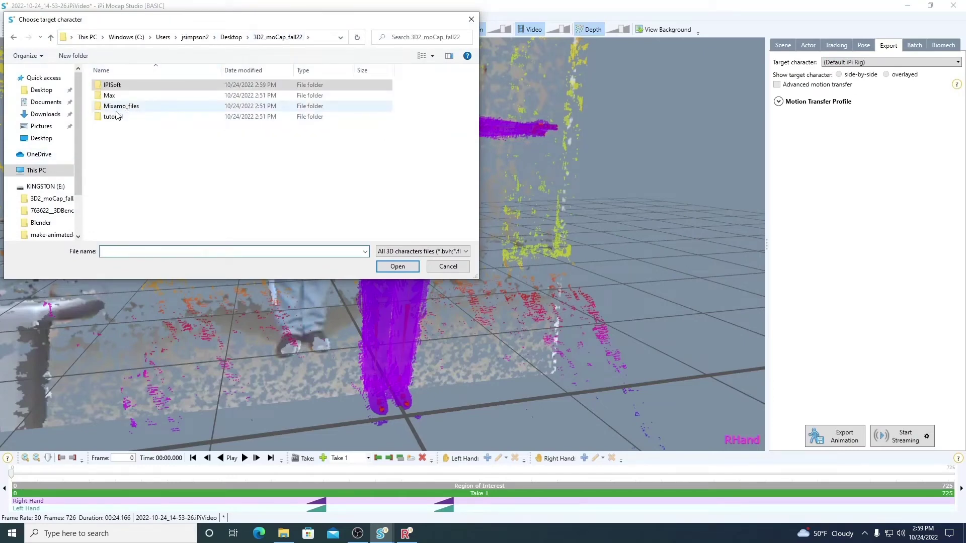
{"action": "double_click", "coordinate": [117, 107]}
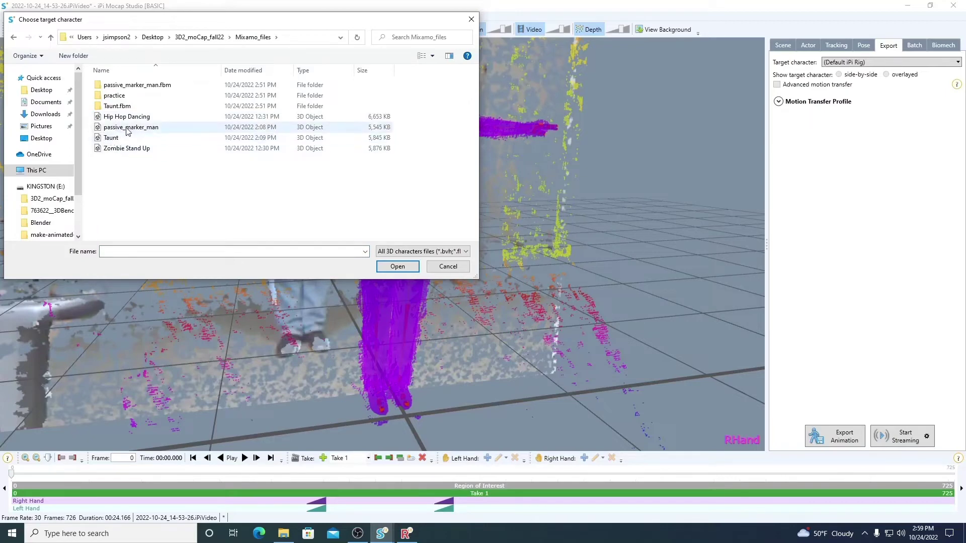
{"action": "left_click", "coordinate": [128, 129]}
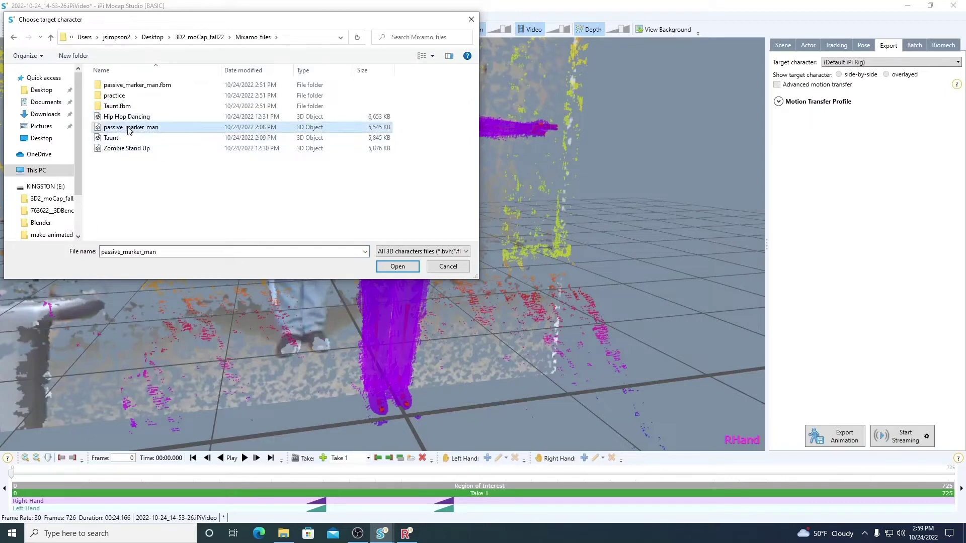
{"action": "left_click", "coordinate": [398, 267]}
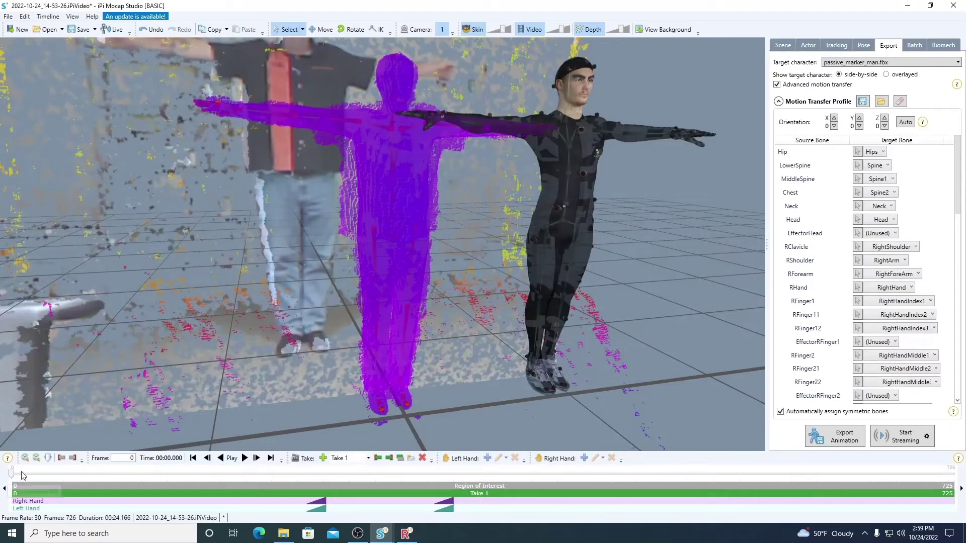
{"action": "left_click_drag", "start_coordinate": [12, 474], "coordinate": [3, 505]}
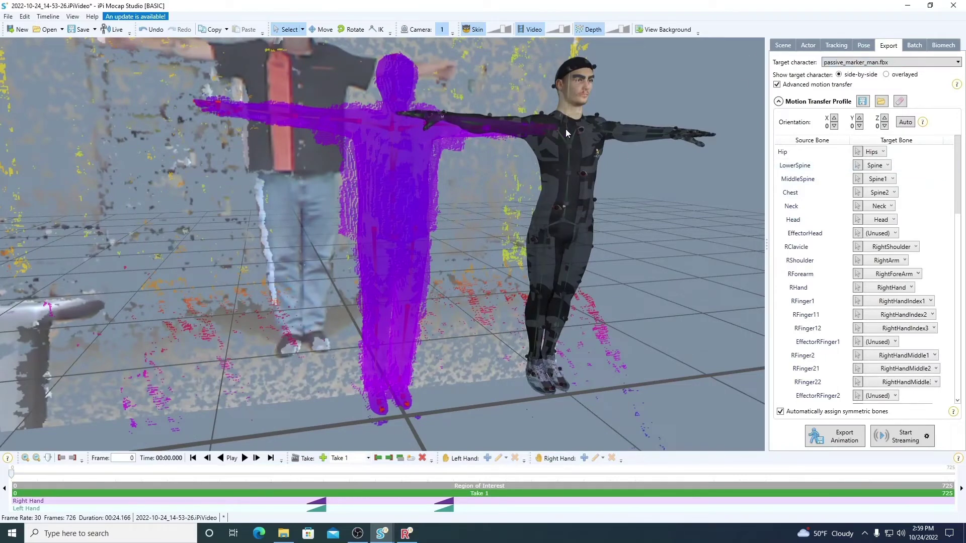
Run Jitter Removal from the Tracking tab's Post-Processing section
{"action": "left_click", "coordinate": [836, 46]}
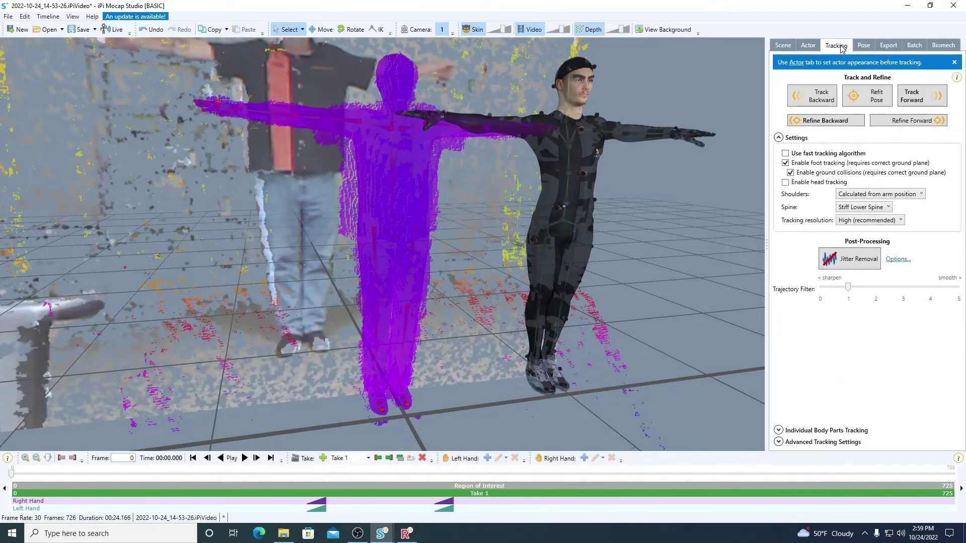
{"action": "left_click", "coordinate": [852, 260]}
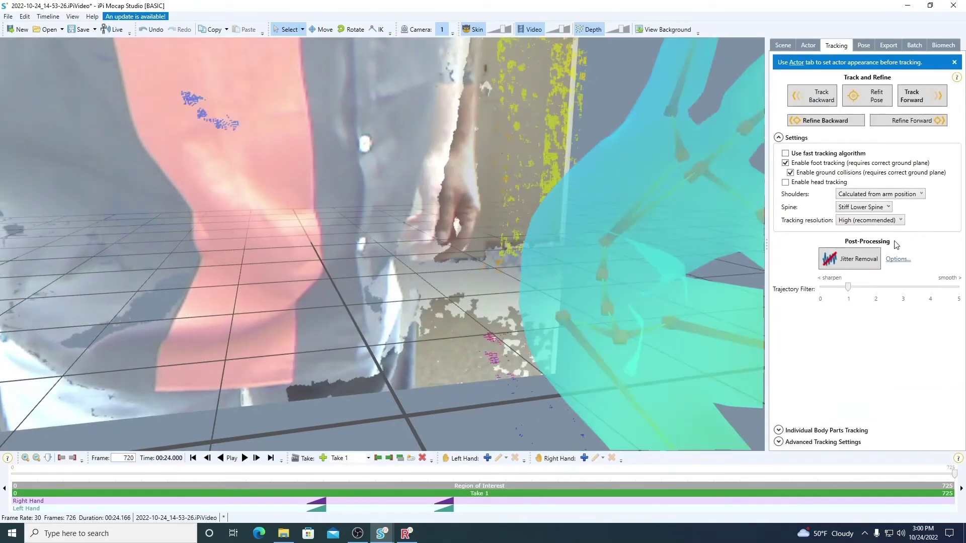
Start a new Export Animation and browse to the IPISoft folder
{"action": "left_click", "coordinate": [892, 47]}
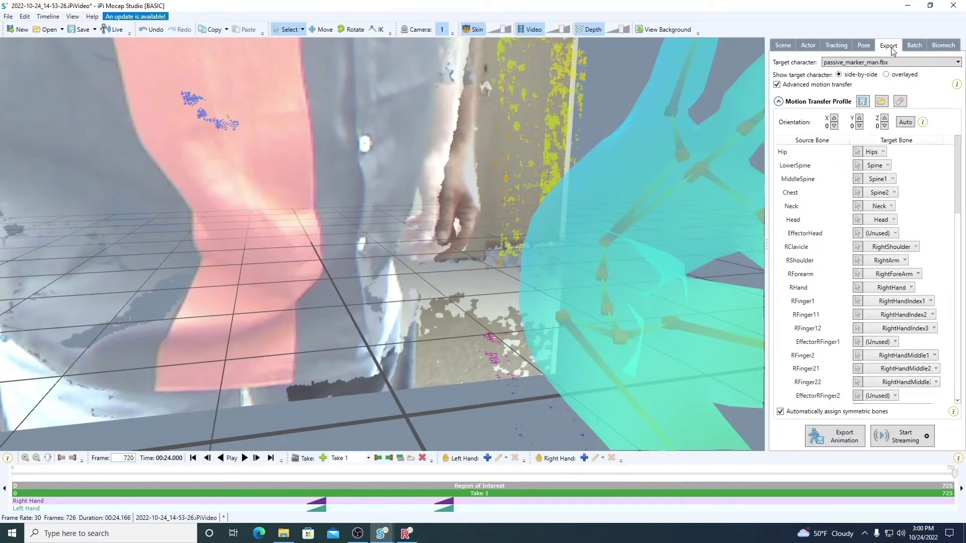
{"action": "left_click", "coordinate": [844, 436]}
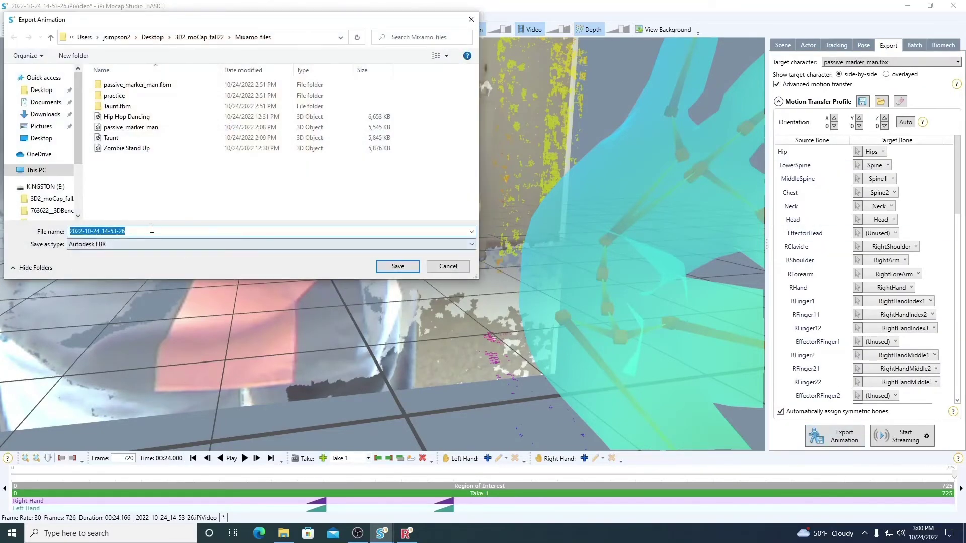
{"action": "left_click", "coordinate": [151, 229]}
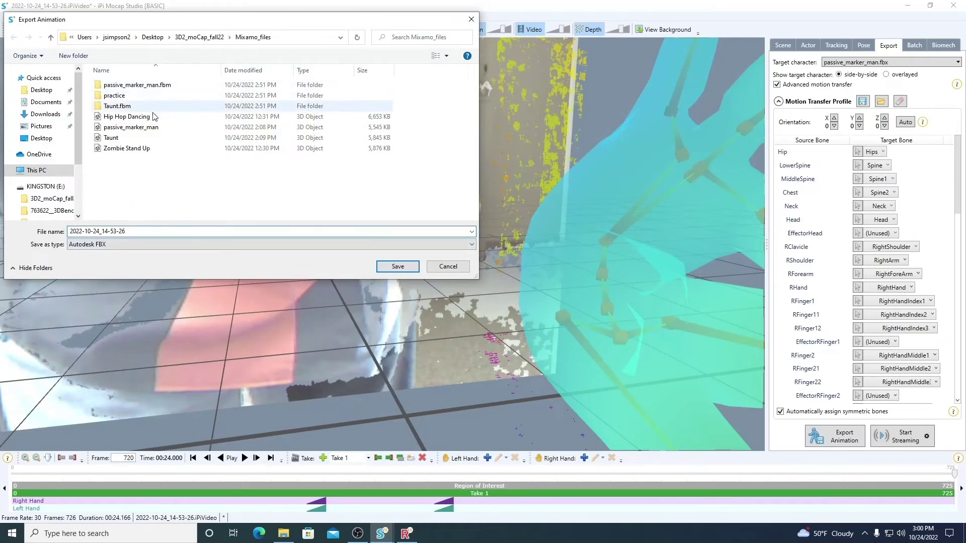
{"action": "left_click", "coordinate": [199, 38]}
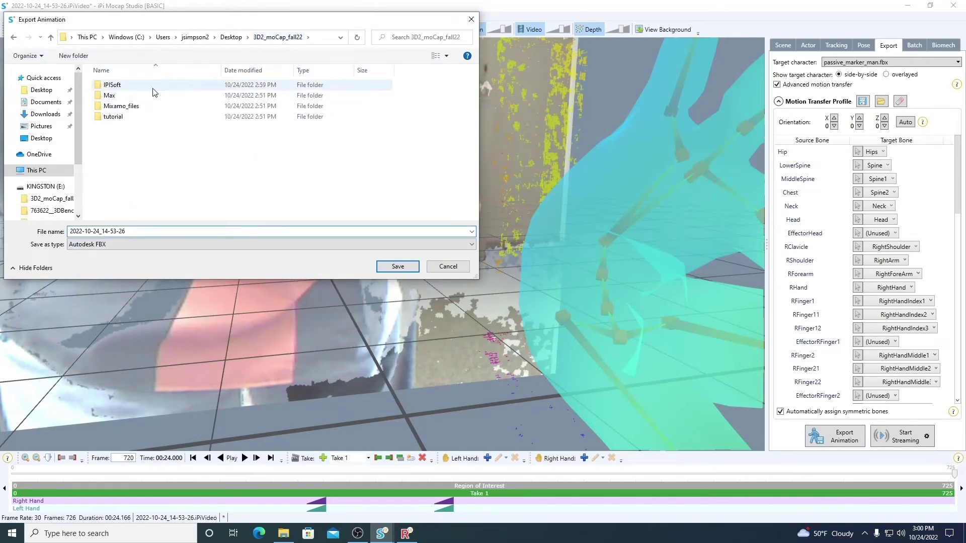
{"action": "double_click", "coordinate": [114, 86]}
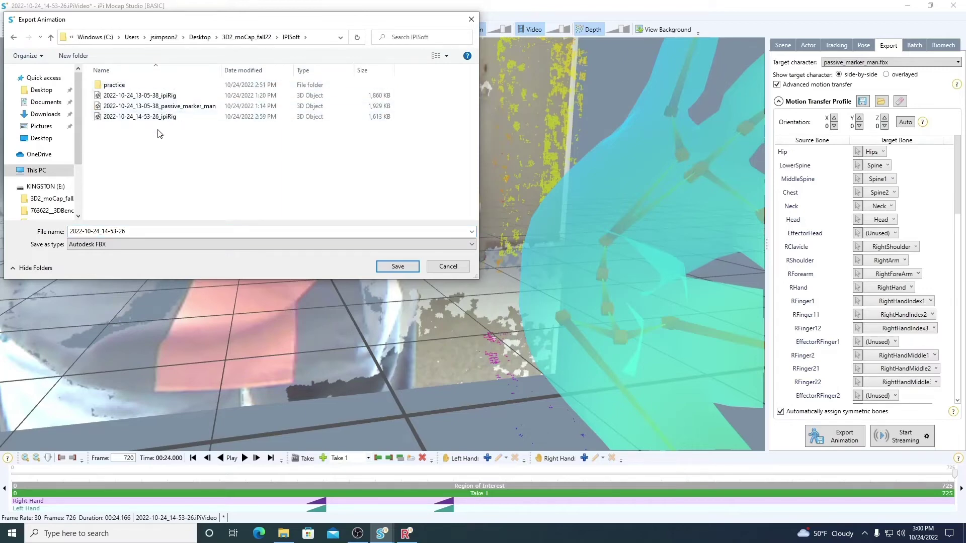
Save it as 2022-10-24_14-53-26_passive.fbx, confirm the FBX options, and close the completion message
{"action": "double_click", "coordinate": [138, 229]}
{"action": "double_click", "coordinate": [139, 230]}
{"action": "type", "text": "_"}
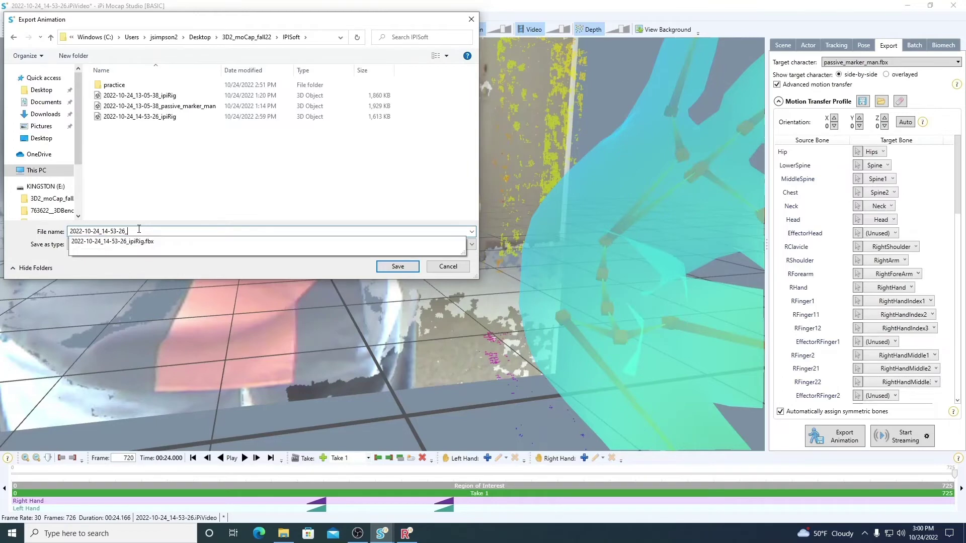
{"action": "type", "text": "passive"}
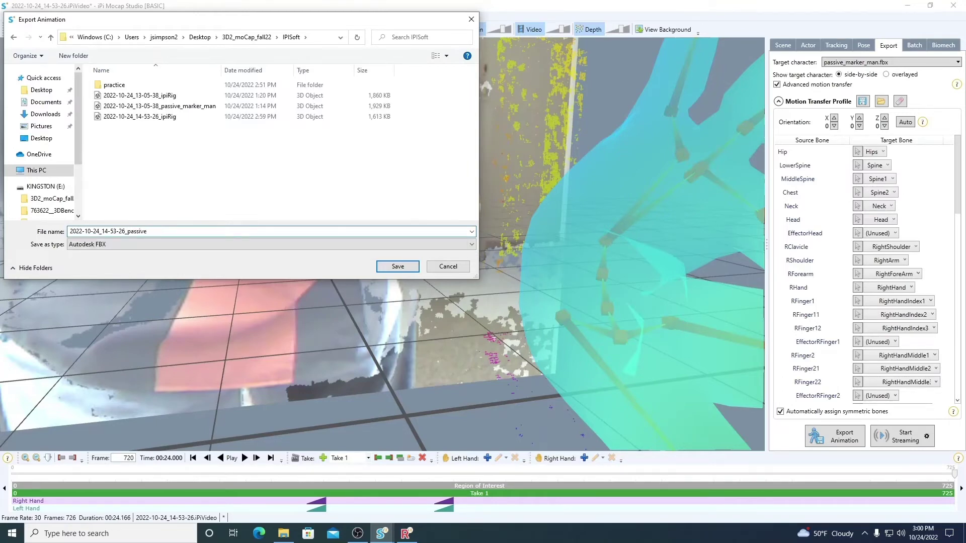
{"action": "key", "text": "Return"}
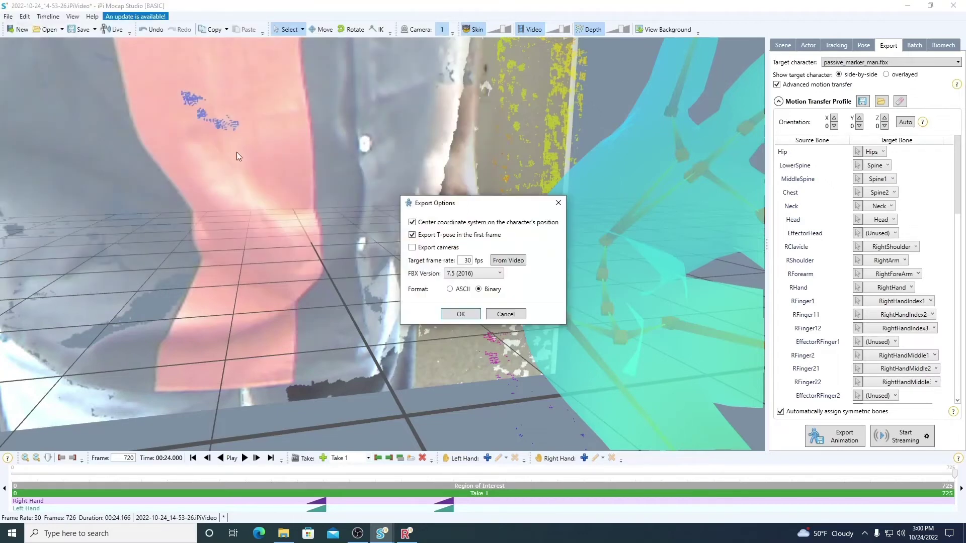
{"action": "left_click", "coordinate": [463, 313]}
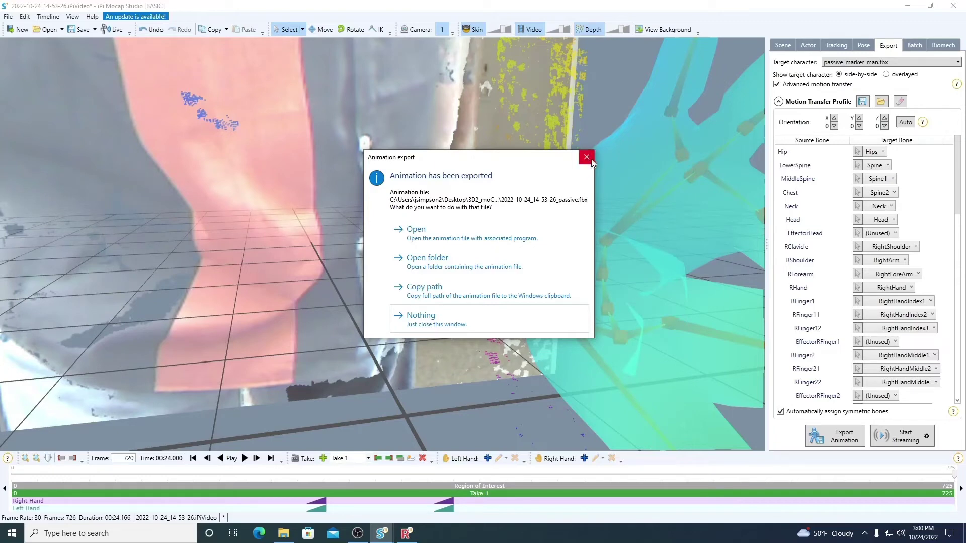
{"action": "left_click", "coordinate": [586, 158]}
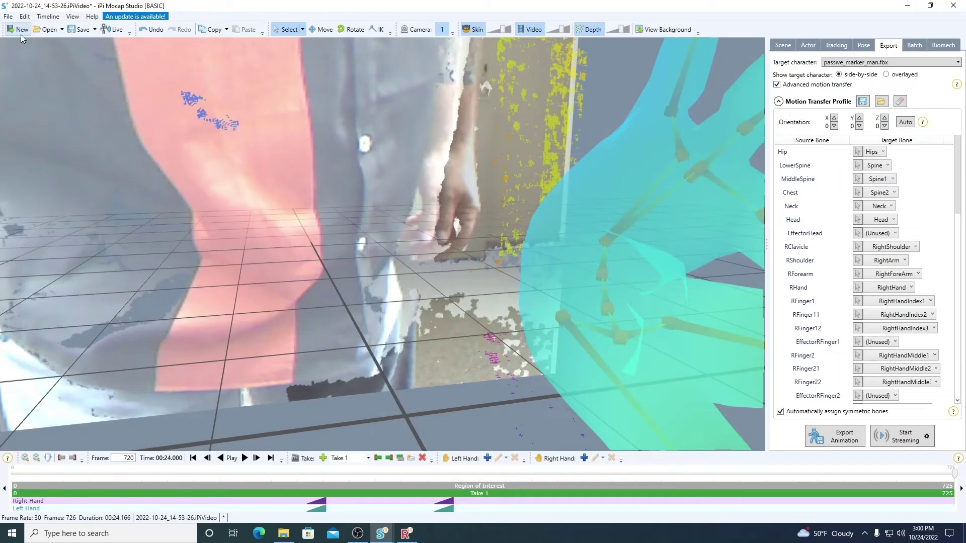
Save the project as 2022-10-24_14-53-26.iPiMotion in Desktop > 3D2_moCap_fall22 > IPISoft
{"action": "left_click", "coordinate": [11, 17]}
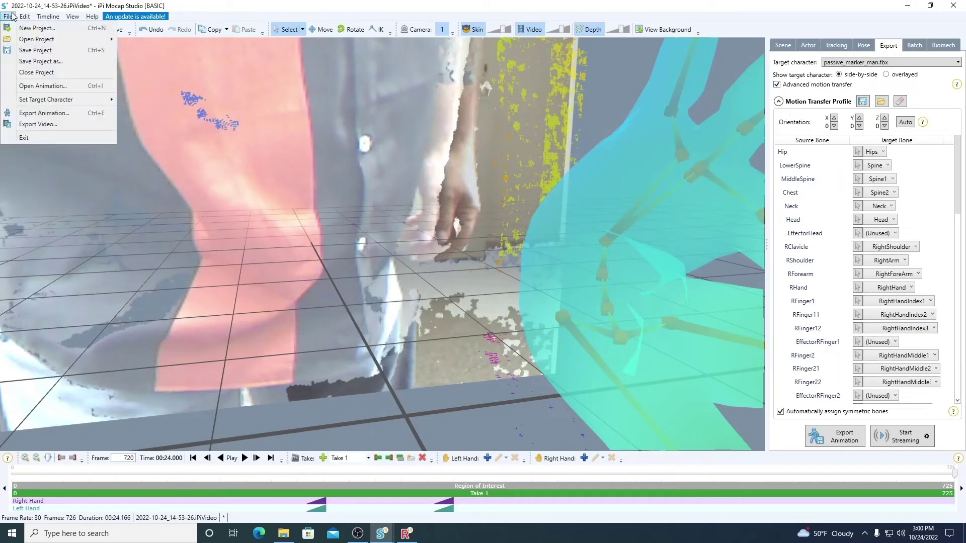
{"action": "left_click", "coordinate": [21, 51]}
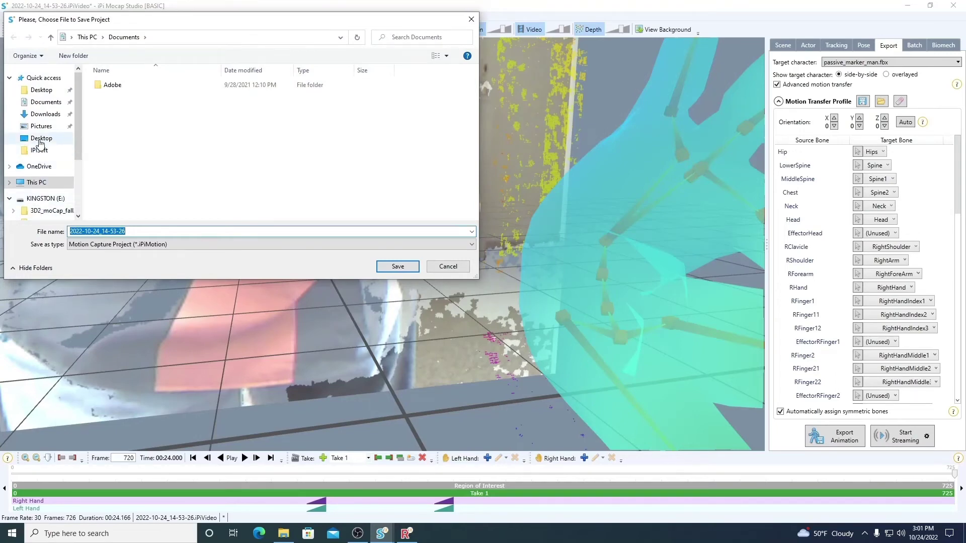
{"action": "left_click", "coordinate": [40, 184]}
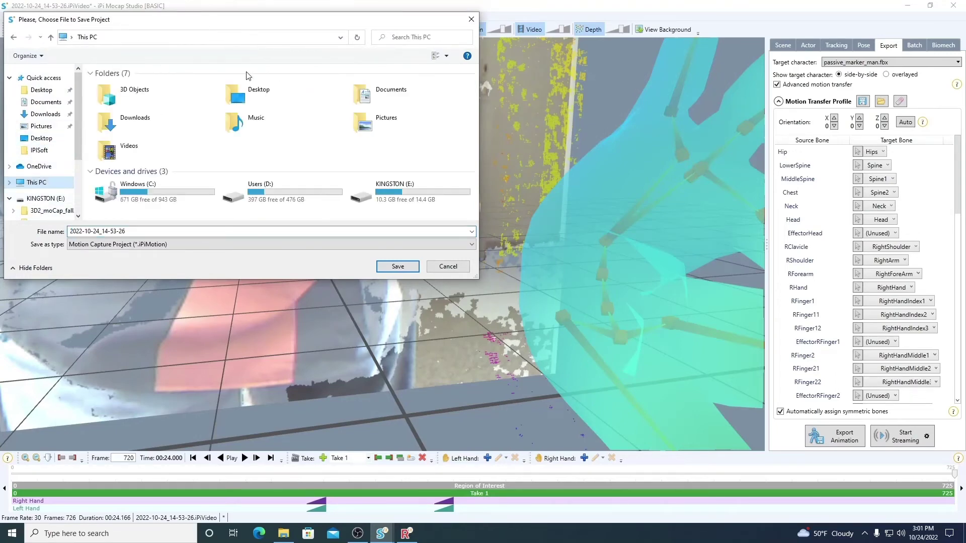
{"action": "double_click", "coordinate": [246, 93]}
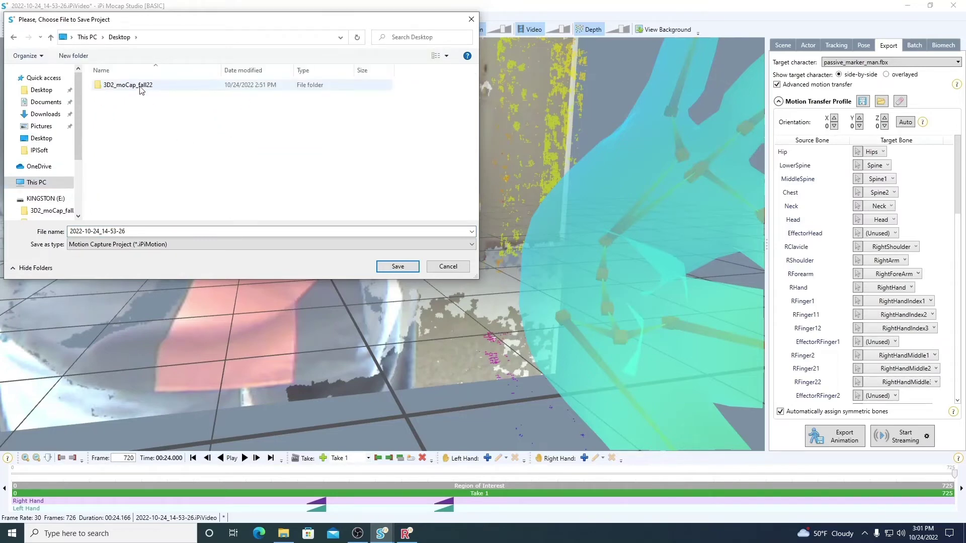
{"action": "double_click", "coordinate": [126, 85]}
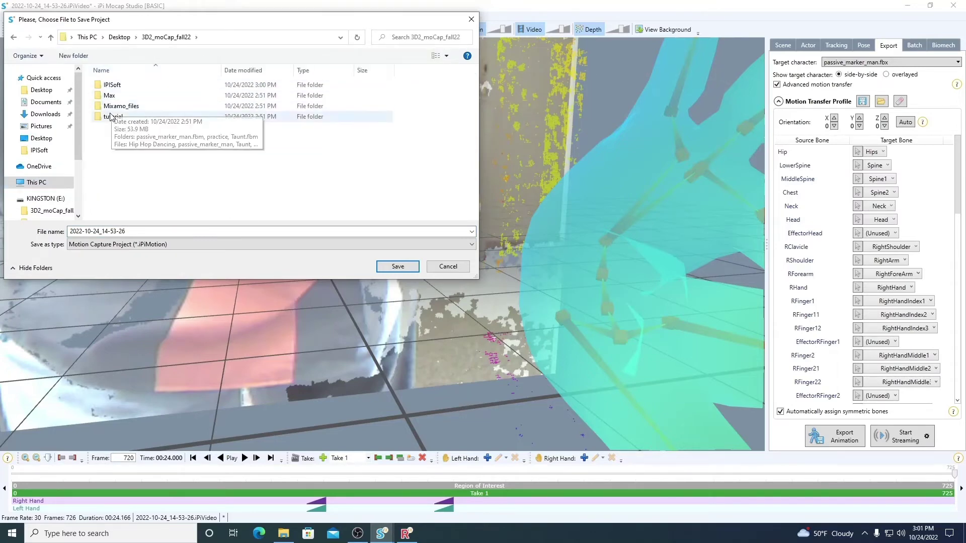
{"action": "double_click", "coordinate": [112, 86]}
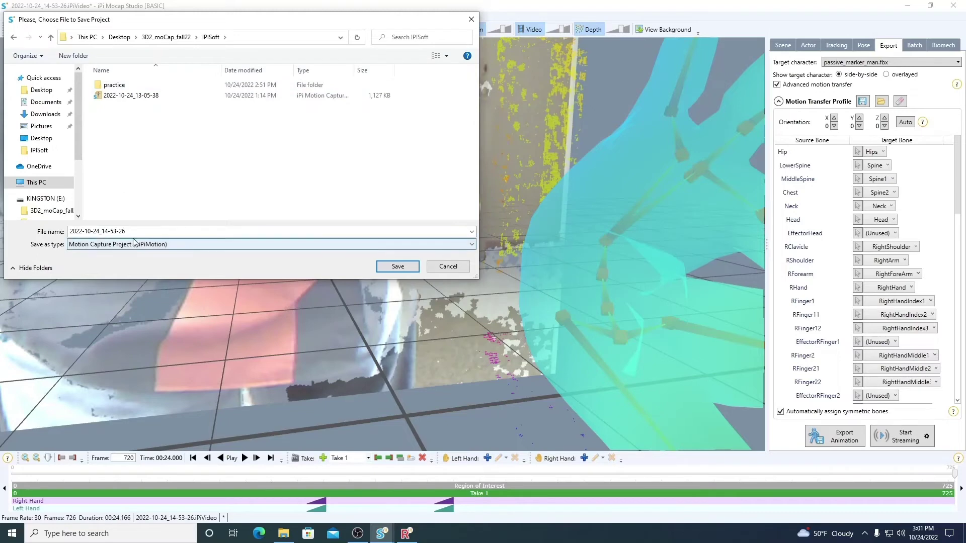
{"action": "left_click", "coordinate": [388, 269]}
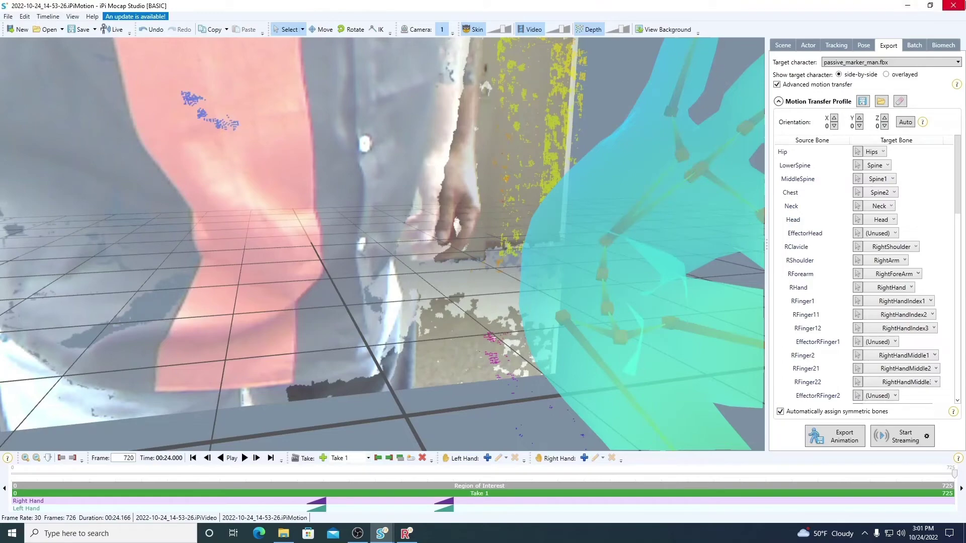
Close iPi Recorder's Recording Results dialog, then exit iPi Recorder 4
{"action": "left_click", "coordinate": [952, 6]}
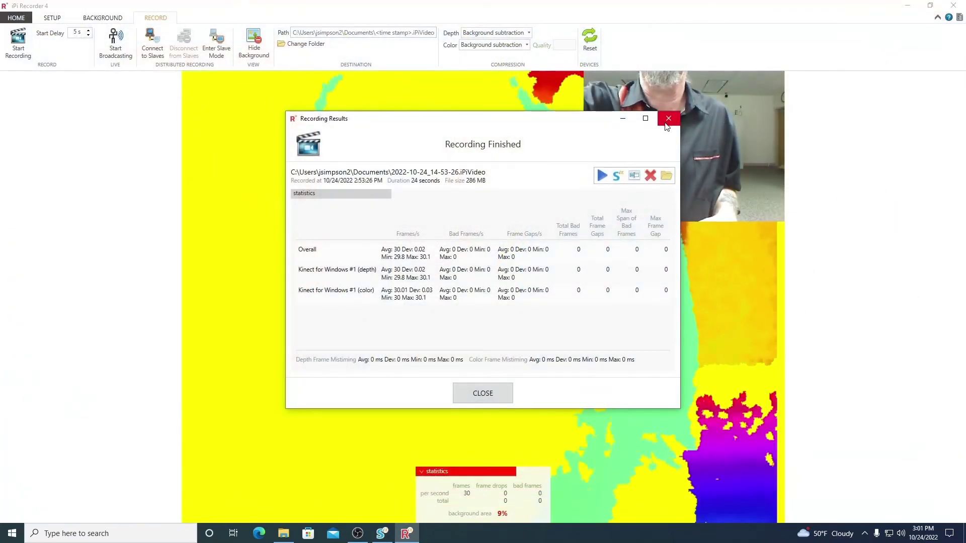
{"action": "left_click", "coordinate": [668, 119]}
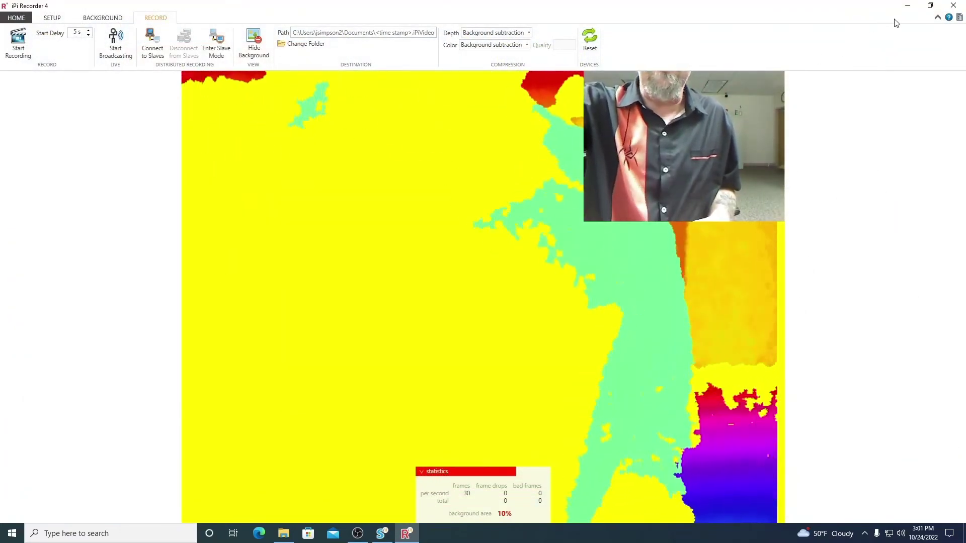
{"action": "left_click", "coordinate": [952, 6]}
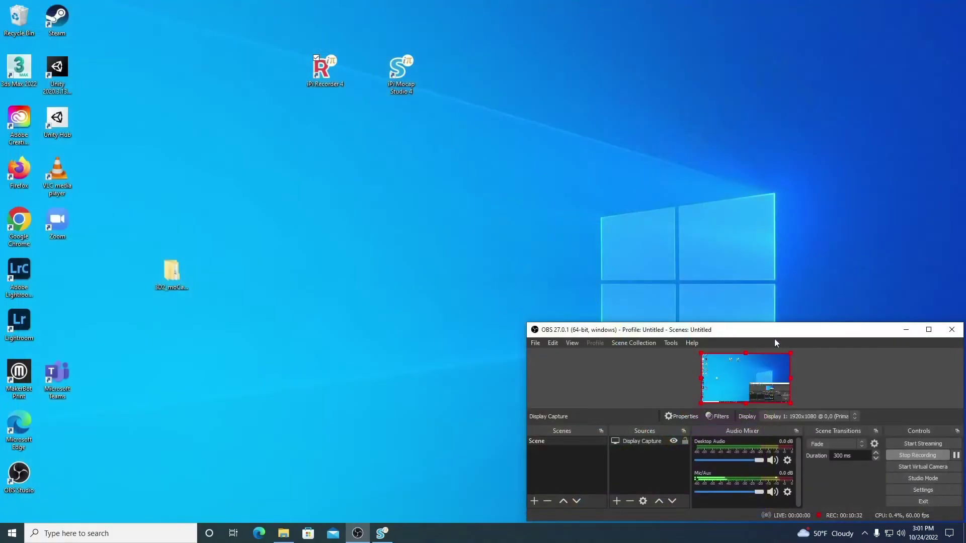
Move the OBS window from the bottom-right to the centre of the desktop
{"action": "left_click_drag", "start_coordinate": [774, 330], "coordinate": [555, 156]}
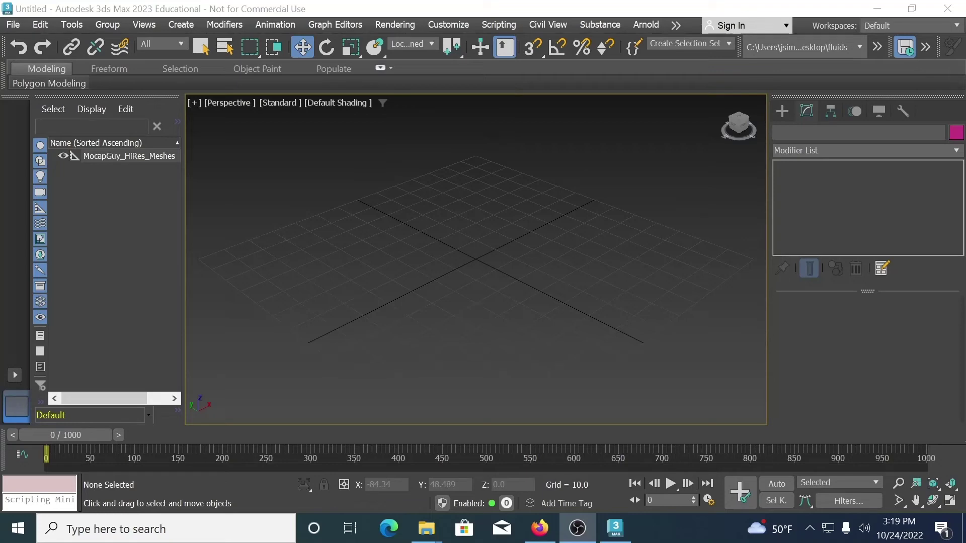
Import 2022-10-24_14-53-26_ipiRig from the IPISoft folder by dropping it into the viewport
{"action": "left_click", "coordinate": [426, 528]}
{"action": "left_click", "coordinate": [426, 528]}
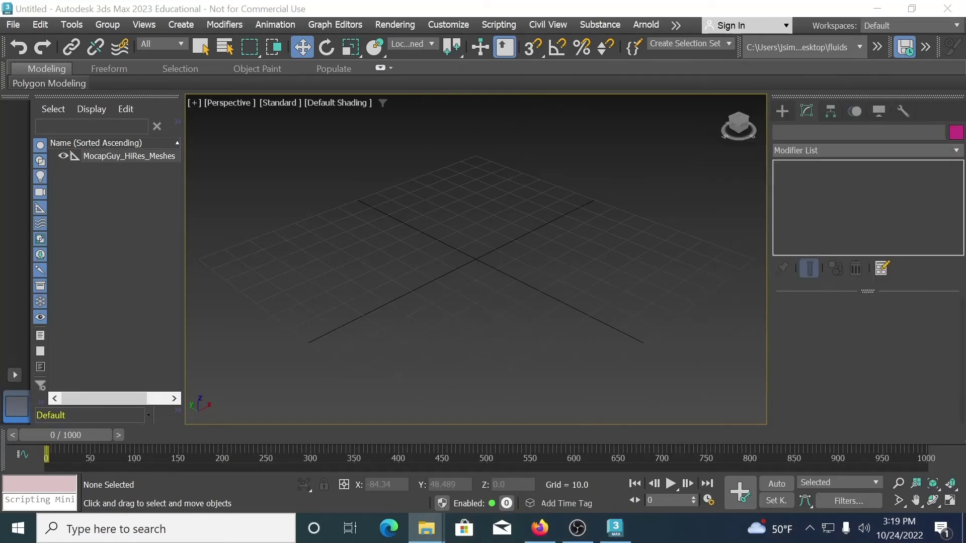
{"action": "left_click", "coordinate": [426, 528]}
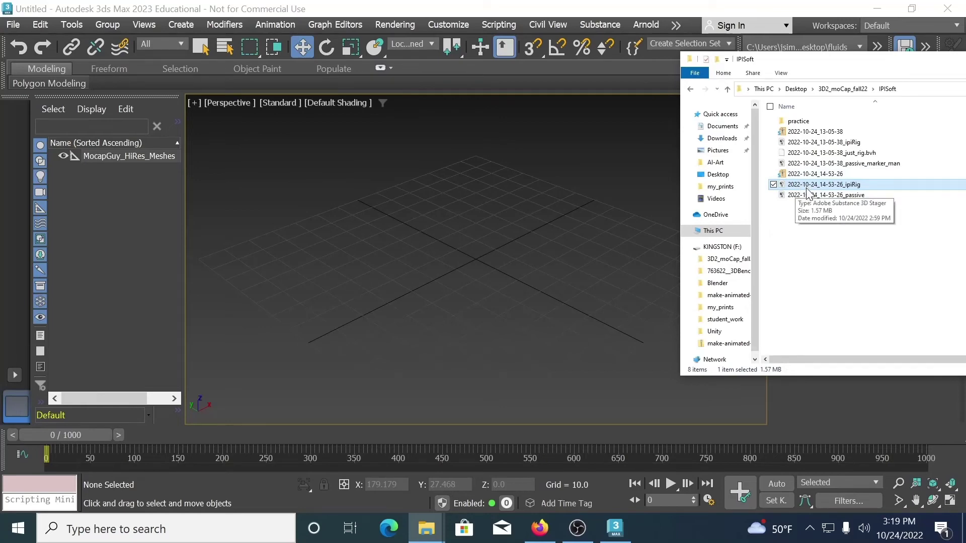
{"action": "left_click_drag", "start_coordinate": [808, 185], "coordinate": [478, 258]}
{"action": "left_click", "coordinate": [545, 268]}
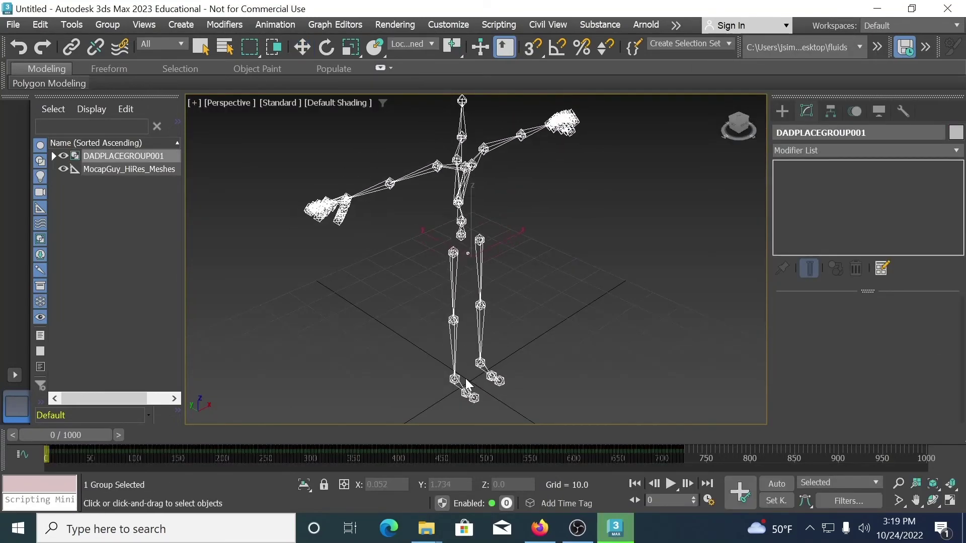
Select the skeleton's Hip and zero its X and Y in World coordinates
{"action": "left_click", "coordinate": [90, 158]}
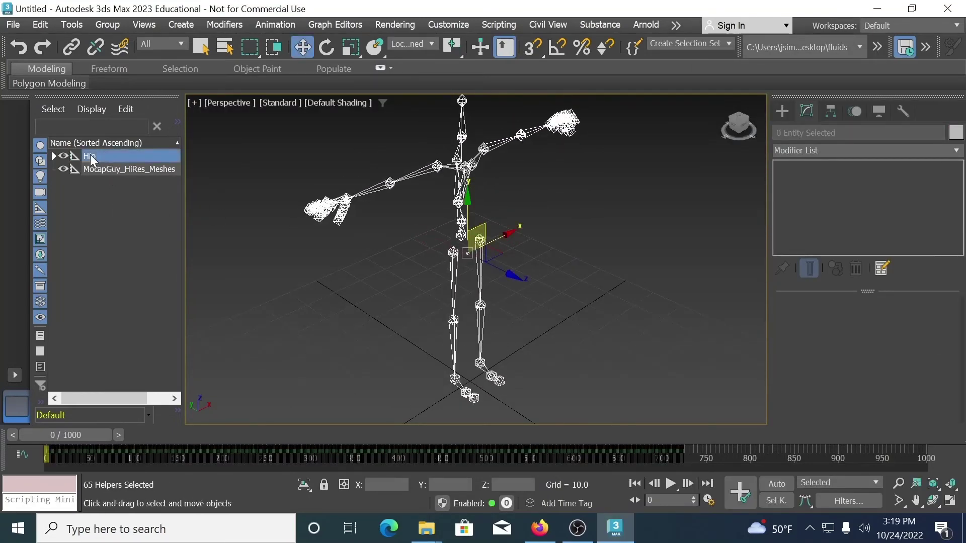
{"action": "left_click", "coordinate": [360, 347]}
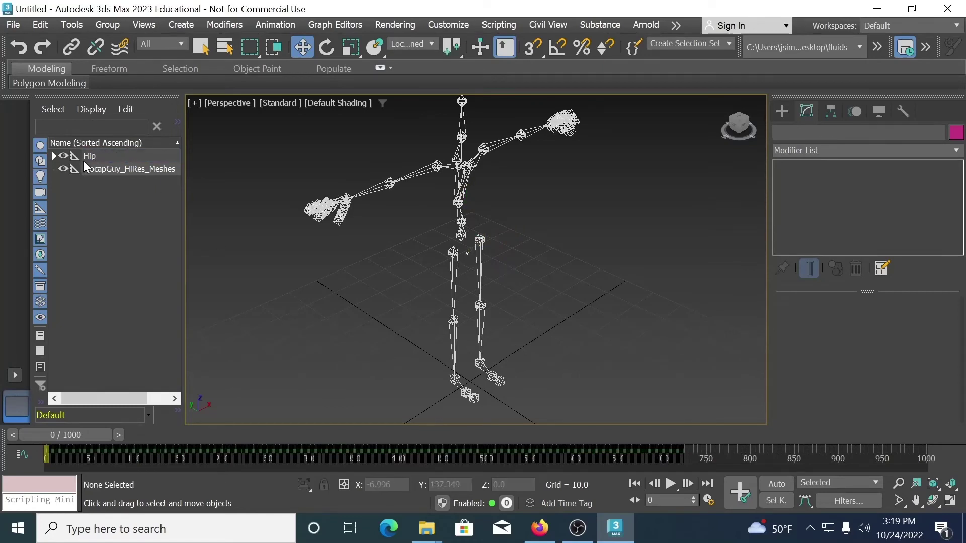
{"action": "left_click", "coordinate": [99, 159]}
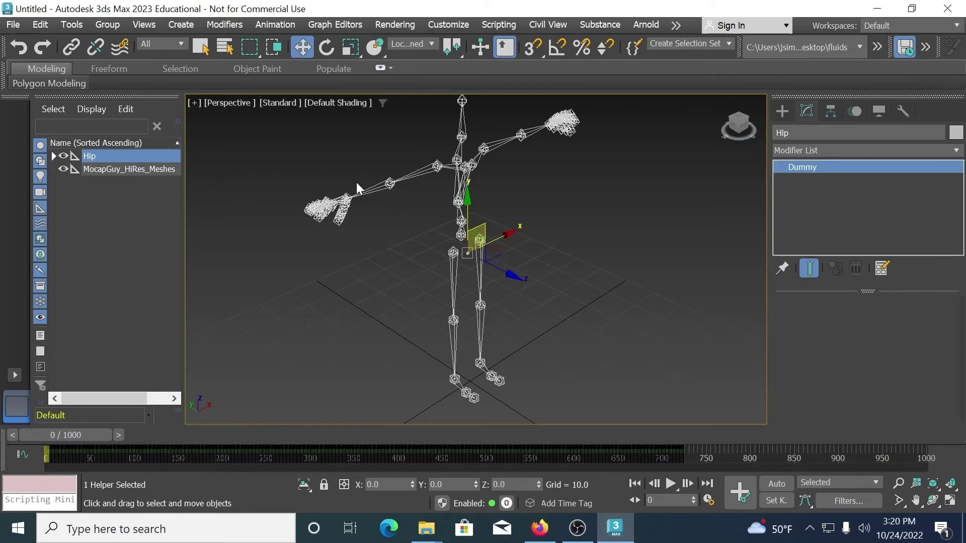
{"action": "left_click", "coordinate": [426, 44]}
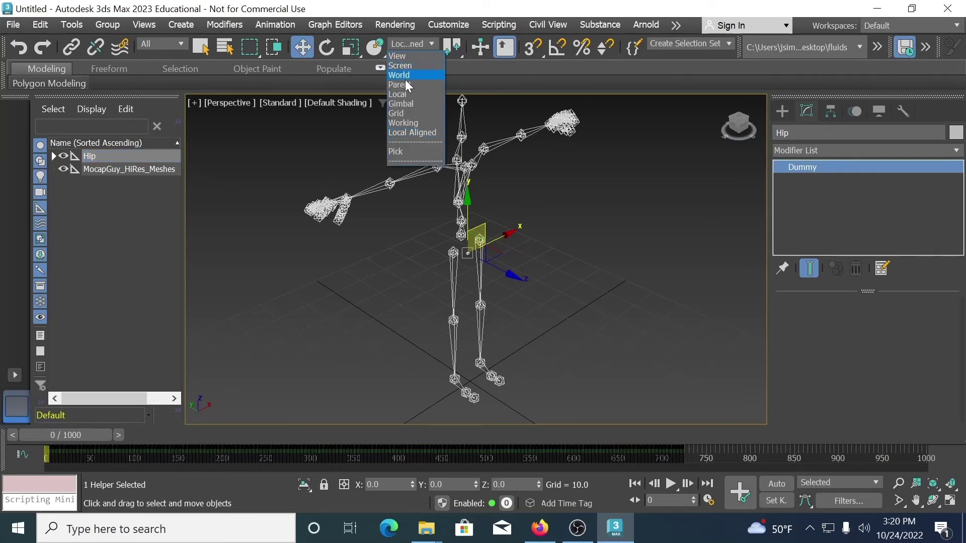
{"action": "left_click", "coordinate": [405, 76]}
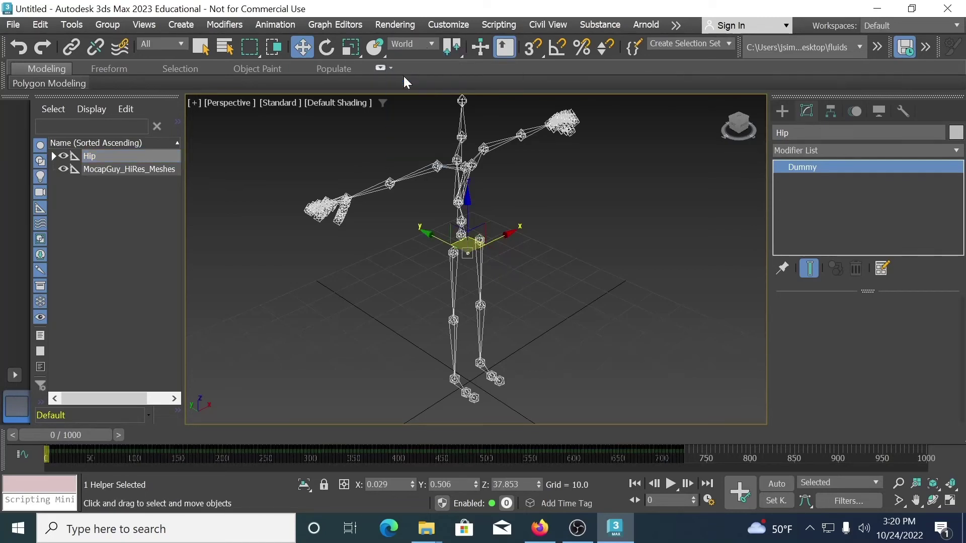
{"action": "right_click", "coordinate": [413, 485]}
{"action": "right_click", "coordinate": [476, 486]}
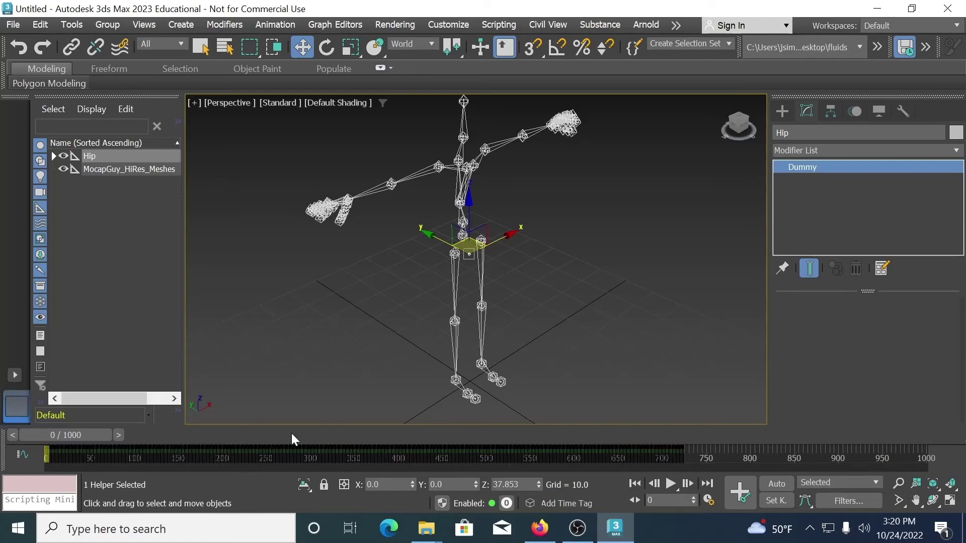
Scrub the skeleton's animation to frame 167 and back, recentring the view on it
{"action": "left_click_drag", "start_coordinate": [85, 436], "coordinate": [359, 439]}
{"action": "key", "text": "w"}
{"action": "scroll", "coordinate": [490, 302], "scroll_direction": "up", "scroll_amount": 5}
{"action": "scroll", "coordinate": [488, 312], "scroll_direction": "down", "scroll_amount": 4}
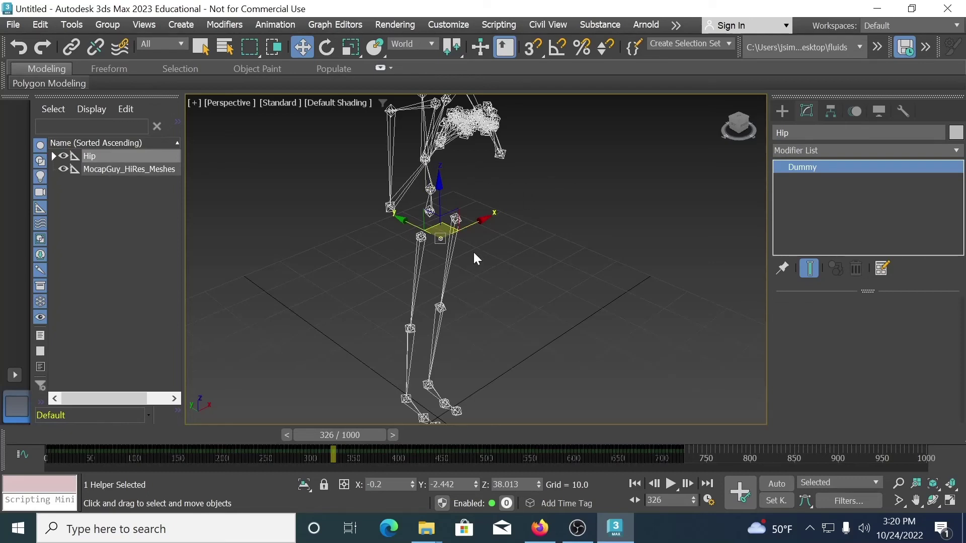
{"action": "scroll", "coordinate": [526, 180], "scroll_direction": "down", "scroll_amount": 4}
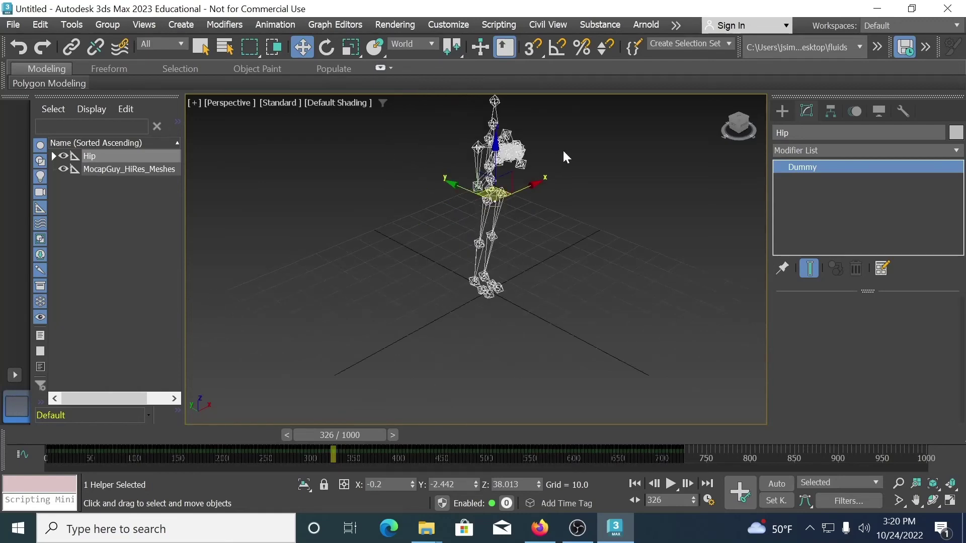
{"action": "middle_click_drag", "start_coordinate": [563, 156], "coordinate": [425, 292]}
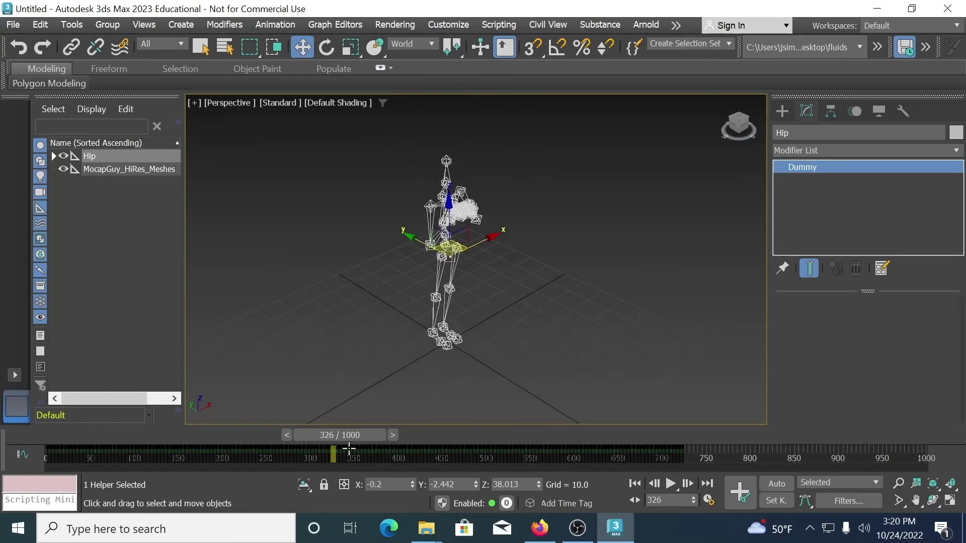
{"action": "left_click_drag", "start_coordinate": [354, 437], "coordinate": [47, 447]}
Move the Hip skeleton aside to Y 132.433 and return to the IPISoft folder
{"action": "key", "text": "w"}
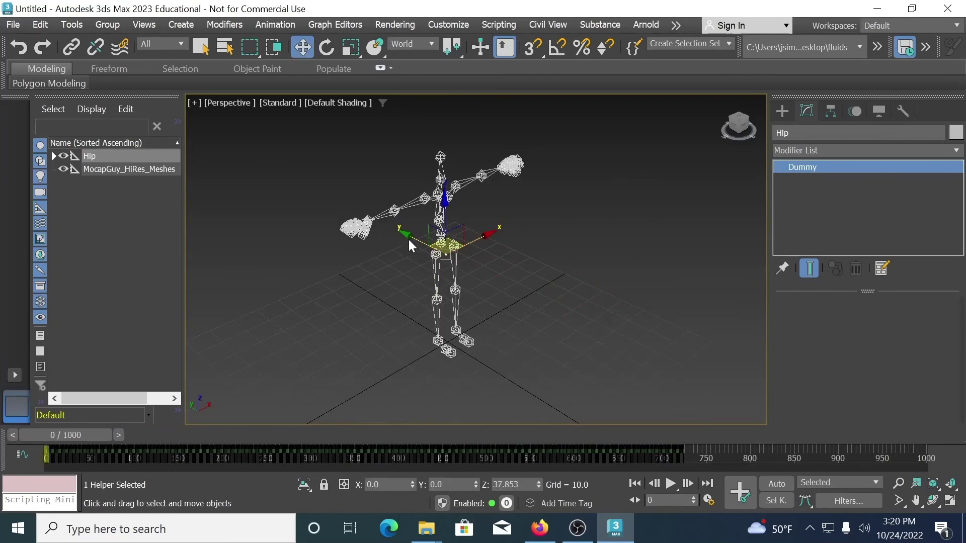
{"action": "left_click_drag", "start_coordinate": [410, 245], "coordinate": [382, 227]}
{"action": "left_click_drag", "start_coordinate": [220, 169], "coordinate": [223, 172]}
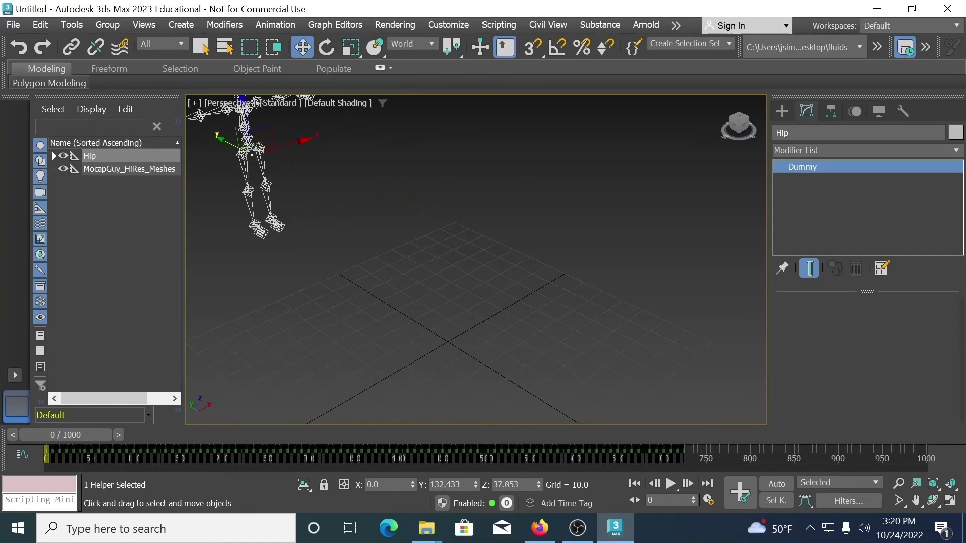
{"action": "key", "text": "alt+Tab"}
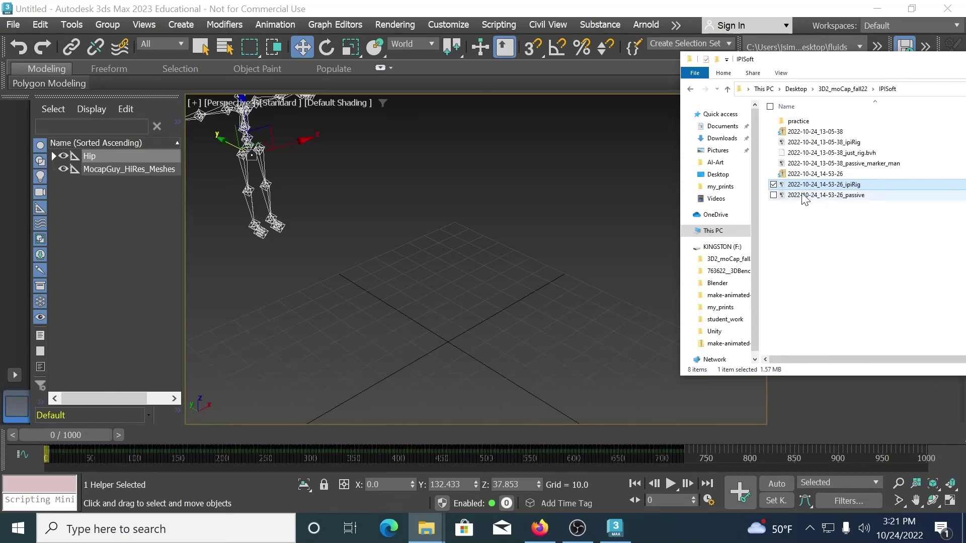
Import the 14-53-26 passive FBX character, scrub to frame 413, and orbit to inspect it
{"action": "left_click_drag", "start_coordinate": [803, 198], "coordinate": [435, 339]}
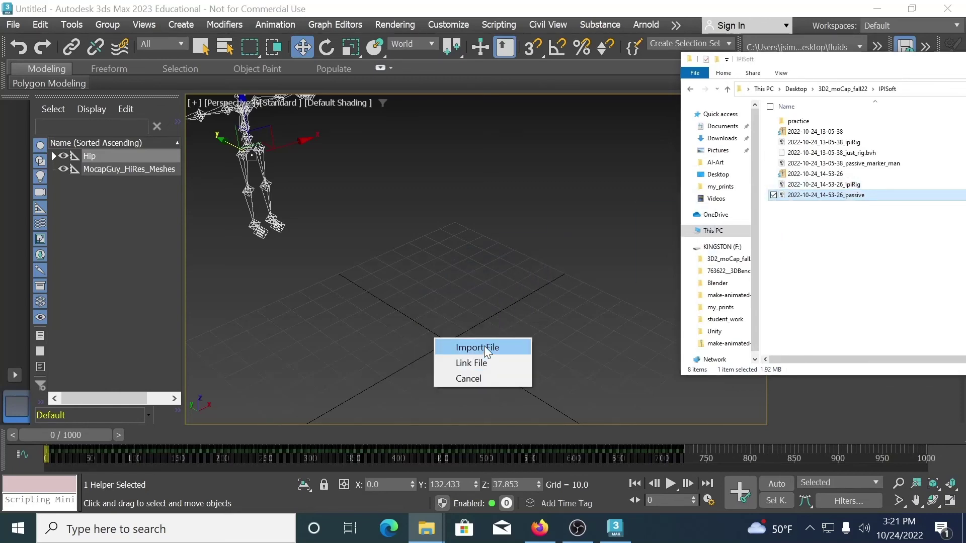
{"action": "left_click", "coordinate": [486, 347]}
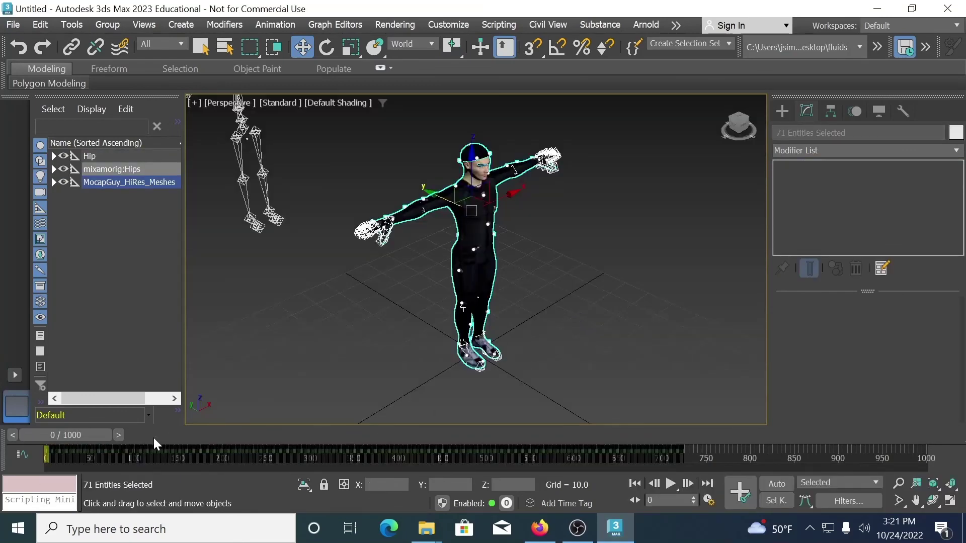
{"action": "left_click_drag", "start_coordinate": [87, 439], "coordinate": [140, 464]}
{"action": "key", "text": "w"}
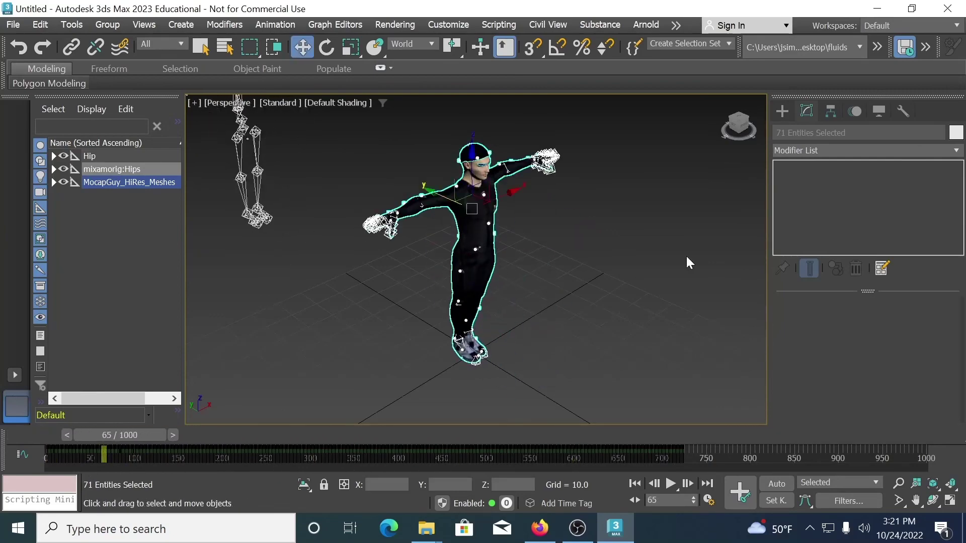
{"action": "middle_click_drag", "start_coordinate": [422, 345], "coordinate": [473, 342], "text": "alt"}
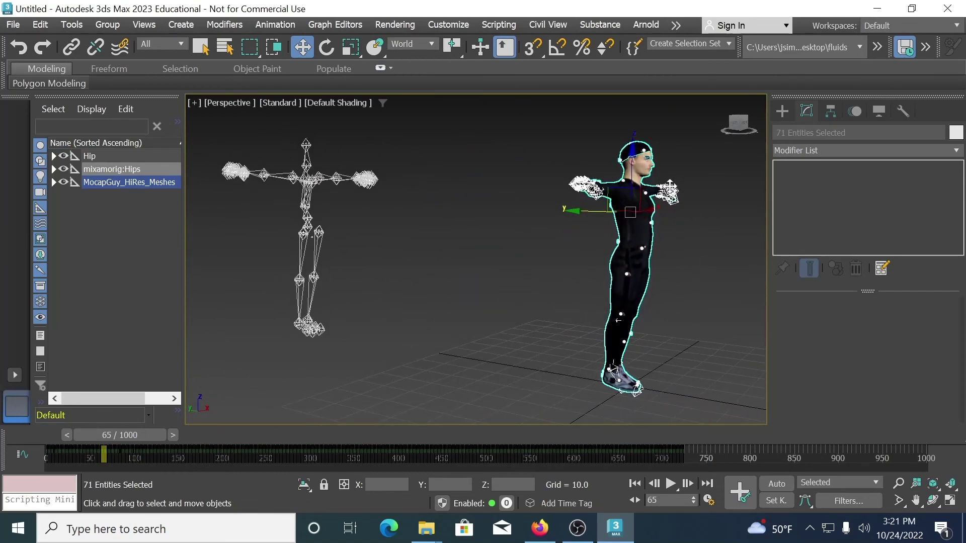